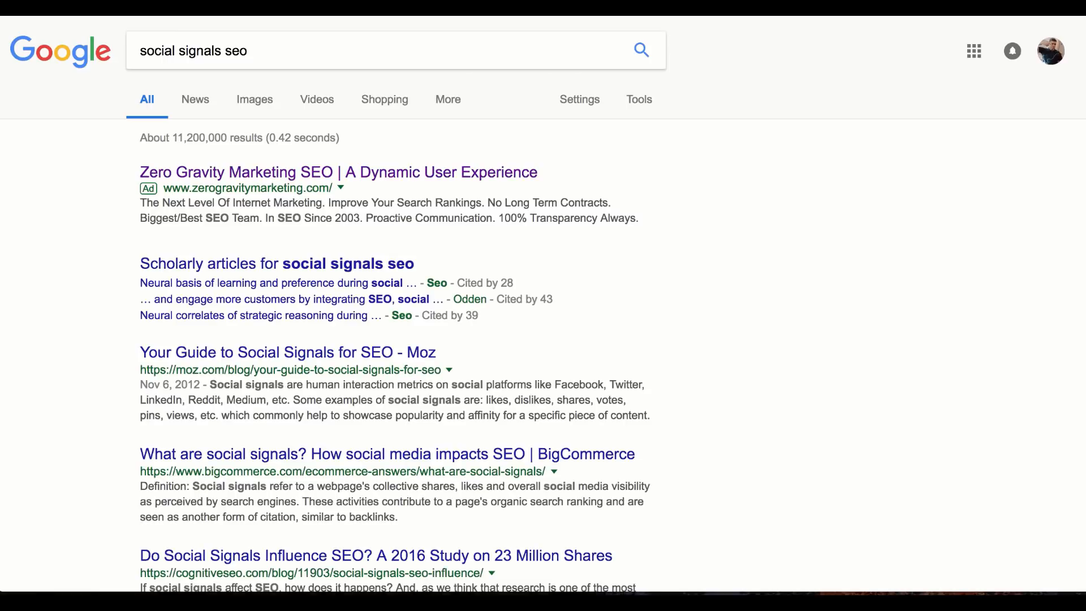
Open the Moz guide to social signals and read through it
left_click(310, 360)
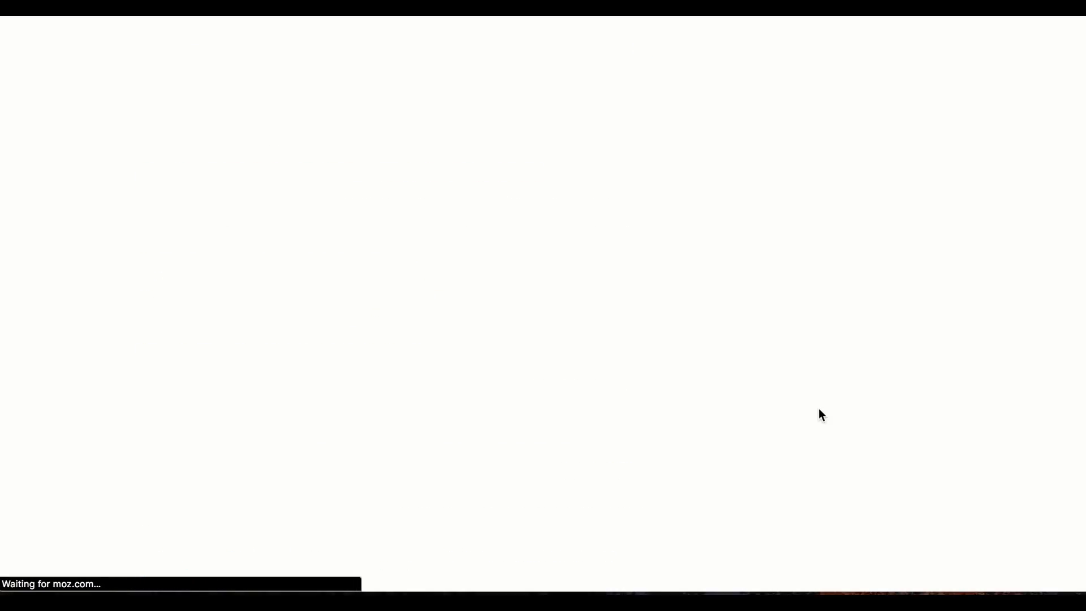
scroll(819, 408, "down", 3)
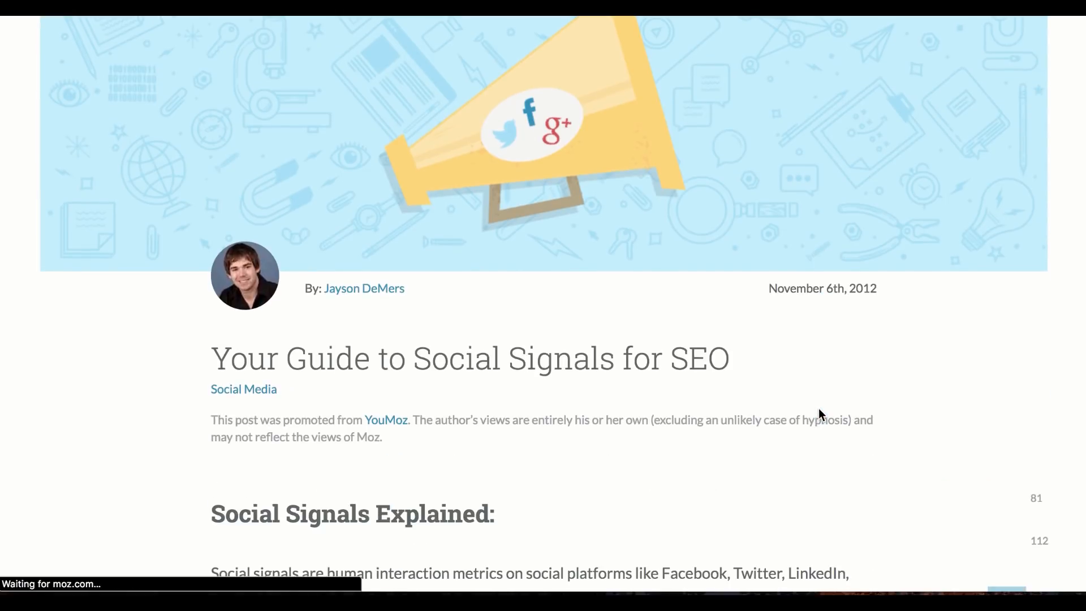
scroll(717, 412, "down", 4)
scroll(717, 412, "down", 15)
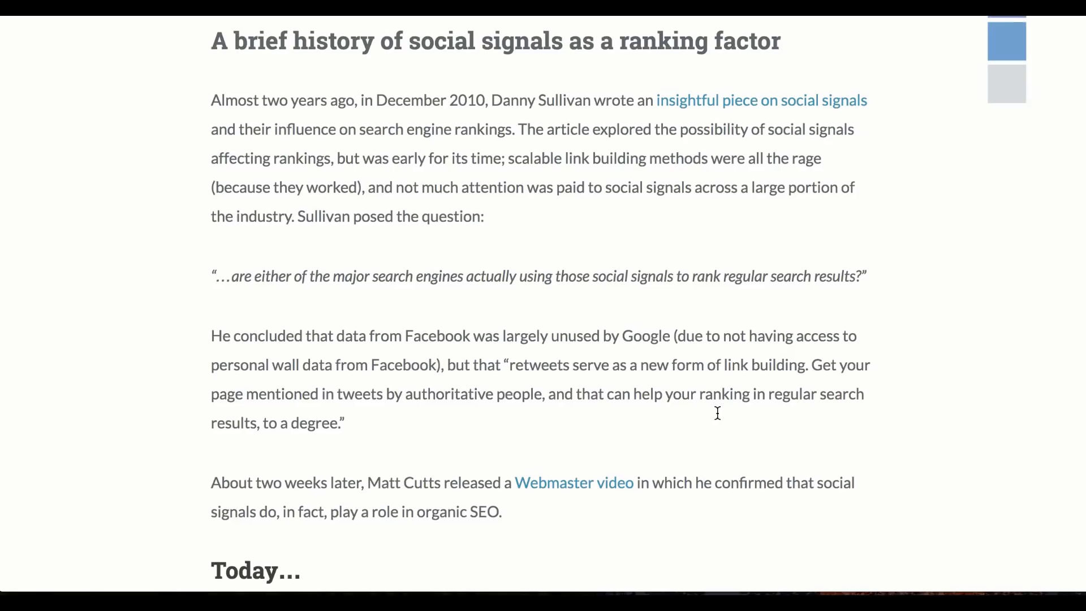
scroll(717, 413, "up", 20)
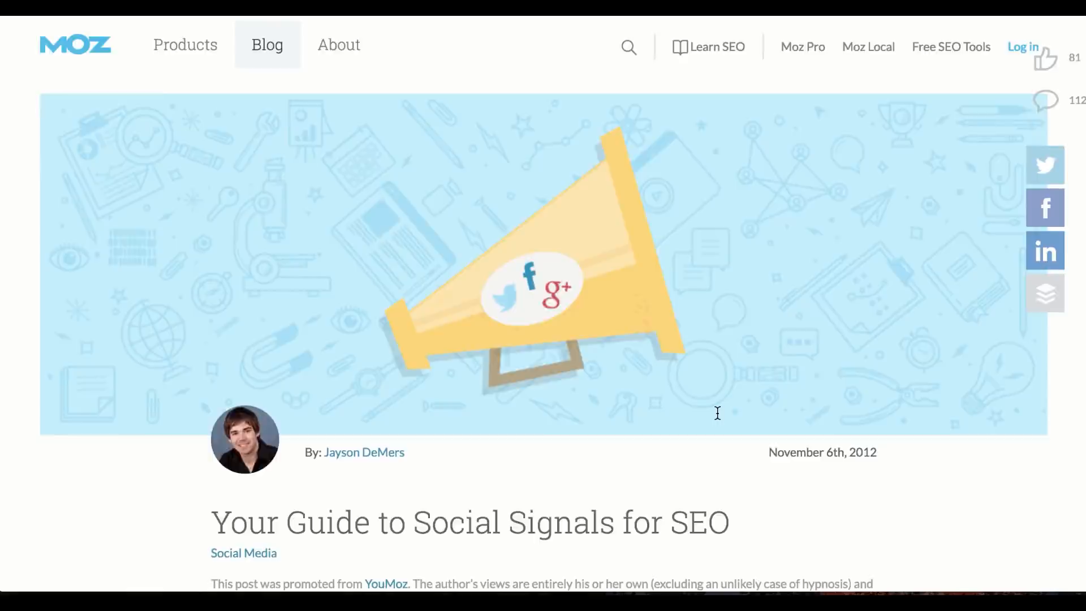
scroll(718, 413, "down", 4)
scroll(717, 413, "up", 2)
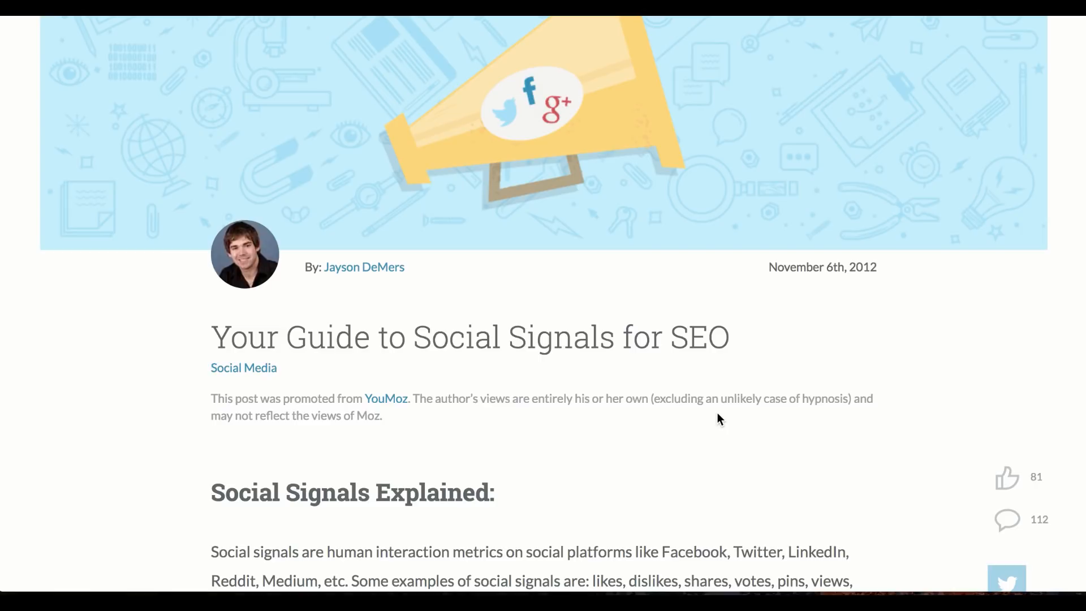
scroll(717, 413, "up", 3)
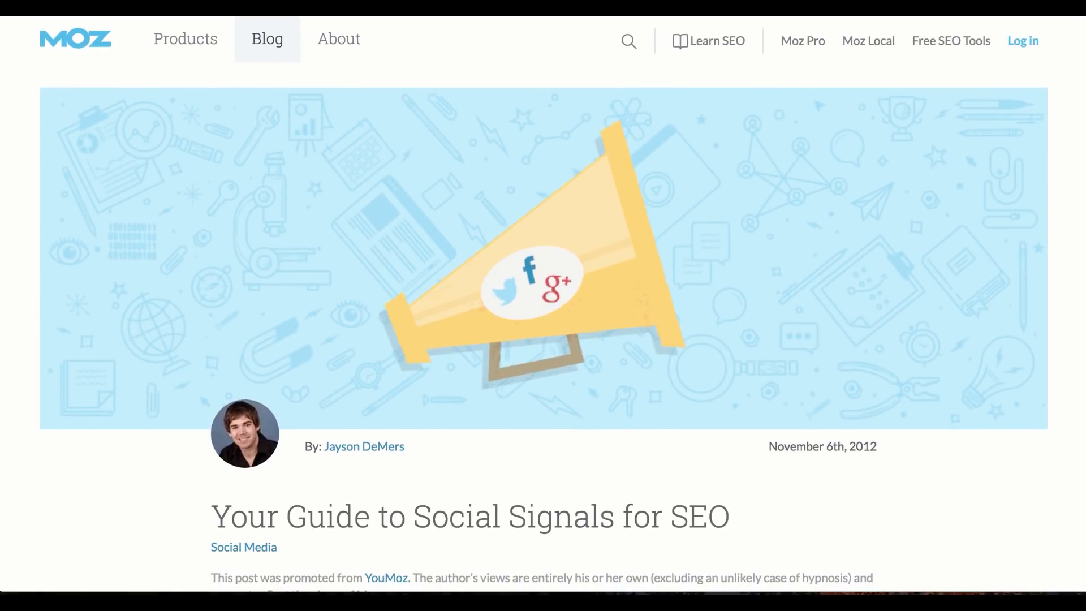
Search largest social signals websites and open BloggingIO's 13 Stunning Social Signals SEO Tips
type("larh")
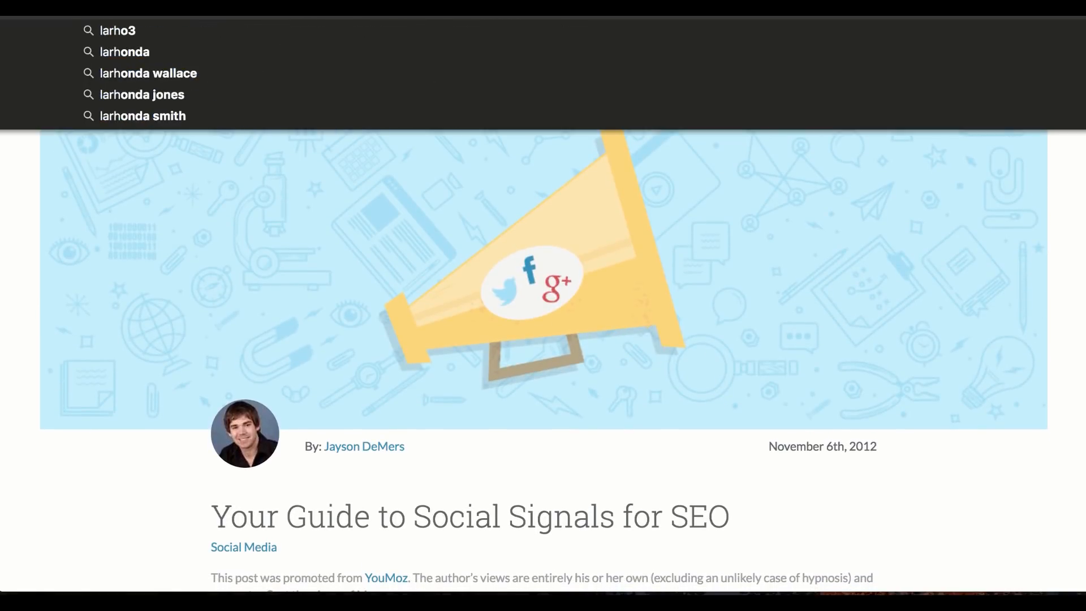
key("Escape")
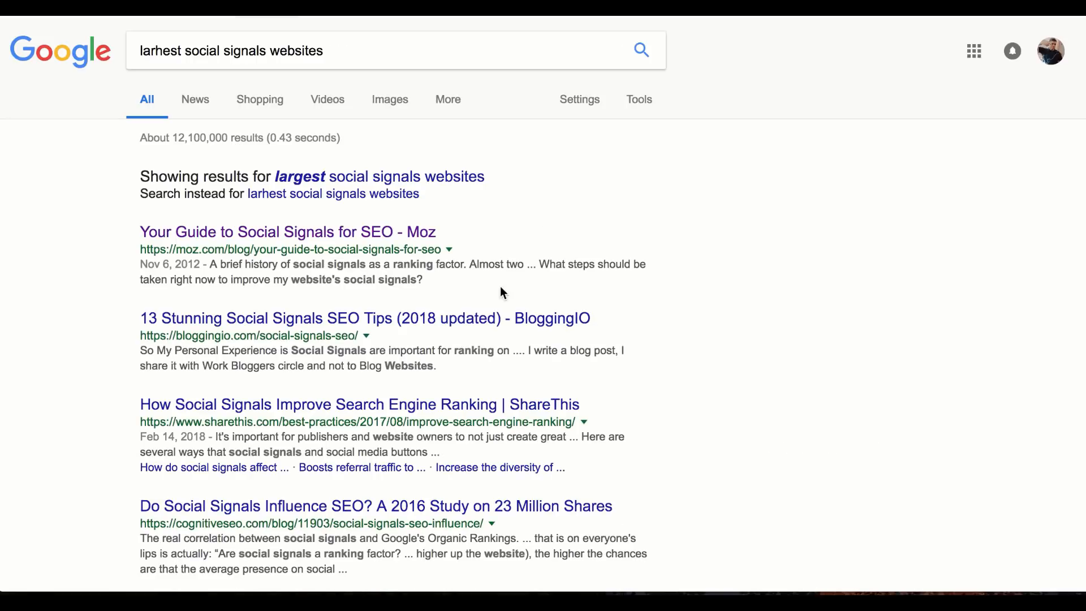
left_click(505, 331)
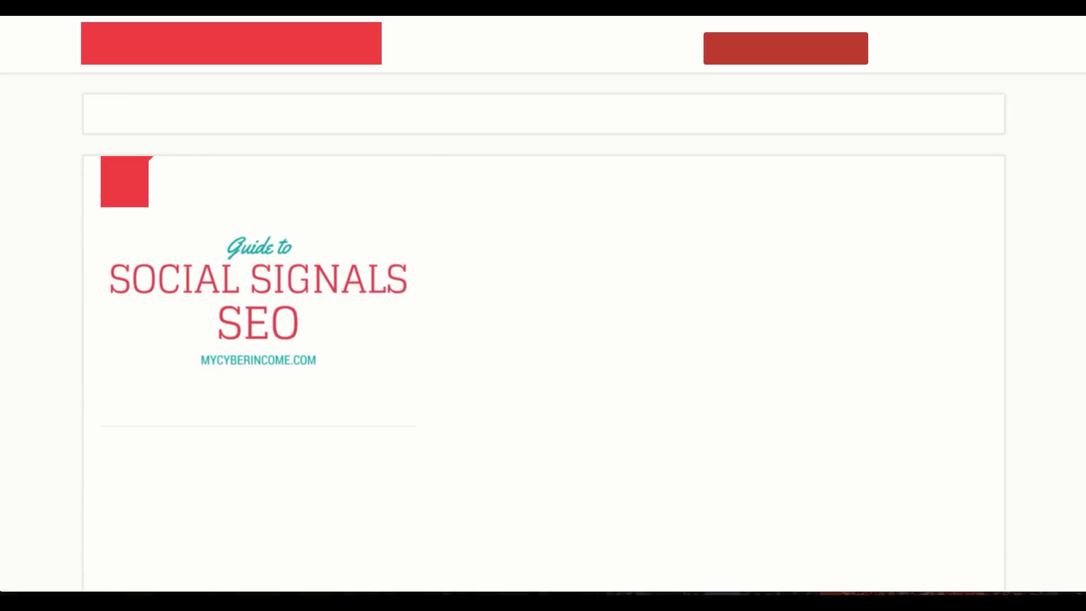
scroll(531, 405, "down", 10)
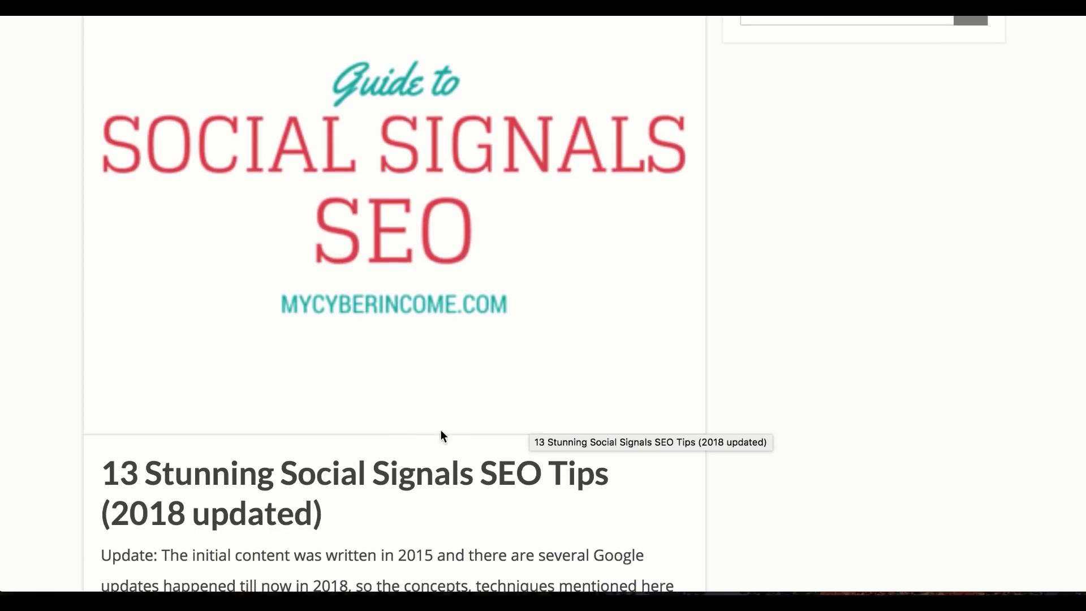
Start a new blank Word document
mouse_move(789, 589)
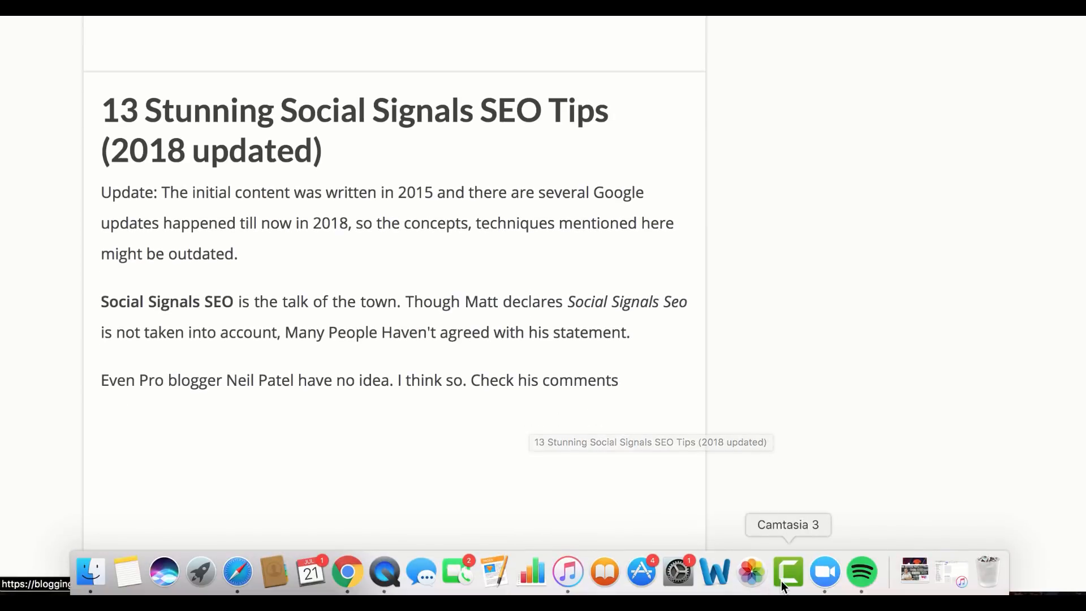
left_click(716, 580)
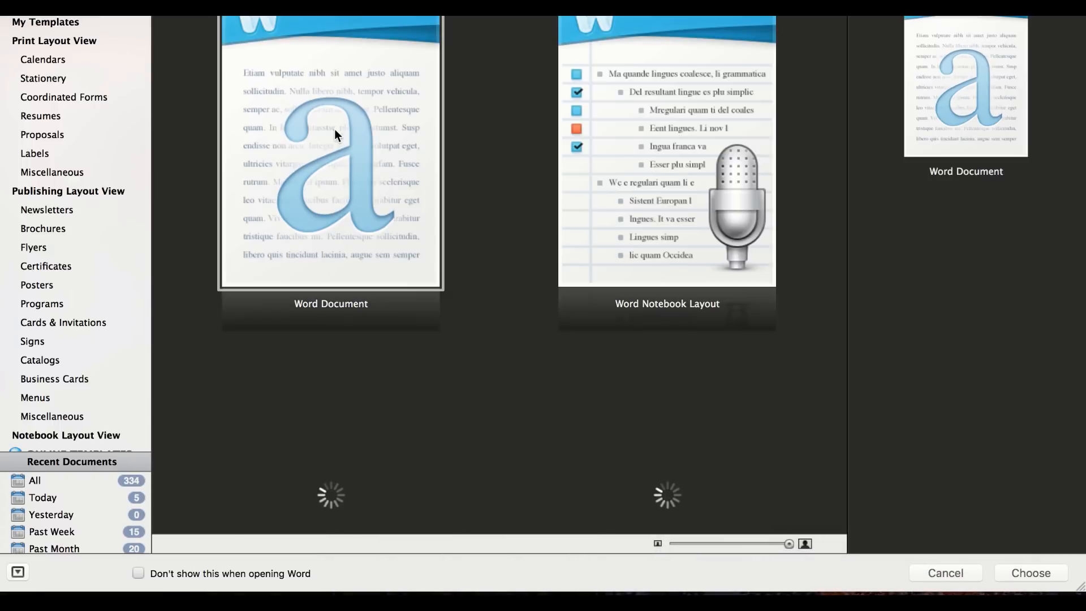
double_click(336, 148)
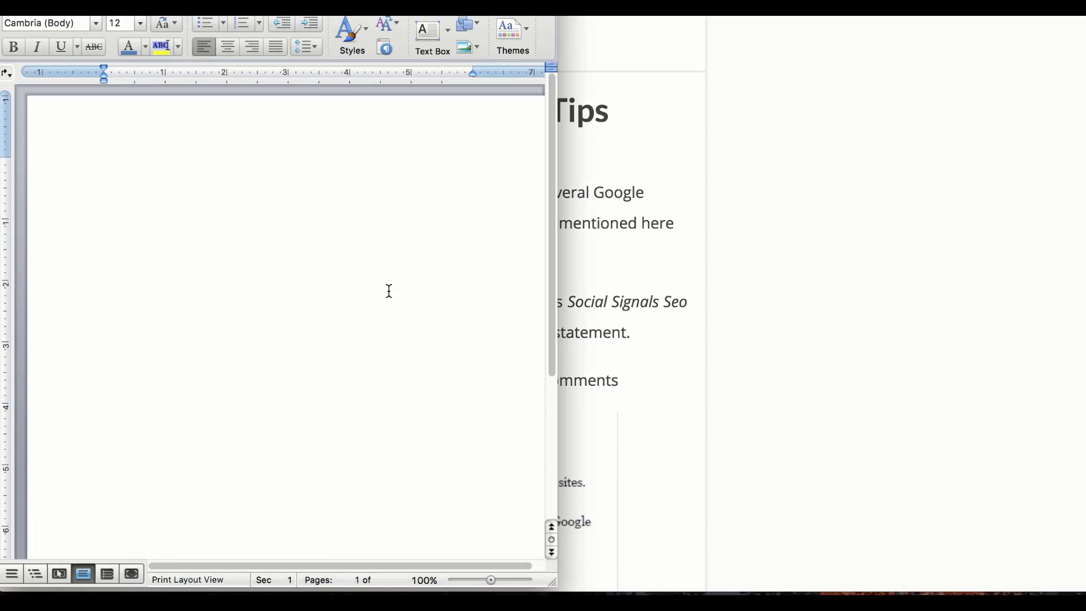
Type bold heading SOCIAL SIGNALS with bullets on popular profiles and maximizing profile images
key("super+b")
type("SOCIAL SIGNALS:")
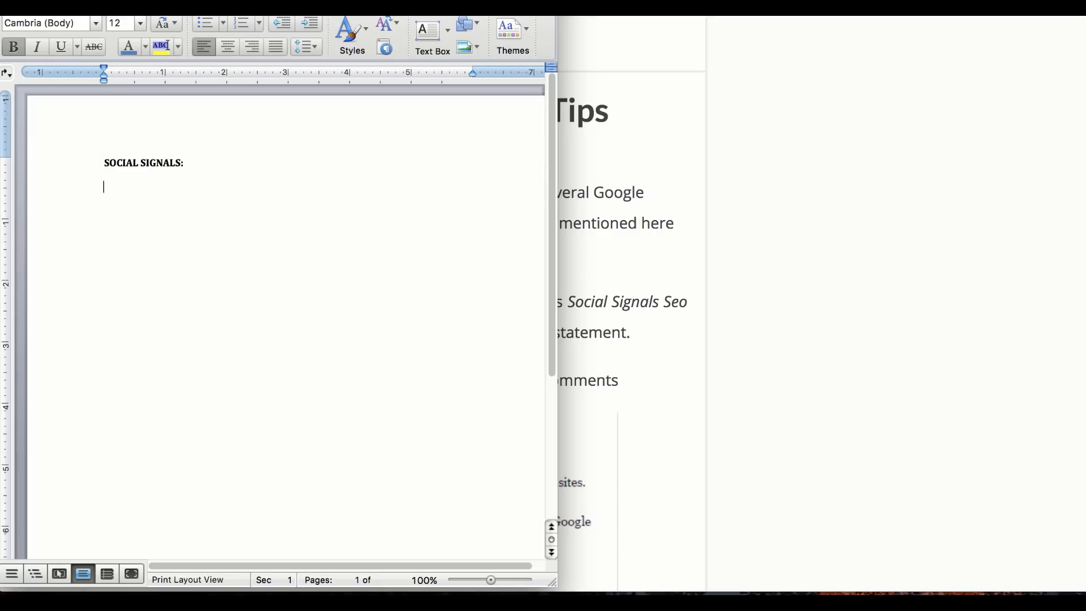
key("super+b")
type("- set up mos")
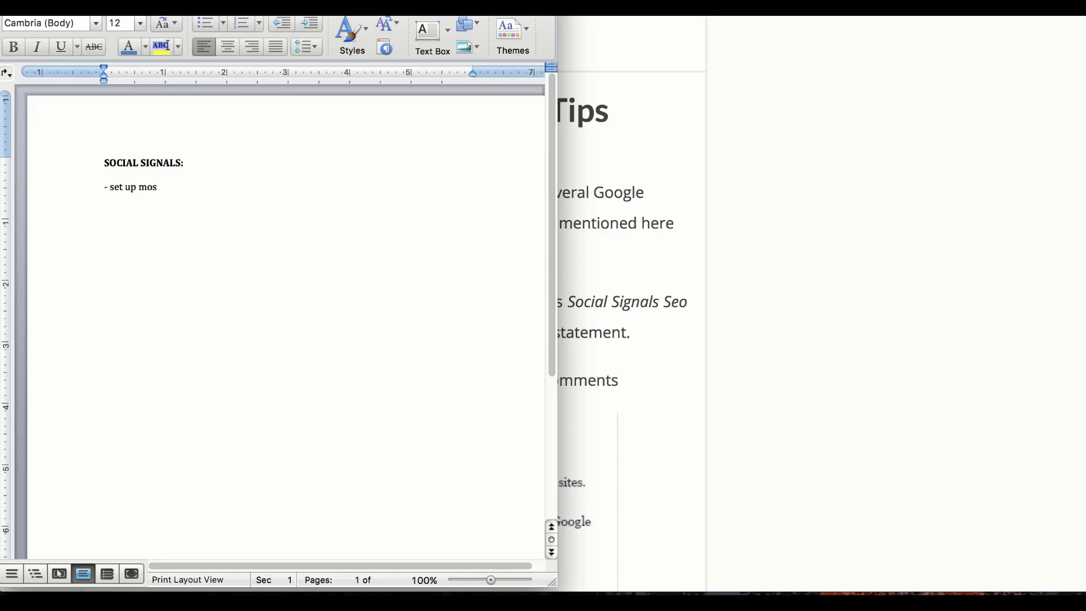
type("t popular (FB, YT, TWT, G+")
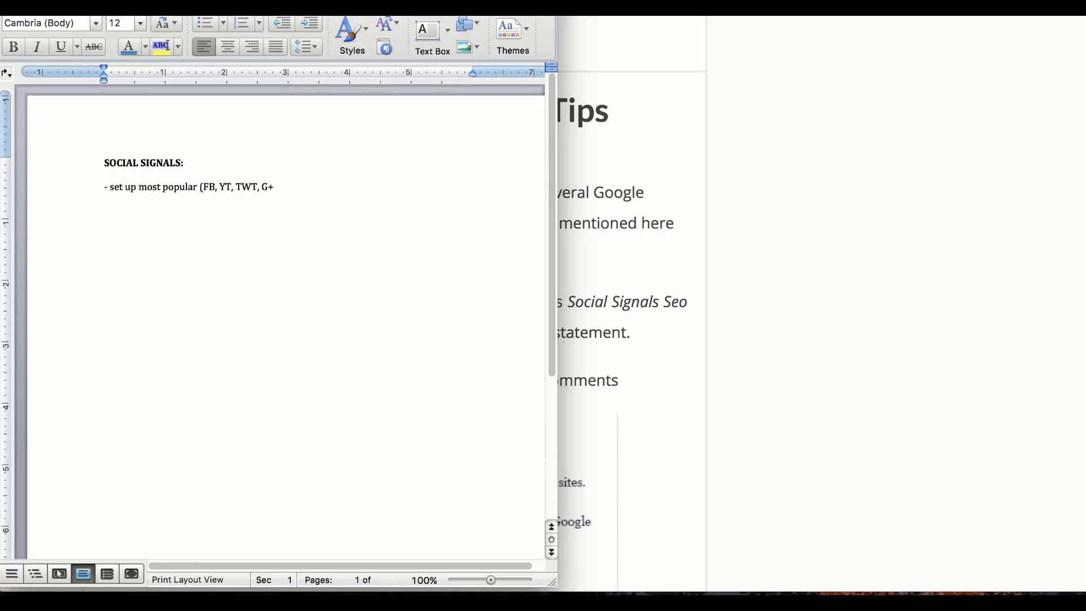
type(") + 2 bonus")
key("Return")
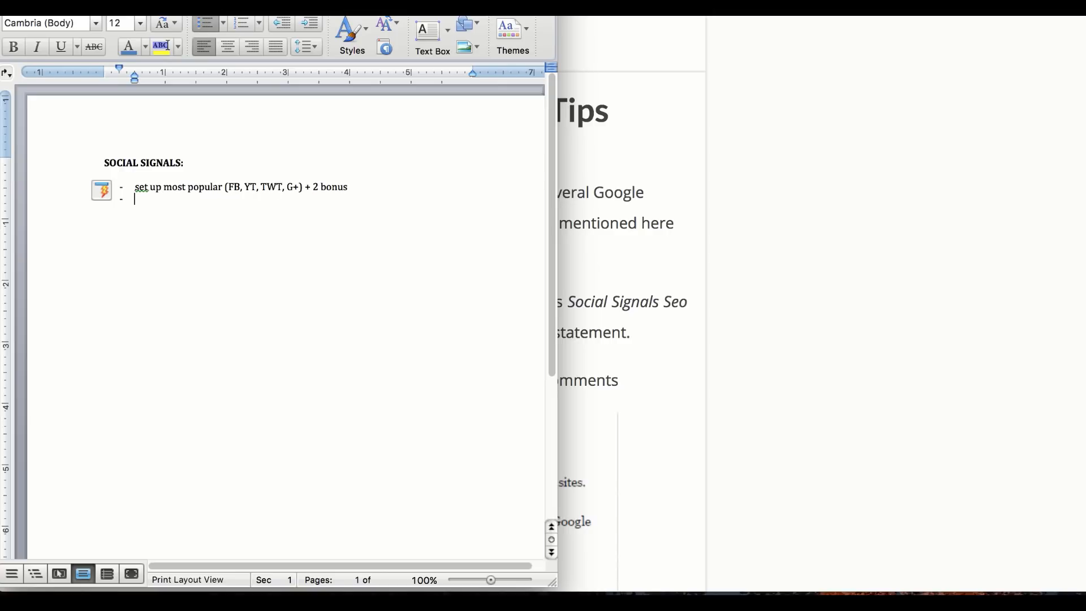
type("maximize social profile images")
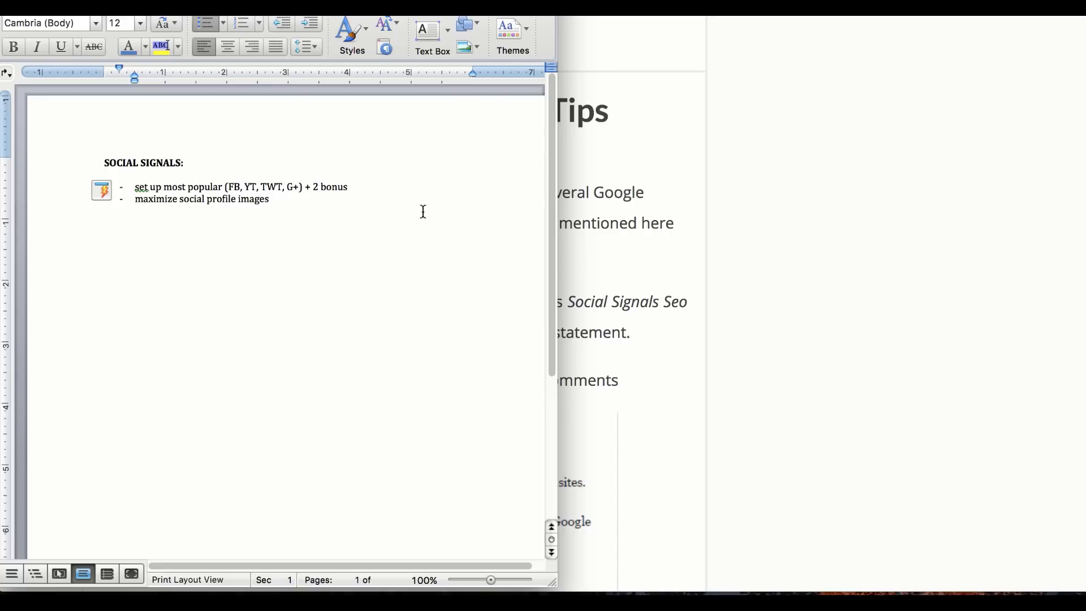
Search Google for facebook profile image size and highlight the 170x170 pixels answer
left_click(860, 166)
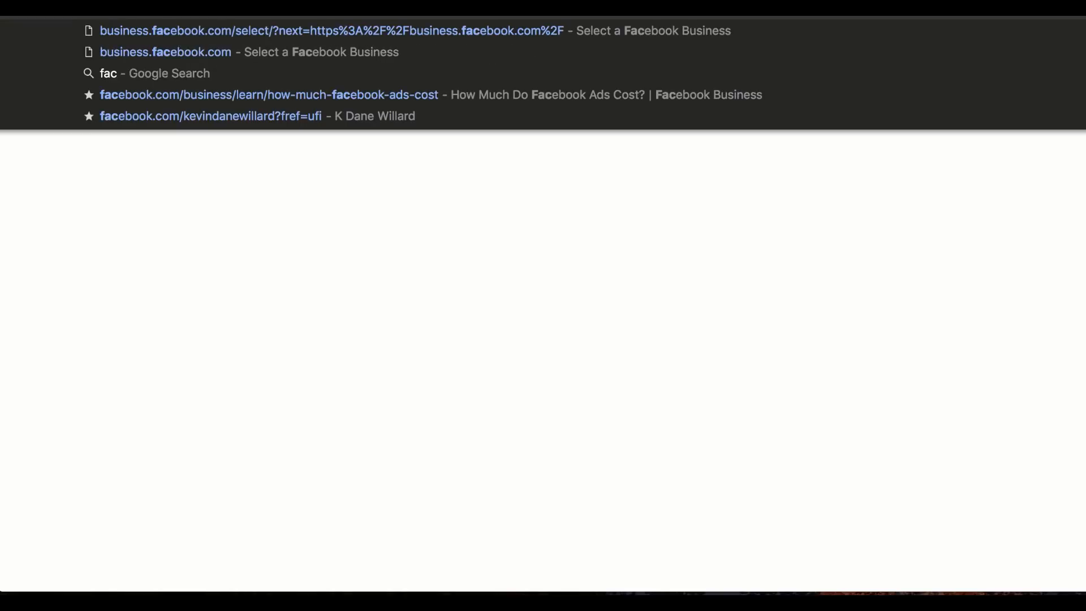
type("ebook pr")
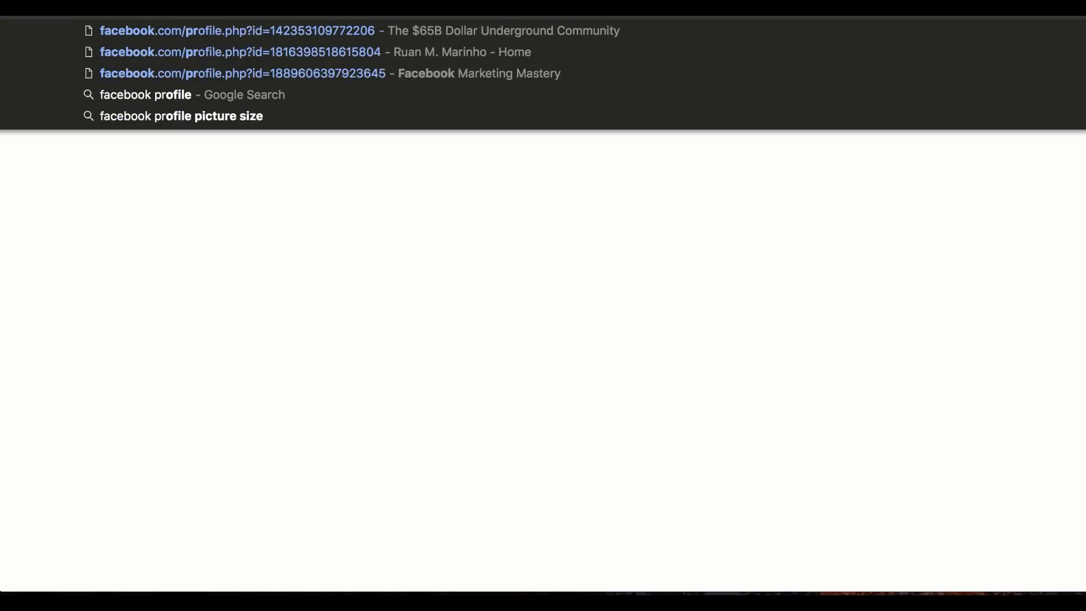
key("BackSpace")
type("o")
key("BackSpace")
type("rofile")
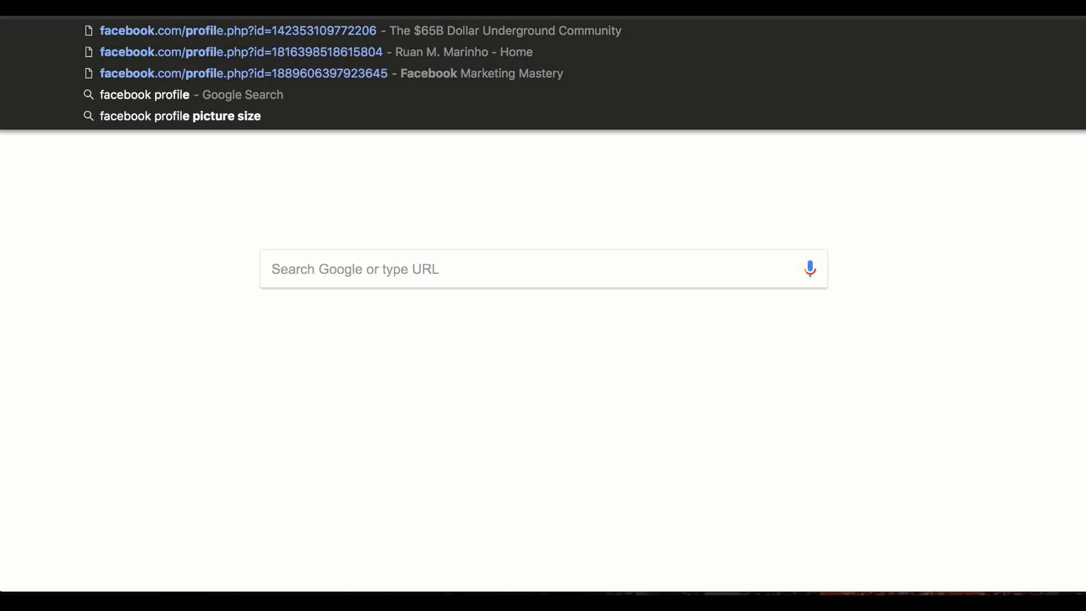
key("Return")
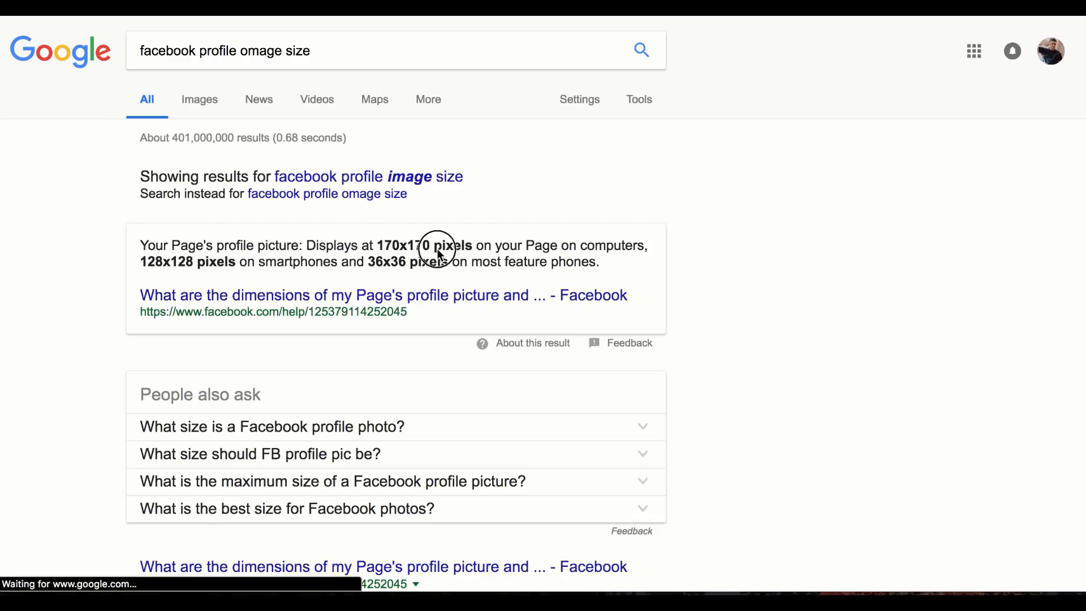
left_click_drag(377, 244, 472, 247)
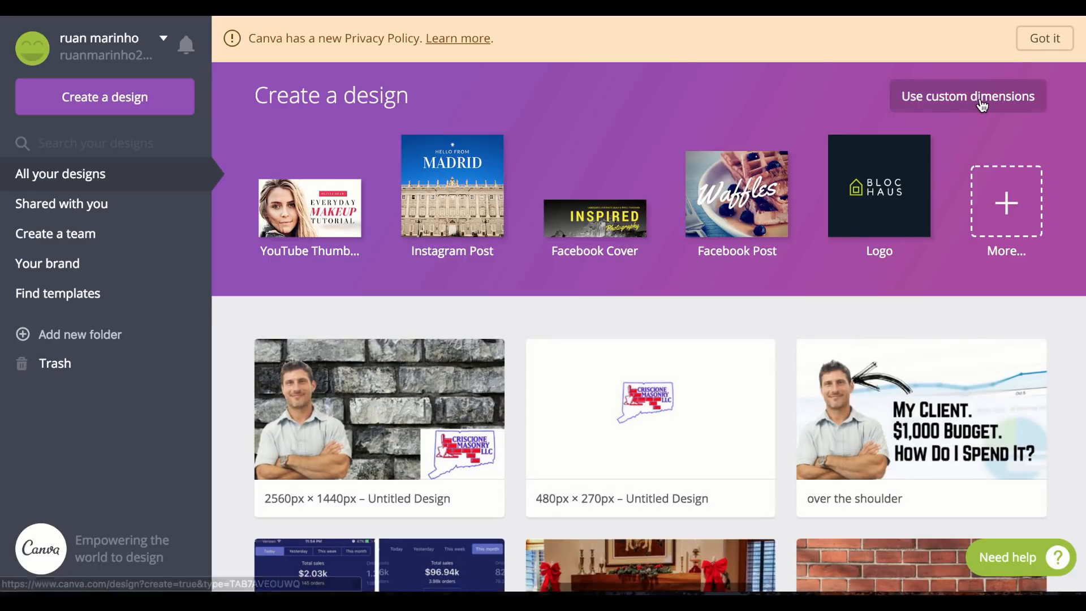
Create a custom 170 × 170 px Canva design and show the Uploads panel
left_click(981, 101)
type("170")
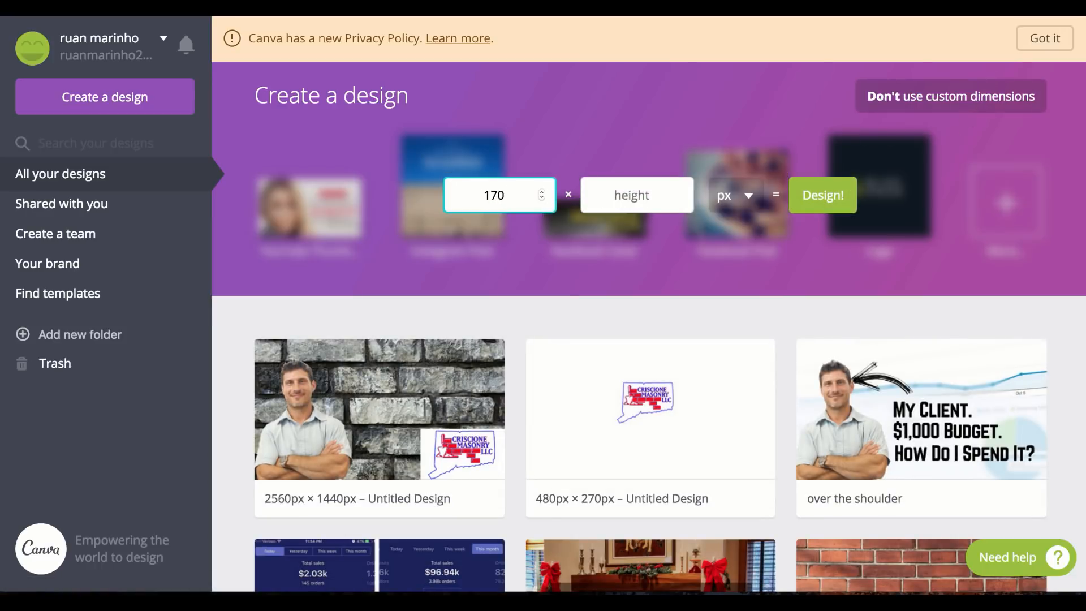
key("Tab")
type("17")
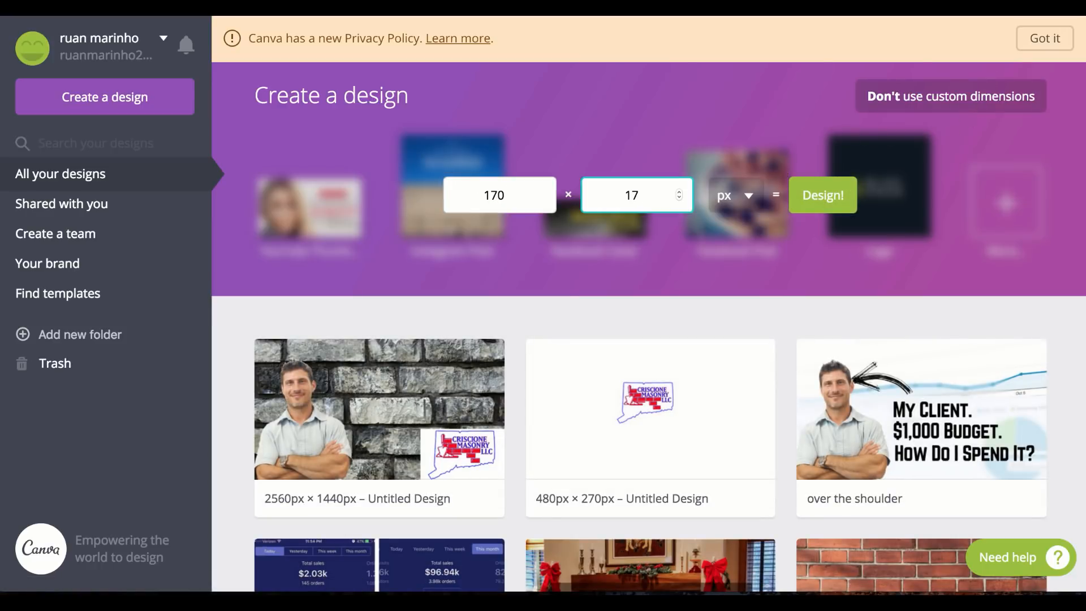
type("0")
key("Return")
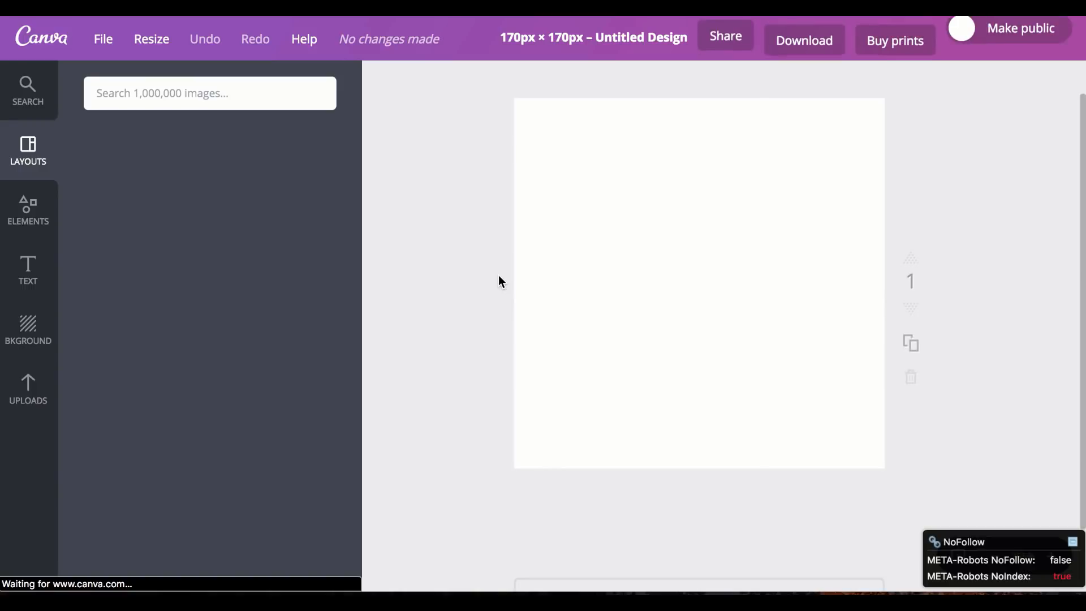
left_click(27, 388)
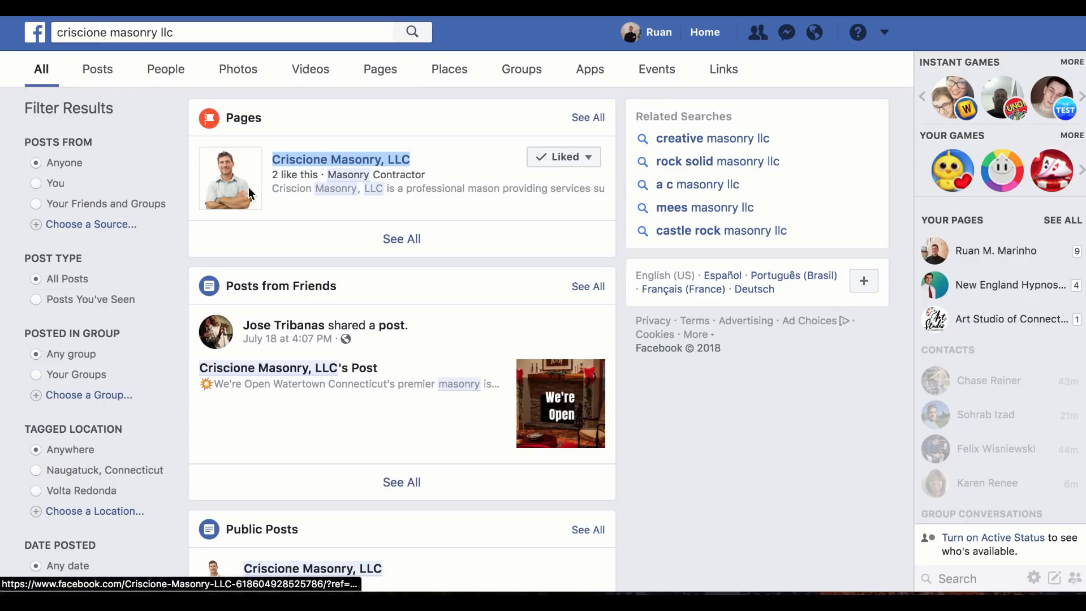
Locate the Criscione Masonry, LLC business page in the Facebook search results
mouse_move(229, 184)
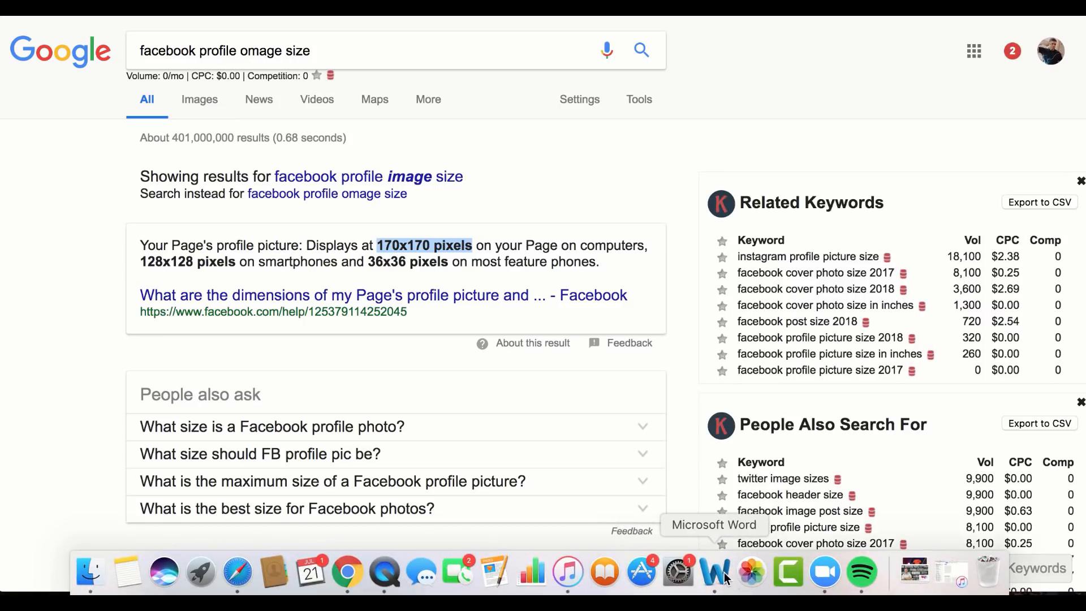
Add the bullet 'Post & link back to our client's money website (domain)' in Word
left_click(724, 572)
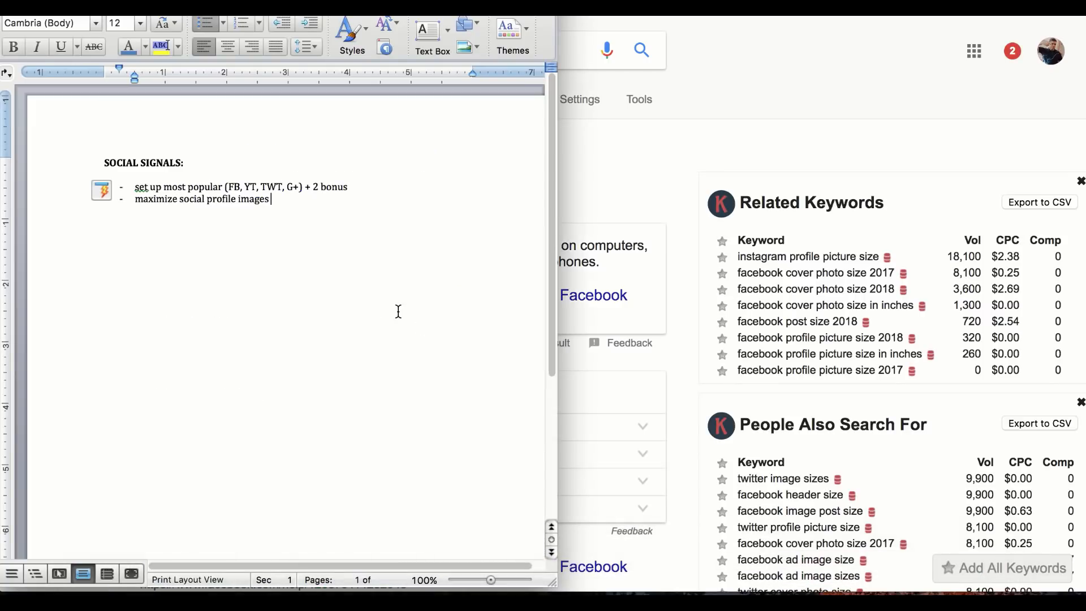
key("Return")
type("Post & lin")
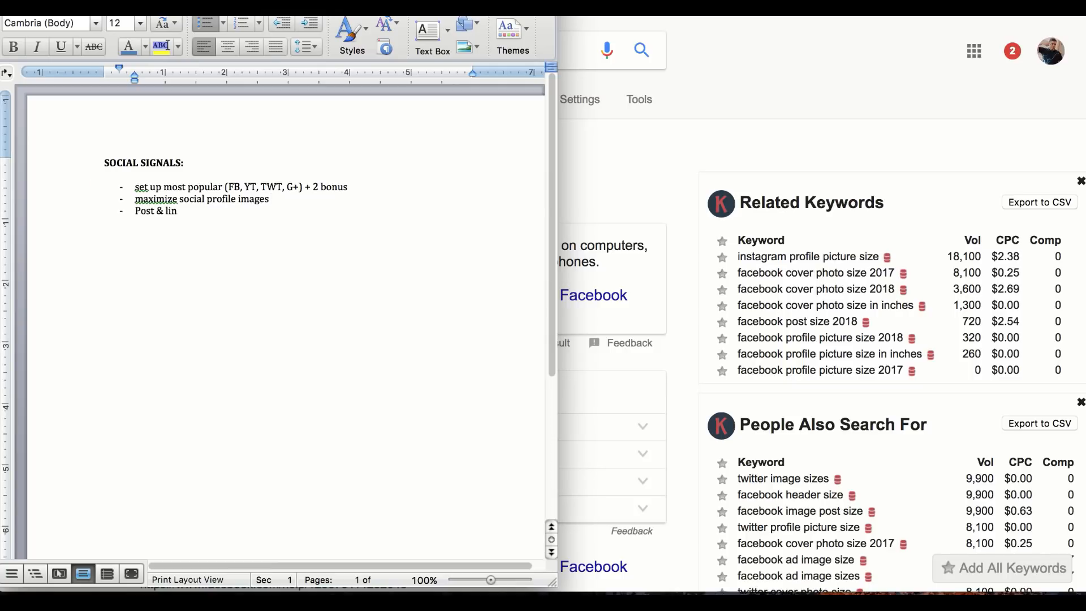
type("k back to our b")
type("lient")
type("'s money website")
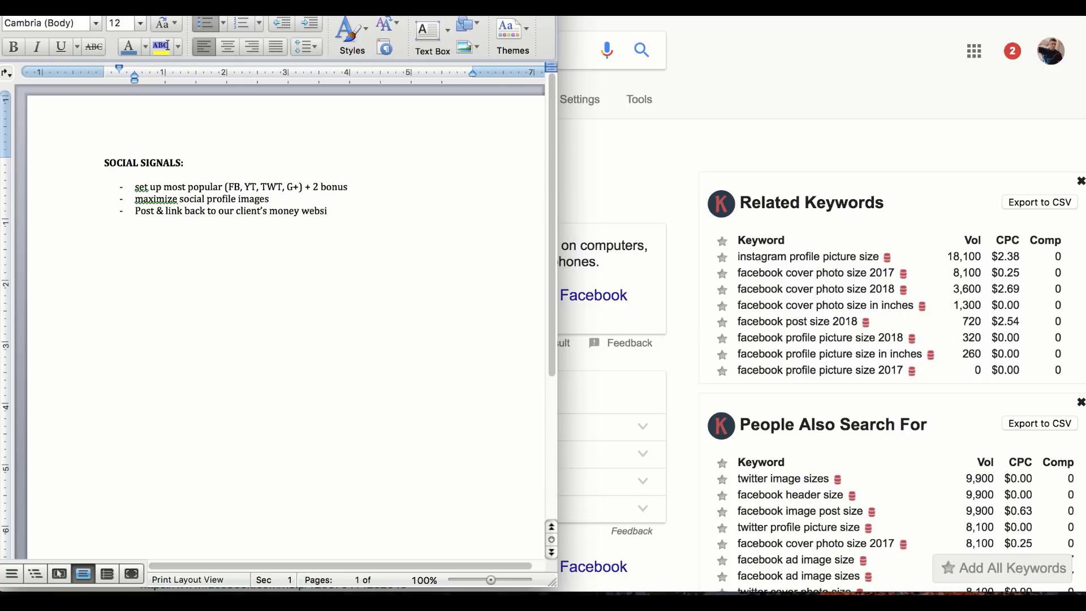
type(" (domain)")
Add an aligned bullet 'Maximize the account set up', correcting 'Maximze' via spelling suggestions
key("BackSpace")
key("BackSpace")
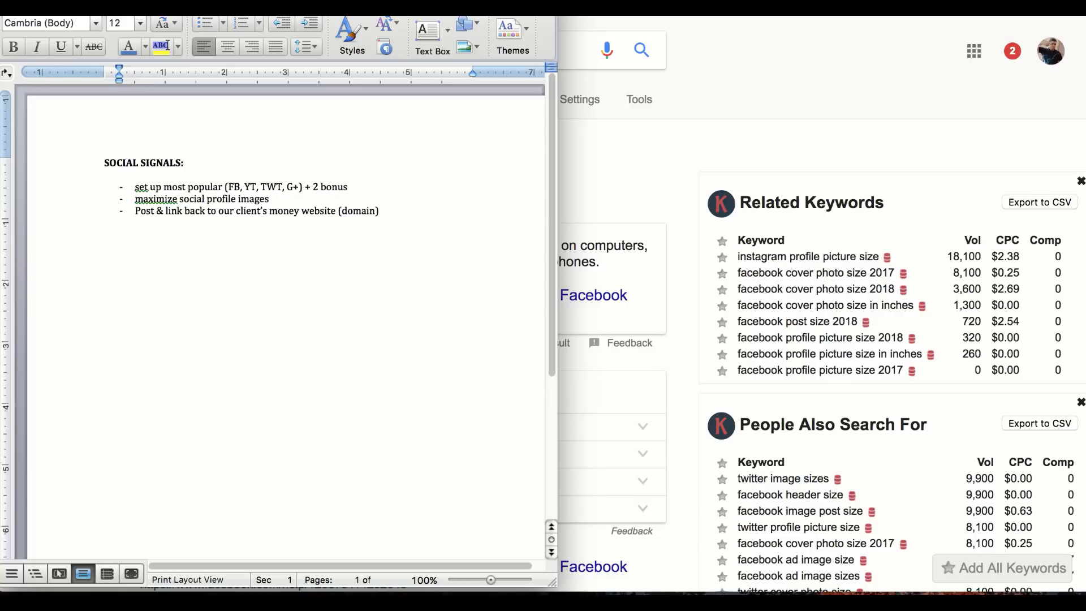
type("- Mami")
key("BackSpace")
type("ximze the account set")
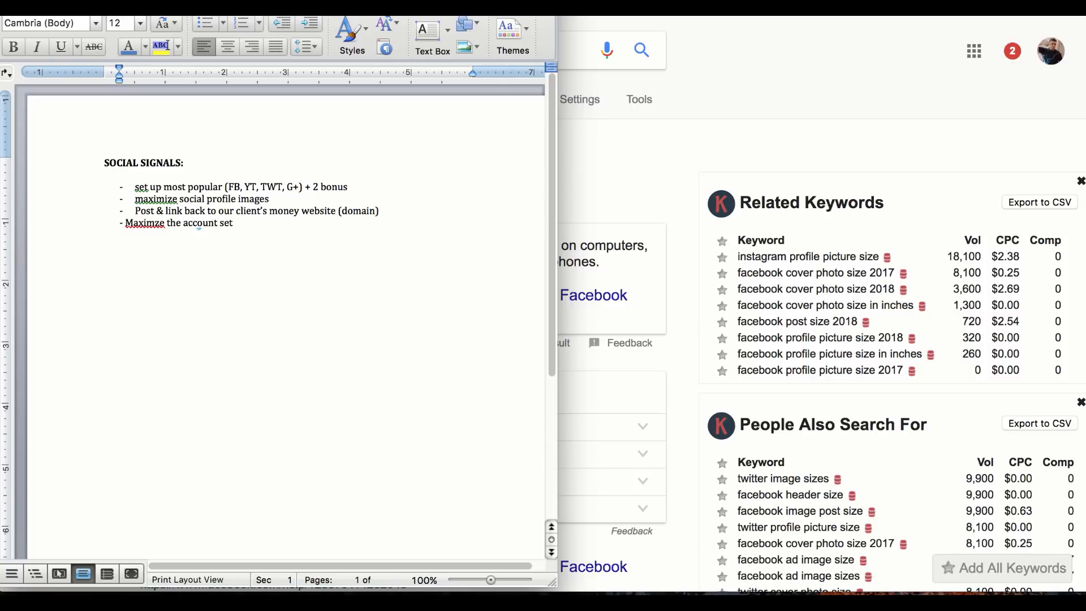
type(" yup")
key("BackSpace")
key("BackSpace")
type("up")
right_click(168, 224)
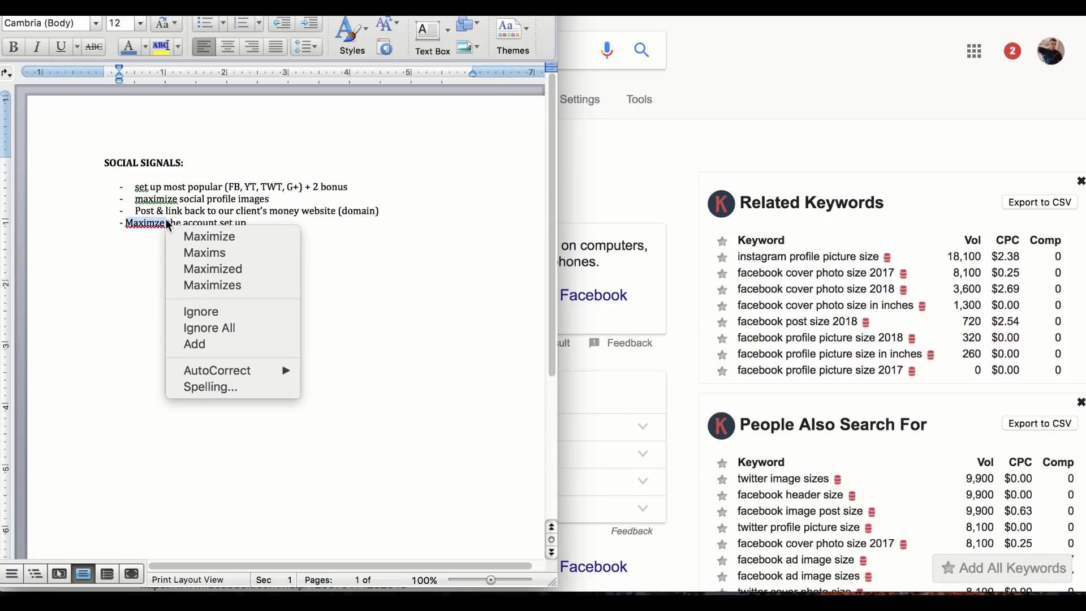
left_click(193, 235)
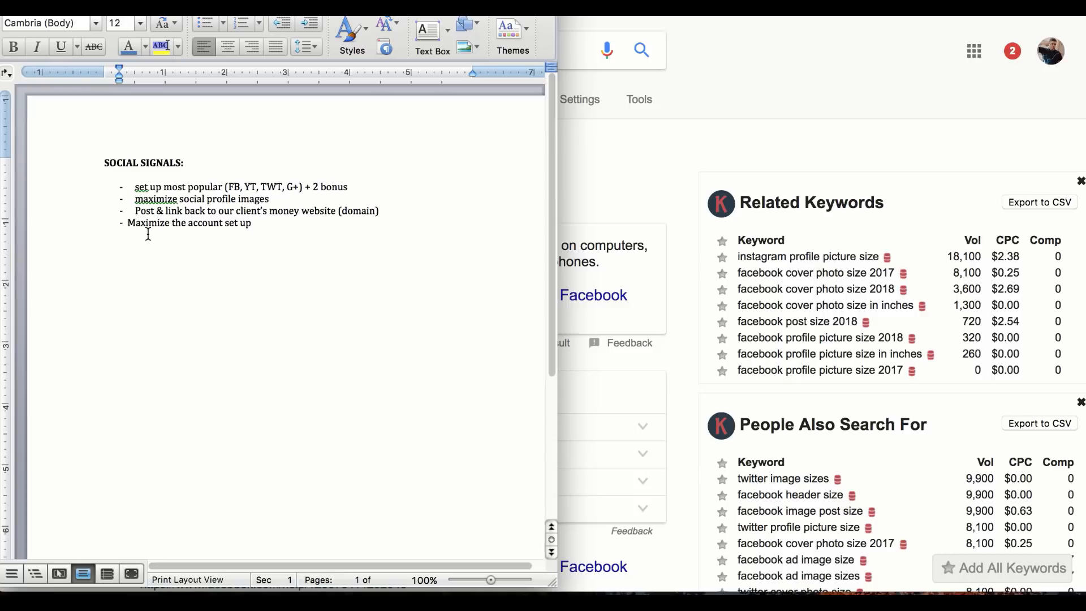
key("Tab")
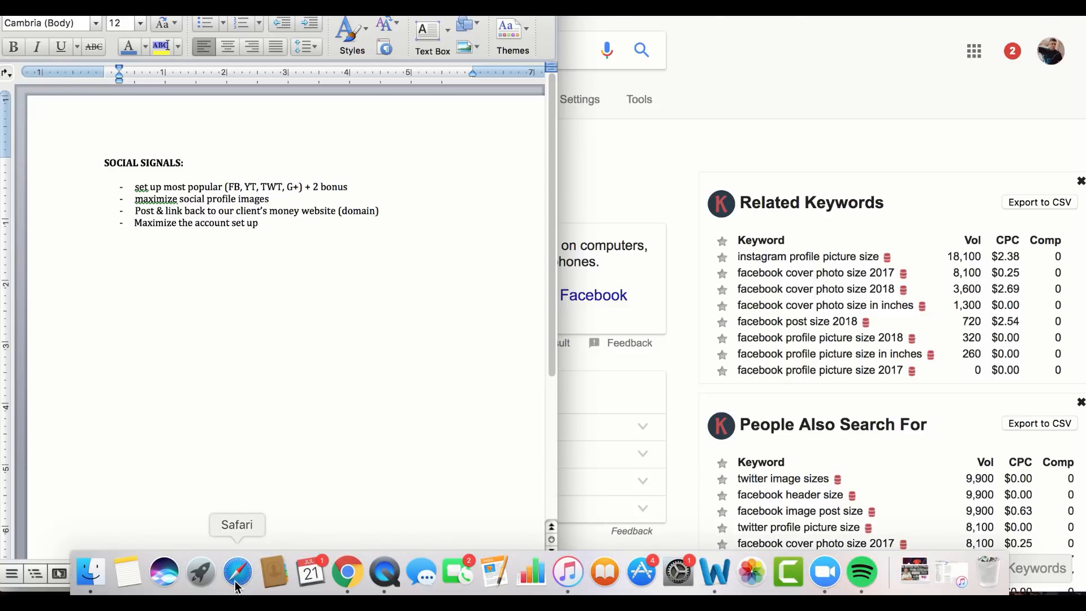
left_click(237, 583)
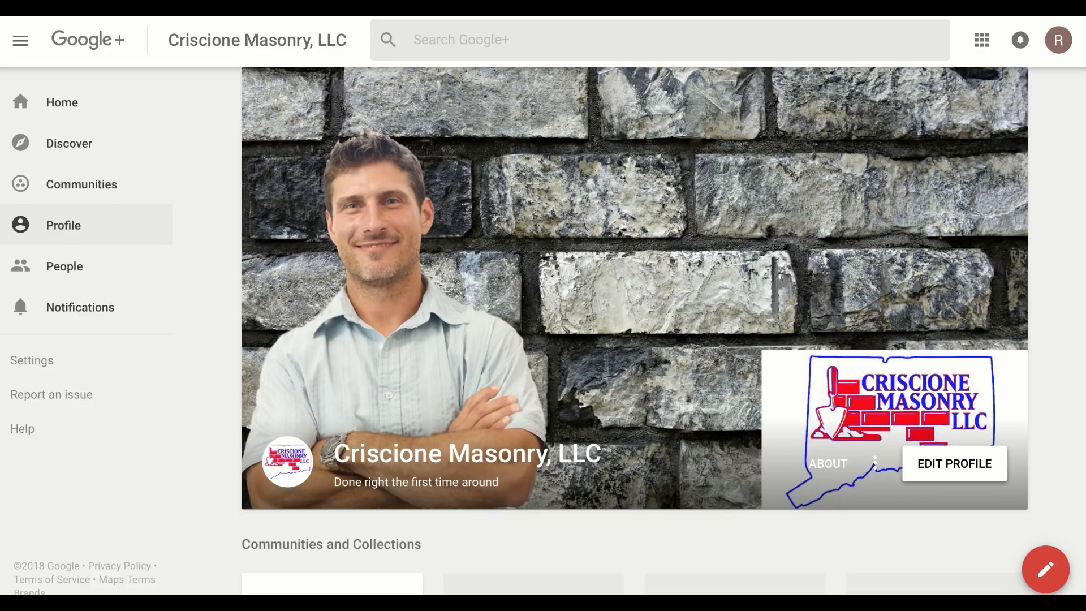
Review the Google+ posts and append '(BLOGGER' to the first Word bullet
scroll(691, 272, "down", 10)
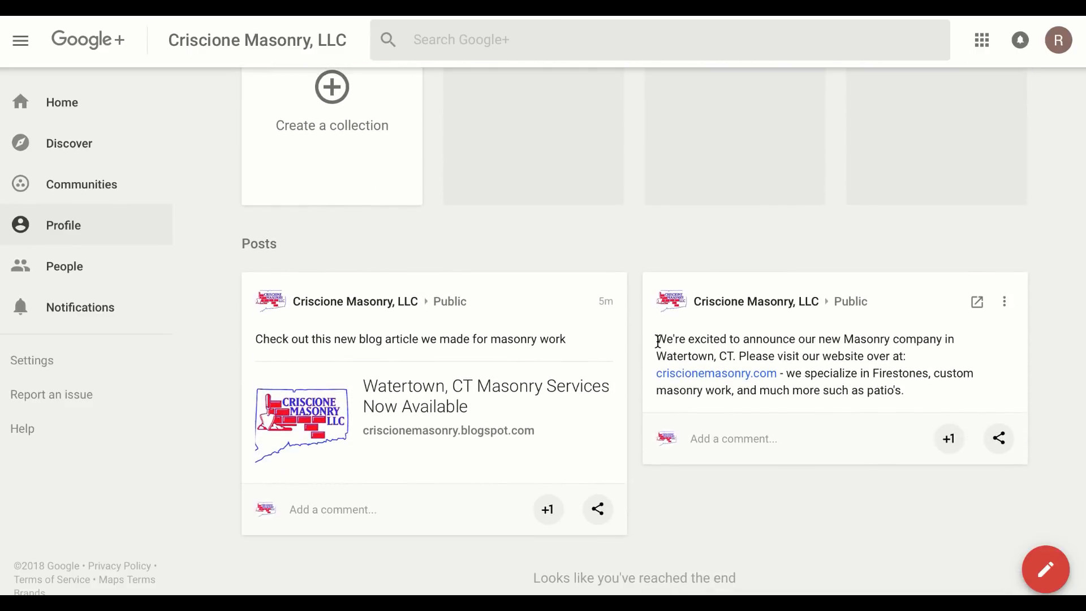
left_click_drag(656, 338, 924, 385)
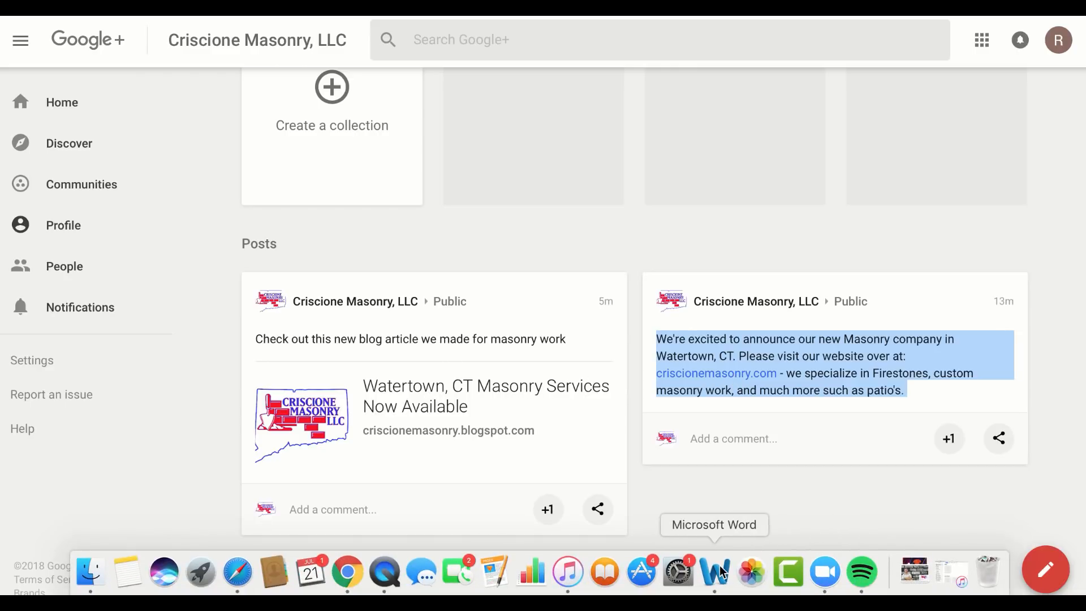
left_click(715, 580)
left_click(353, 187)
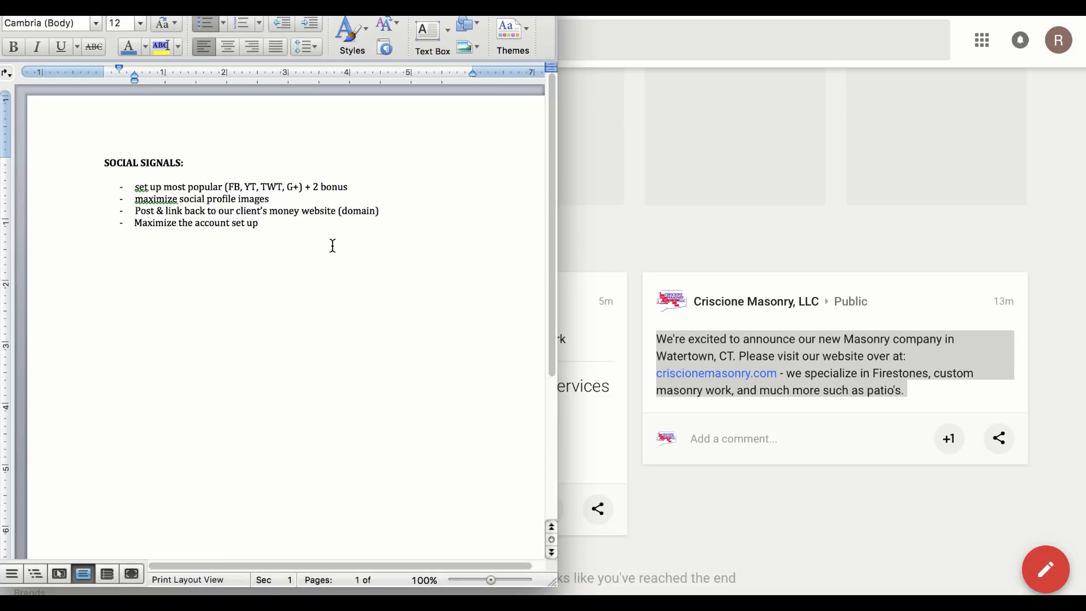
type("(BLOGGER")
Open the 'Watertown, CT Masonry Services Now Available' Google+ post on its own page
left_click(644, 242)
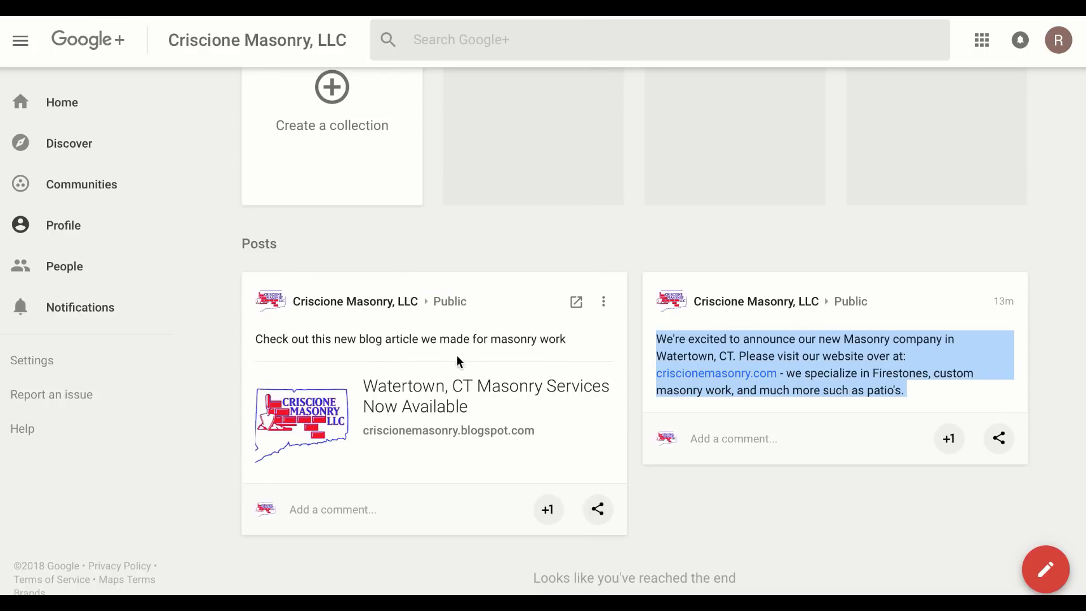
left_click(437, 371)
left_click(576, 302)
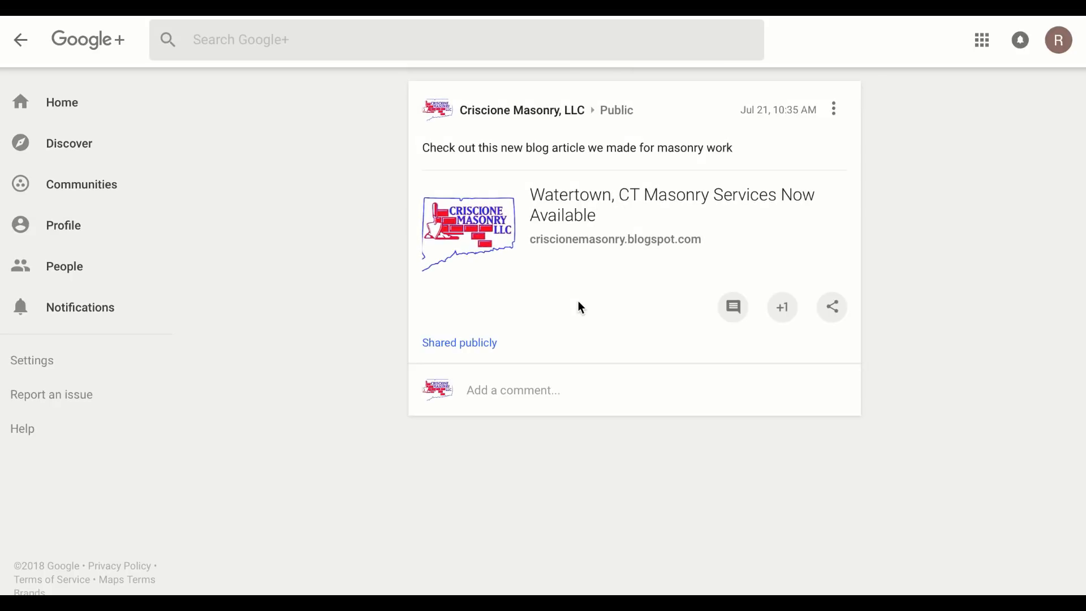
left_click(634, 243)
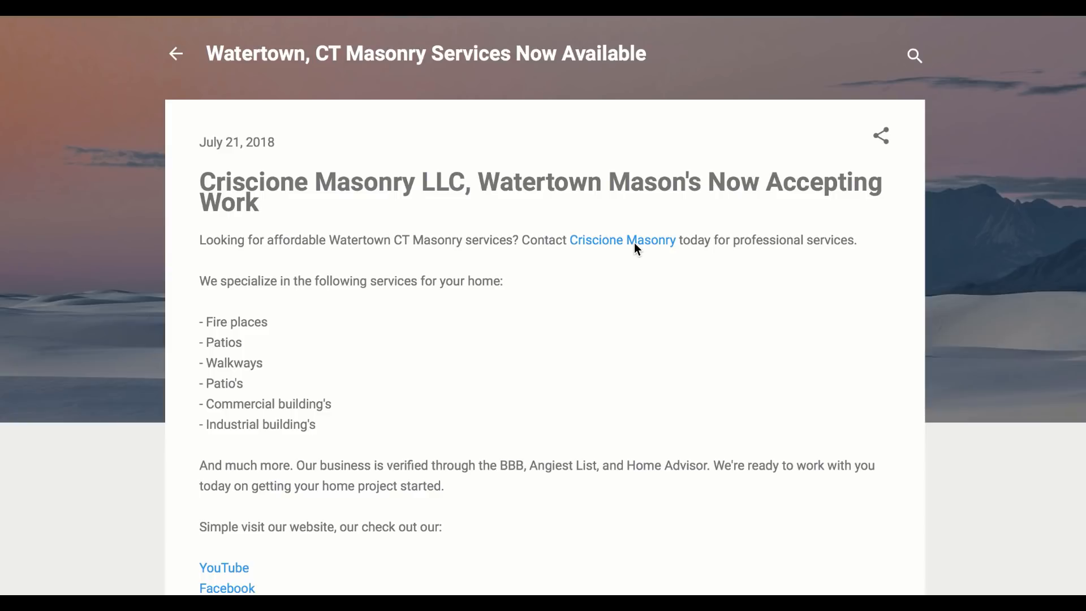
scroll(619, 310, "down", 6)
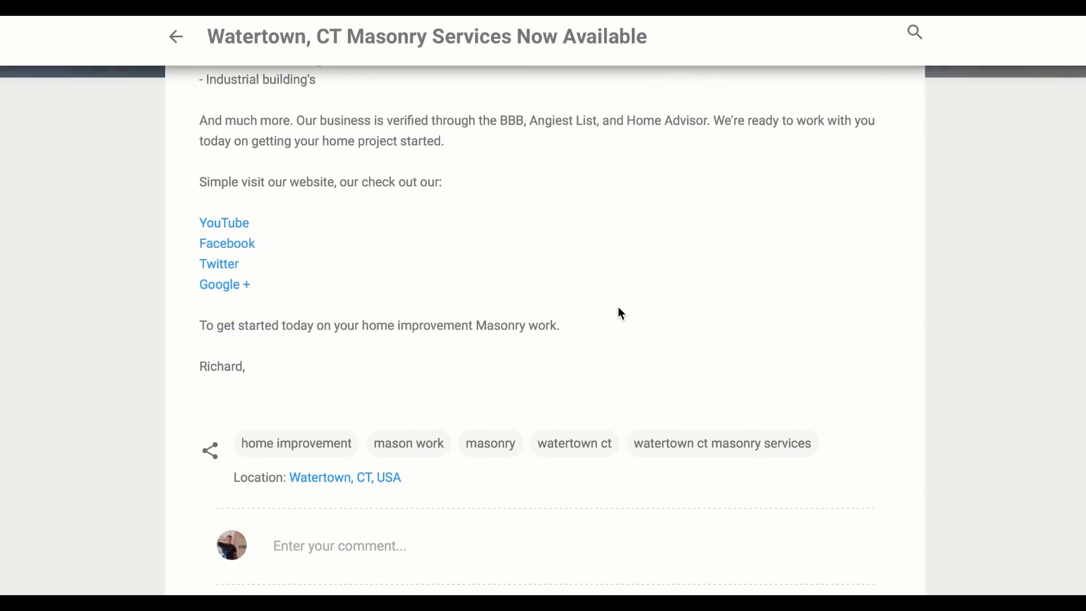
scroll(620, 313, "up", 2)
scroll(618, 306, "up", 3)
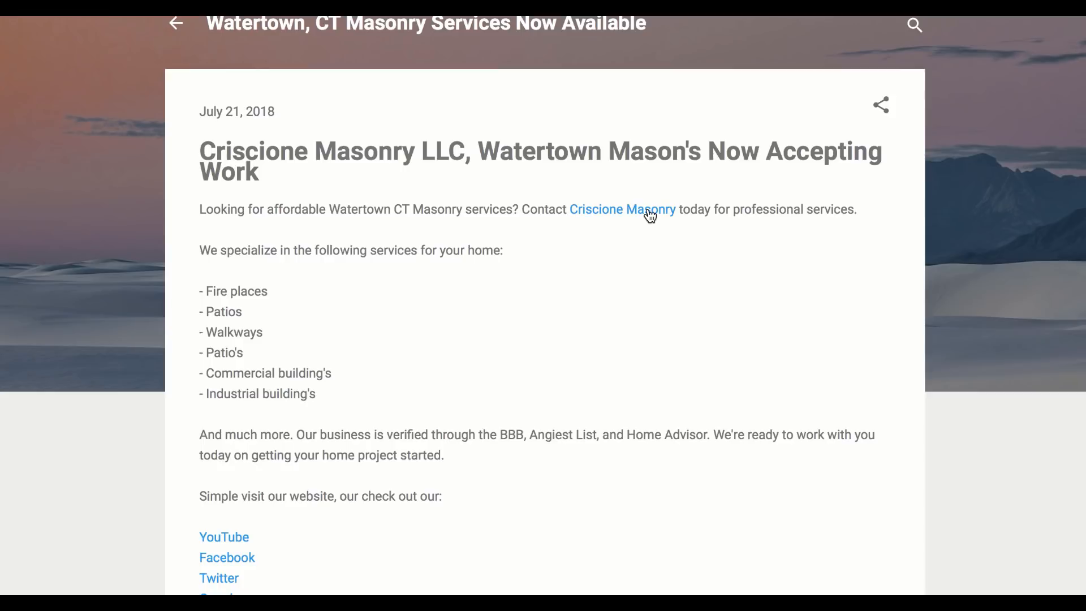
scroll(501, 315, "down", 4)
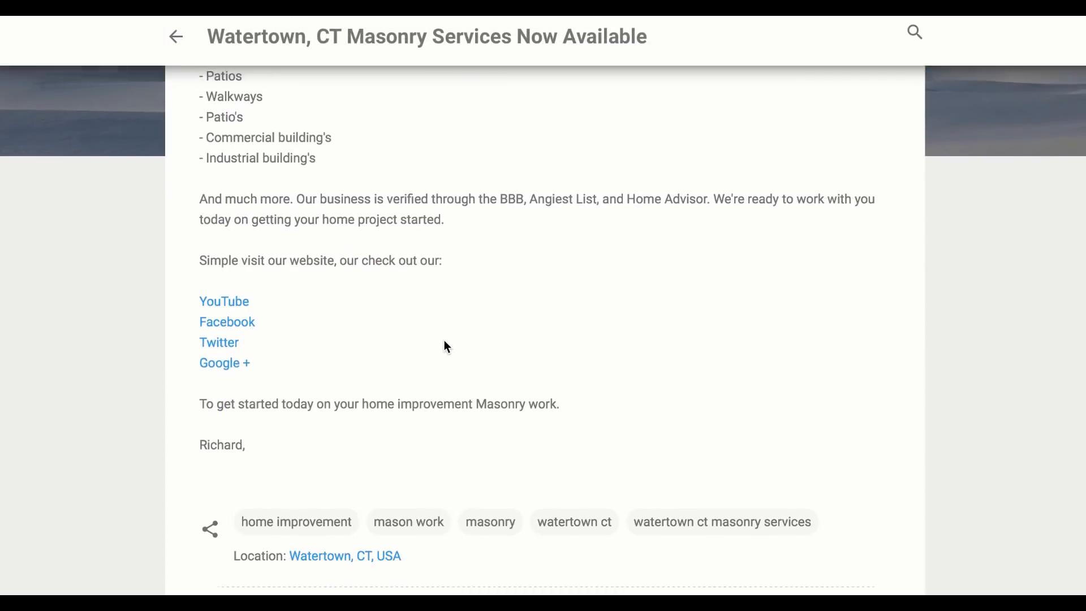
scroll(457, 361, "down", 1)
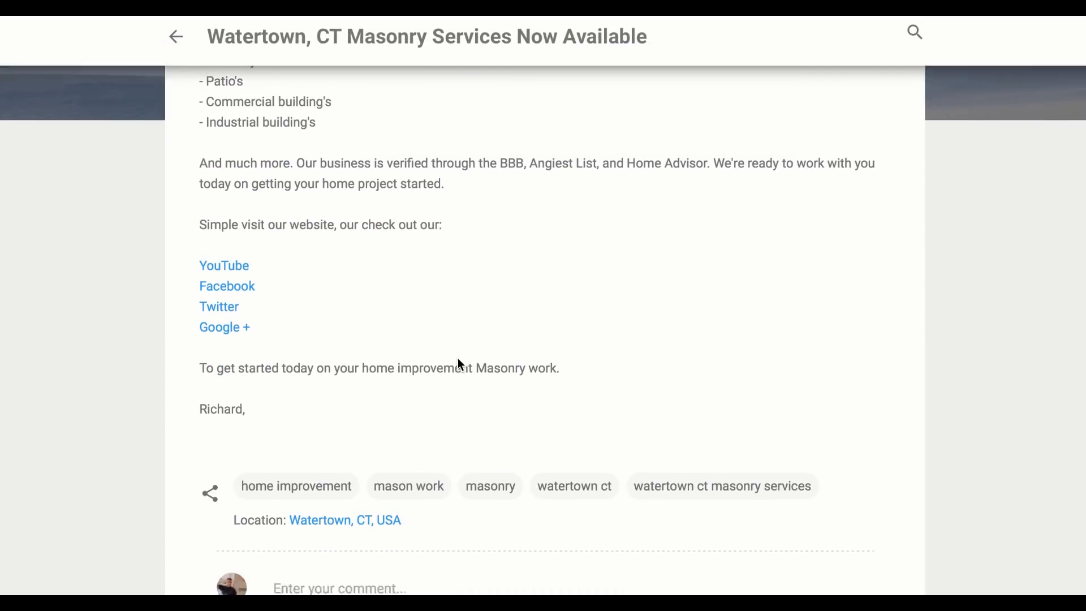
scroll(457, 364, "down", 3)
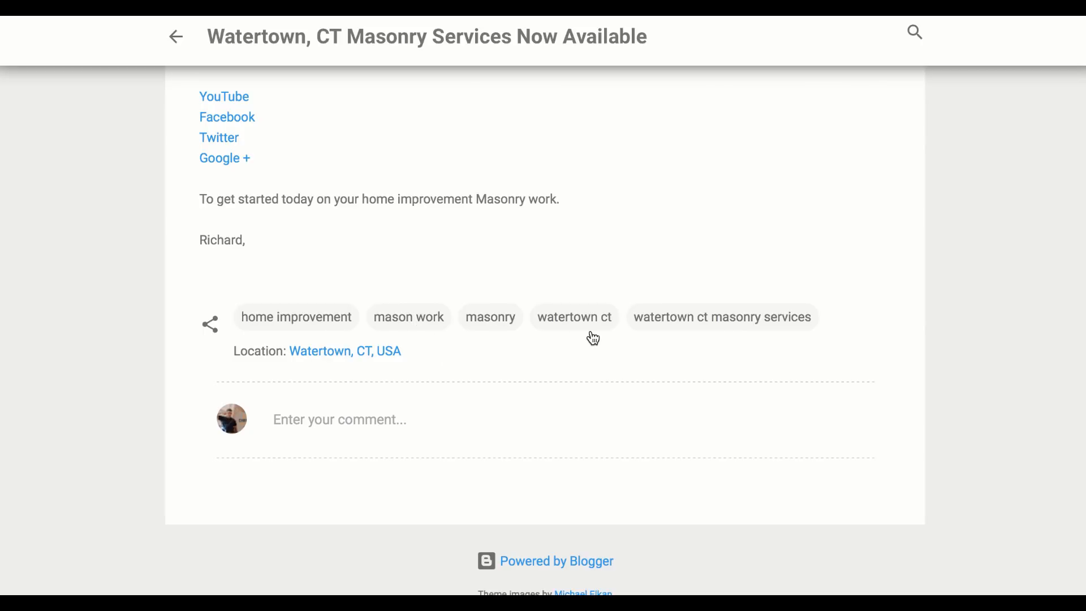
key("Home")
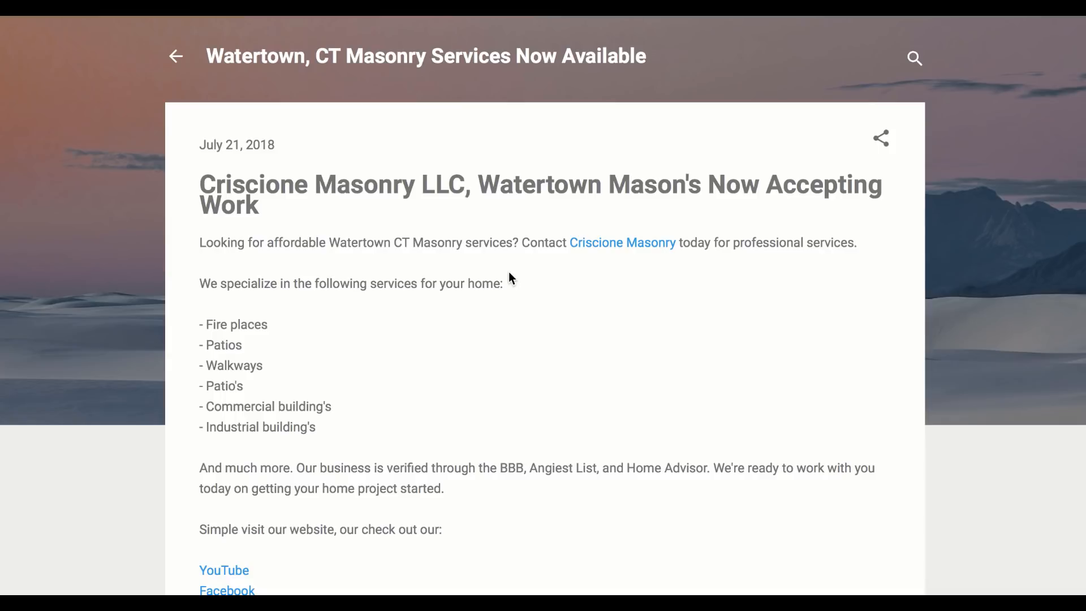
left_click(107, 9)
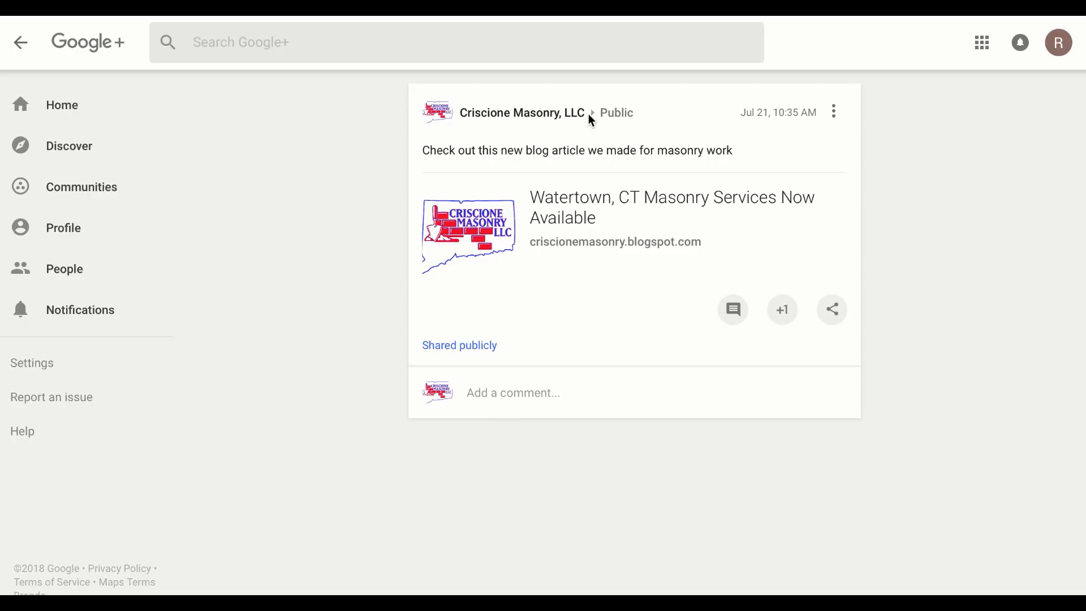
Open the criscionemasonry.blogspot.com link card from the Google+ post
left_click_drag(588, 114, 460, 113)
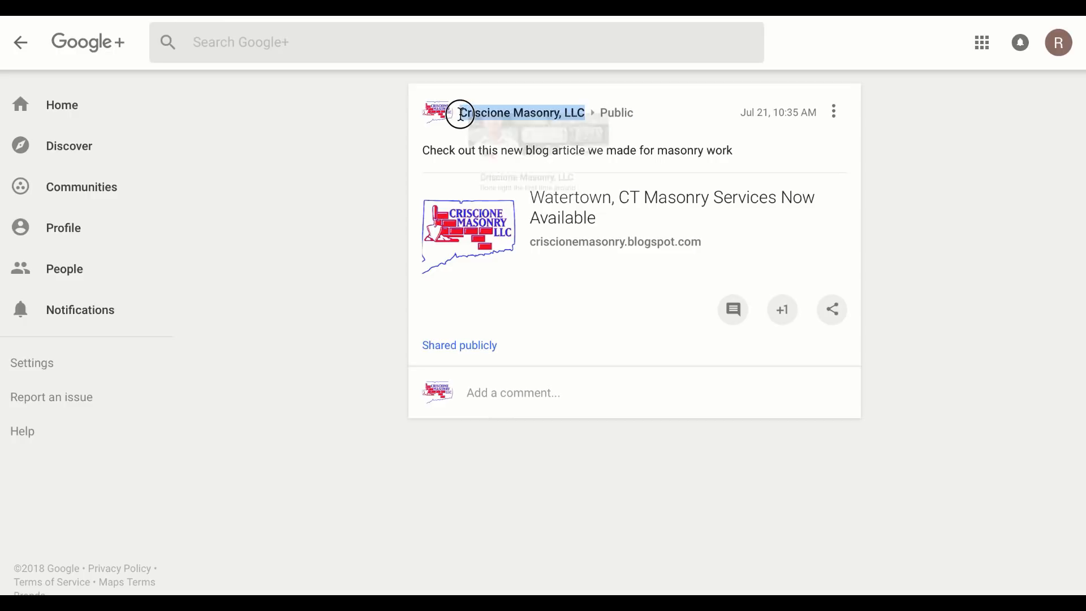
left_click(588, 88)
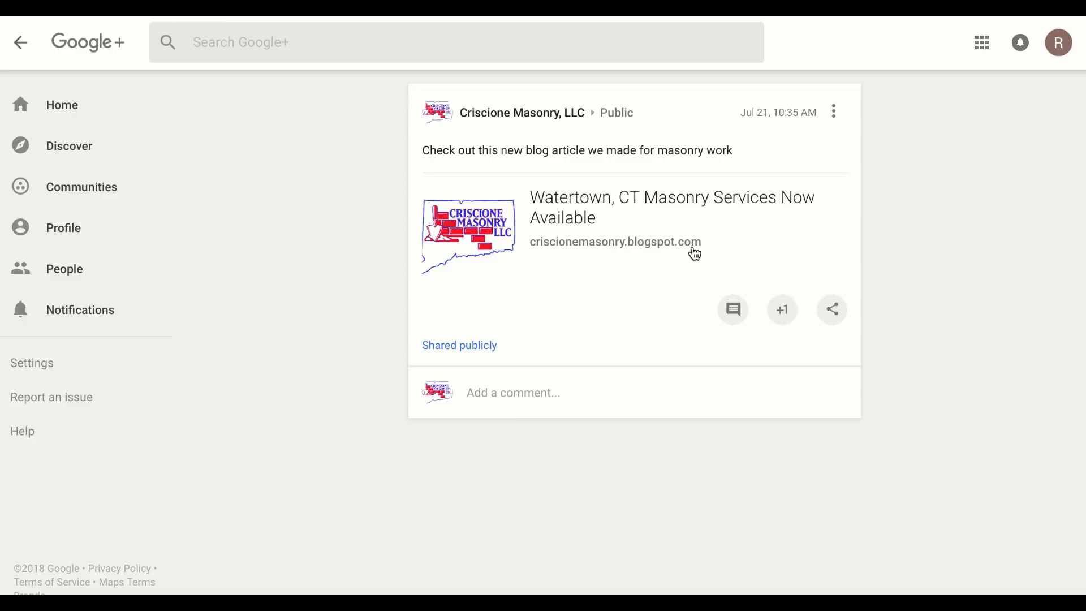
left_click(695, 254)
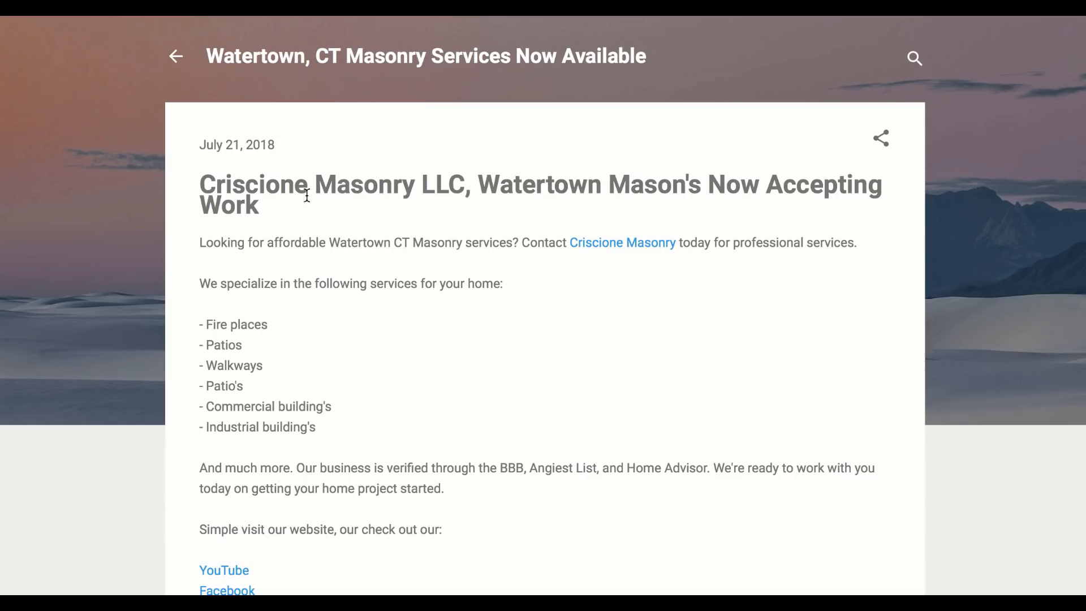
Find 'watertown' in the Blogger article, confirming 6 matches, then go to the Twitter tab
left_click_drag(184, 182, 311, 211)
left_click(312, 211)
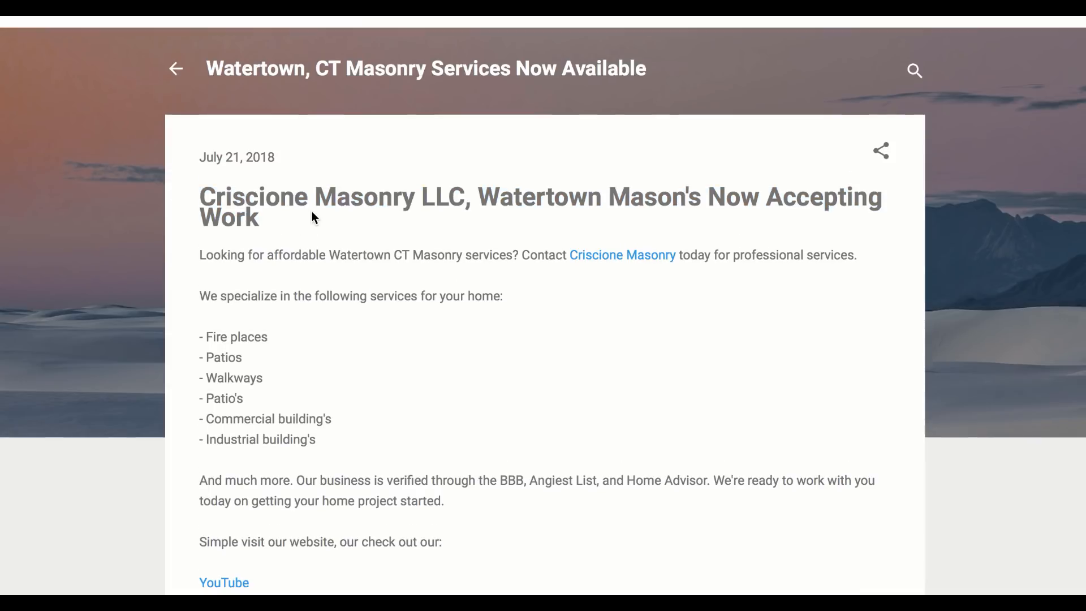
key("super+f")
type("watertown")
scroll(454, 301, "down", 6)
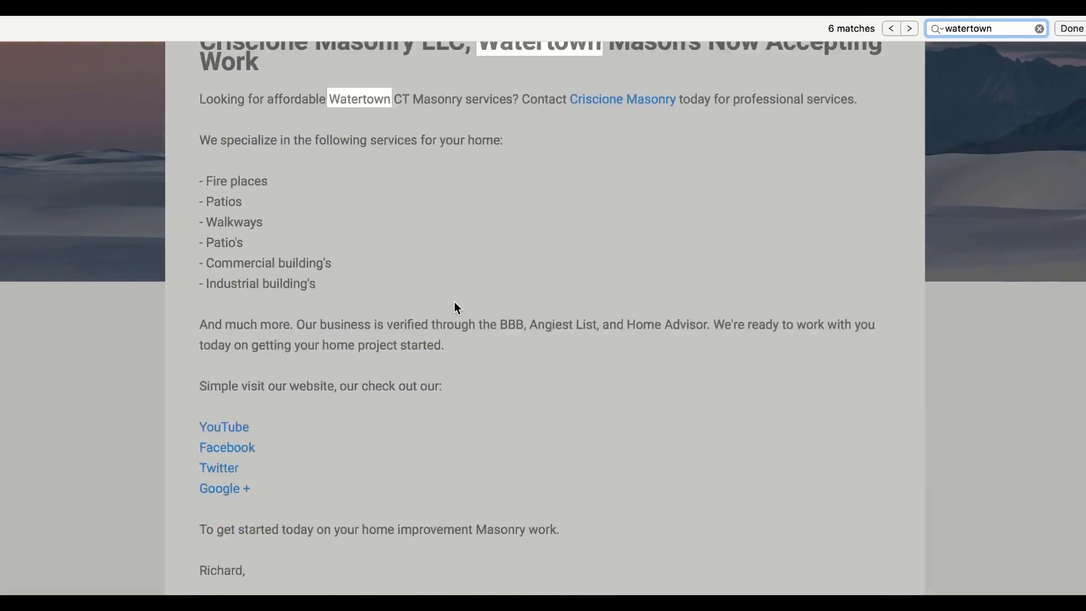
scroll(453, 301, "up", 6)
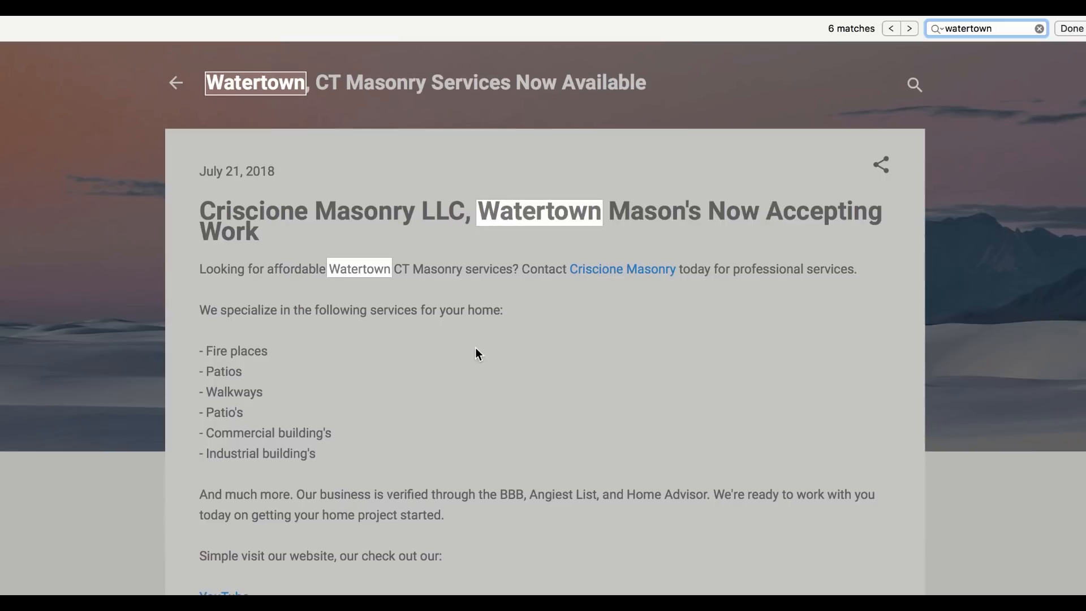
left_click(475, 348)
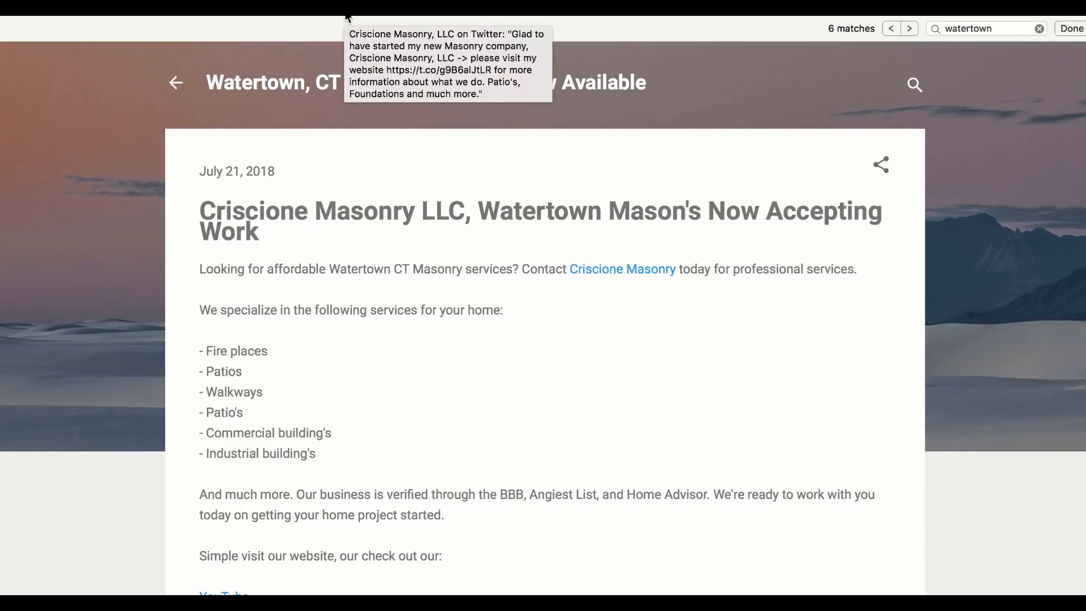
left_click(347, 17)
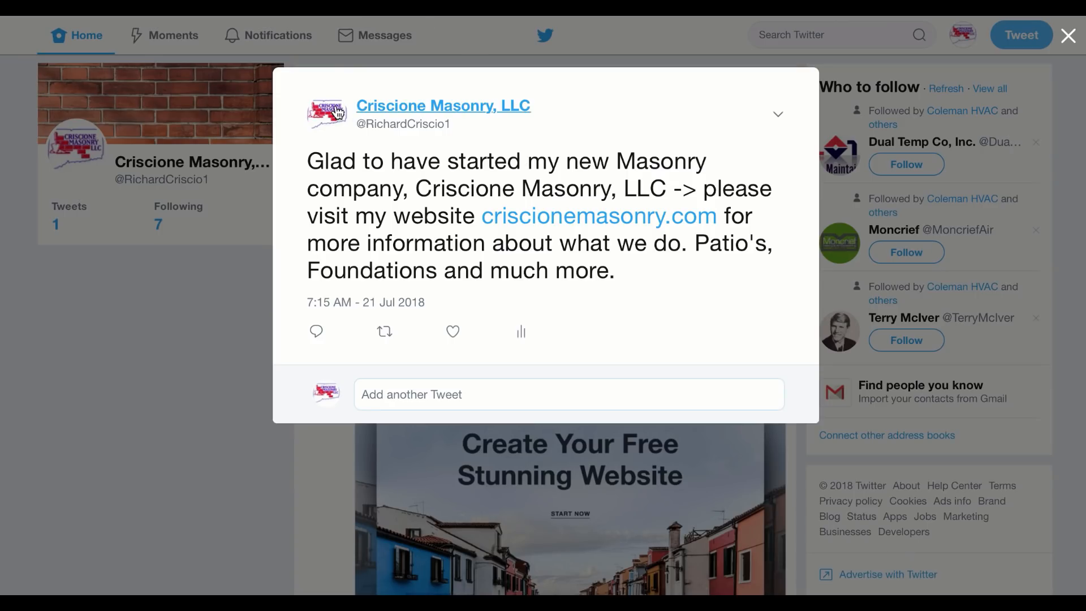
Like the company's tweet, select its website address, and close the tweet
mouse_move(500, 125)
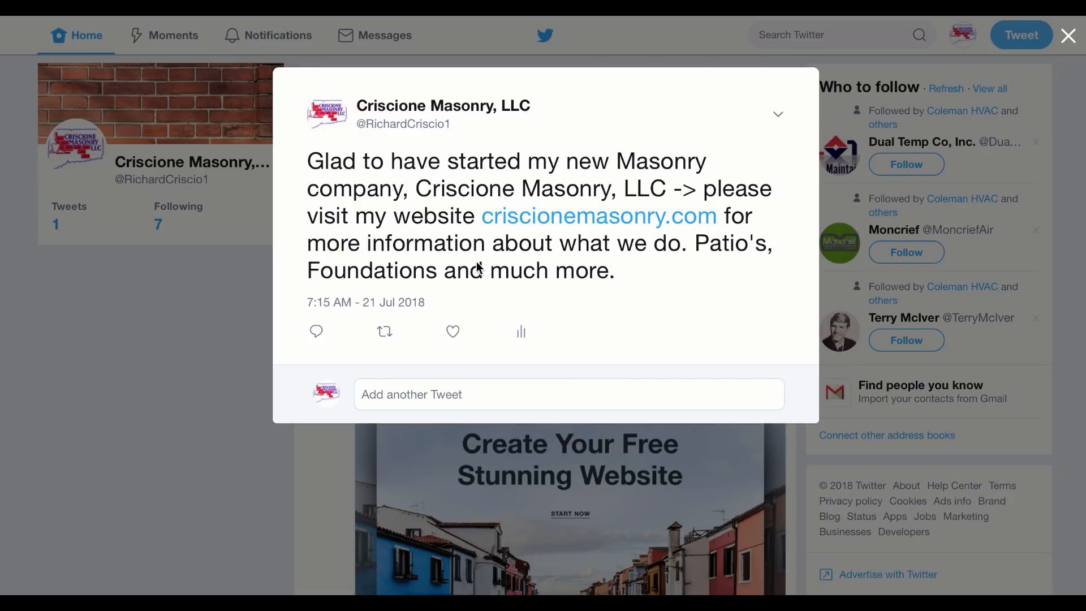
left_click(452, 332)
left_click_drag(484, 220, 715, 220)
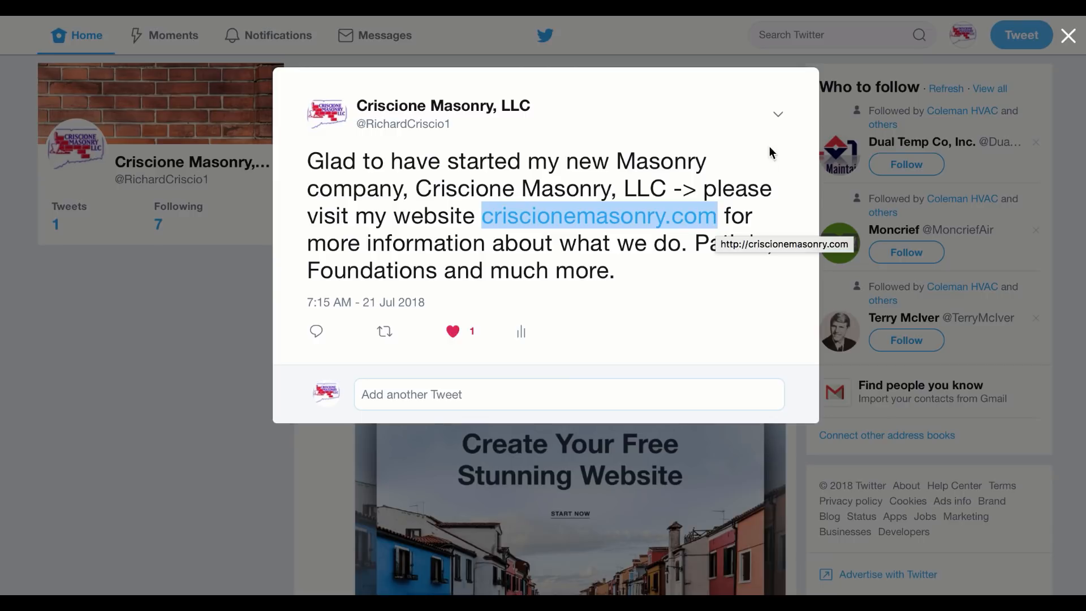
left_click(242, 245)
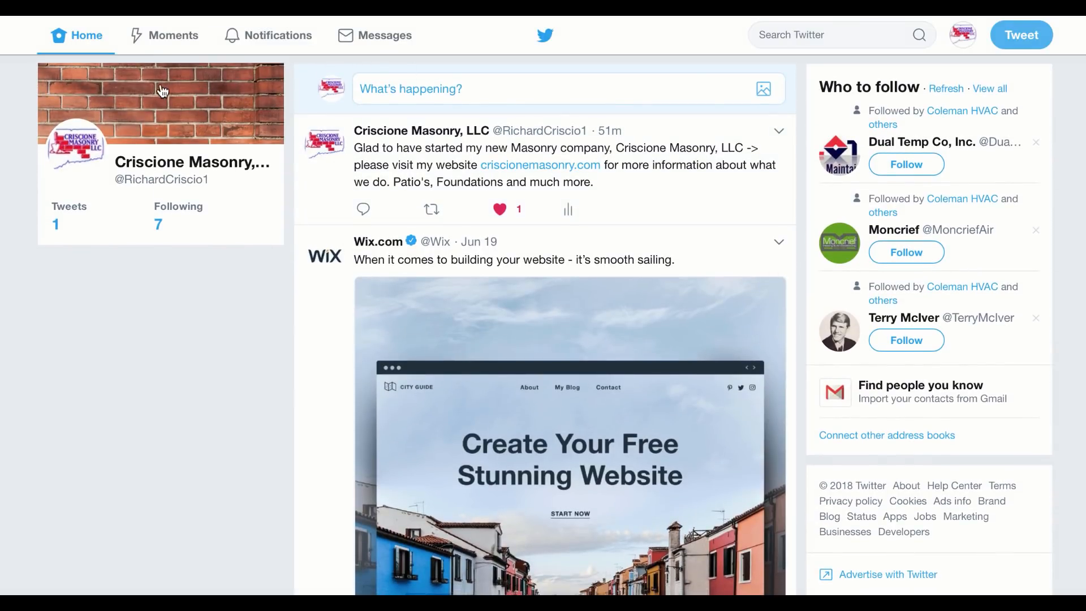
View the company's Twitter profile and its Watertown, CT location, then go to YouTube
left_click(202, 168)
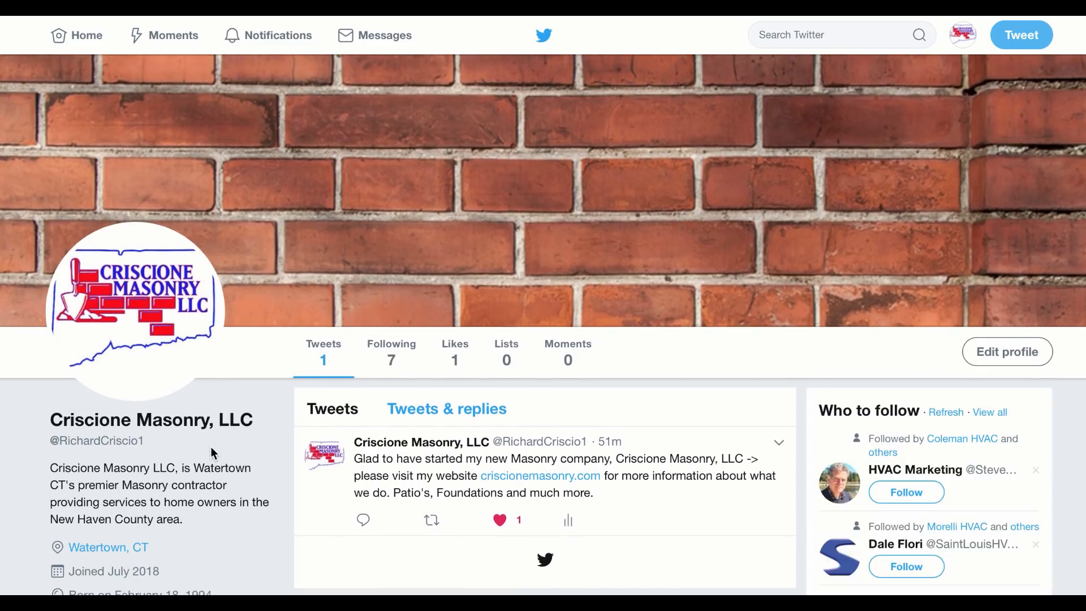
scroll(211, 451, "down", 3)
scroll(266, 357, "up", 3)
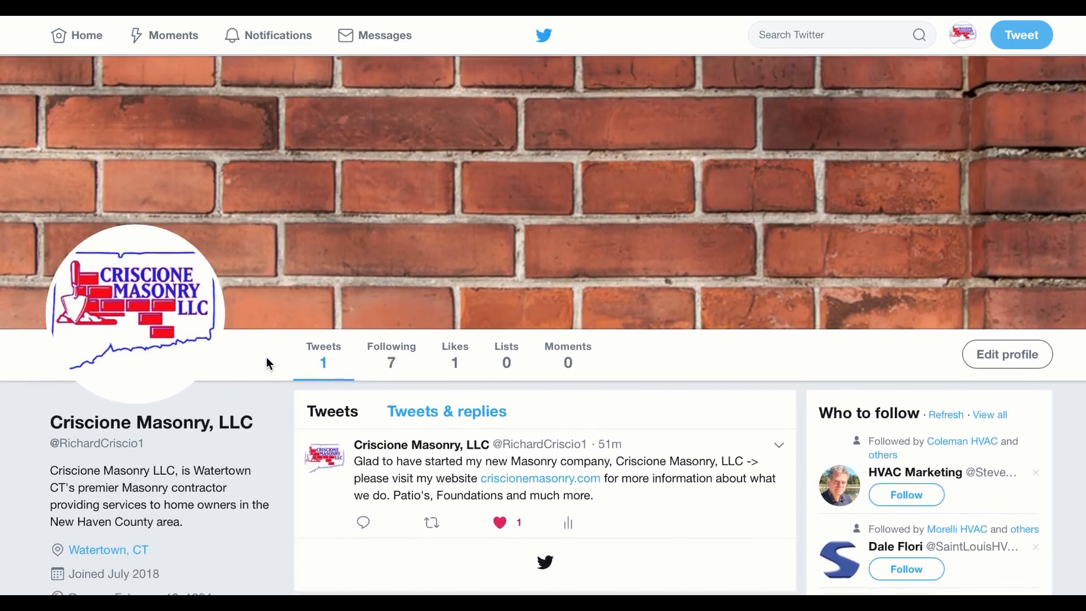
left_click_drag(161, 547, 68, 550)
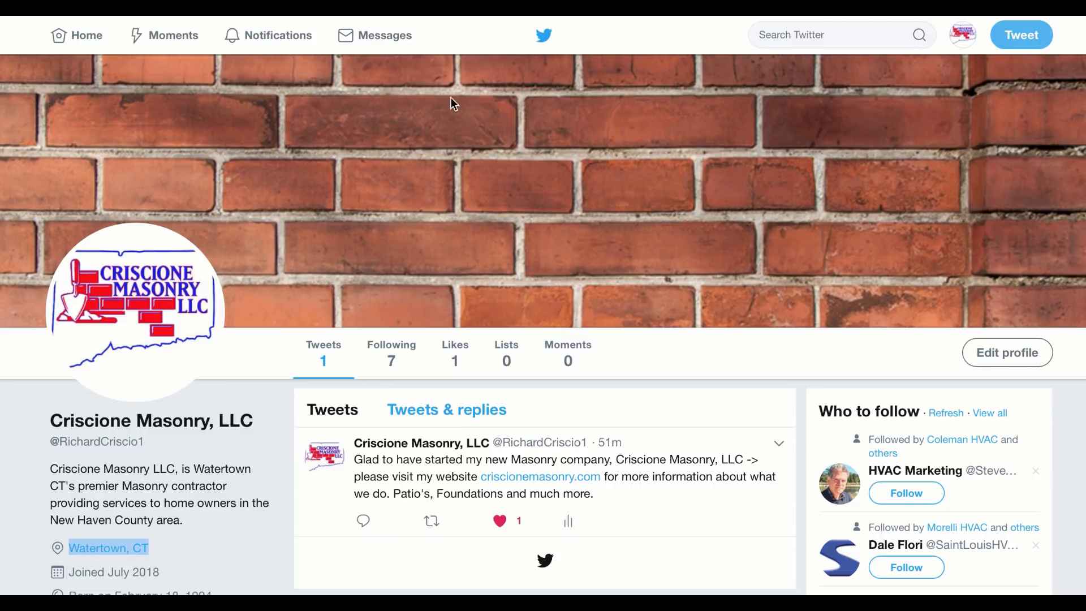
left_click(460, 11)
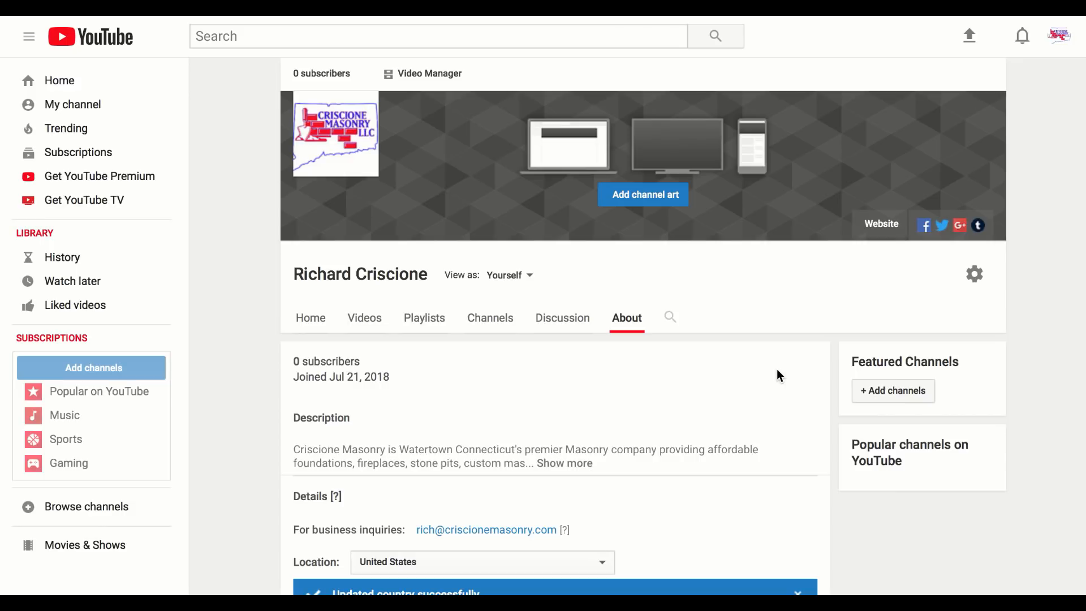
Expand the masonry channel's full description, read the About page, then view its empty Videos tab
left_click(565, 463)
scroll(643, 482, "down", 2)
left_click_drag(457, 407, 568, 403)
scroll(689, 384, "down", 1)
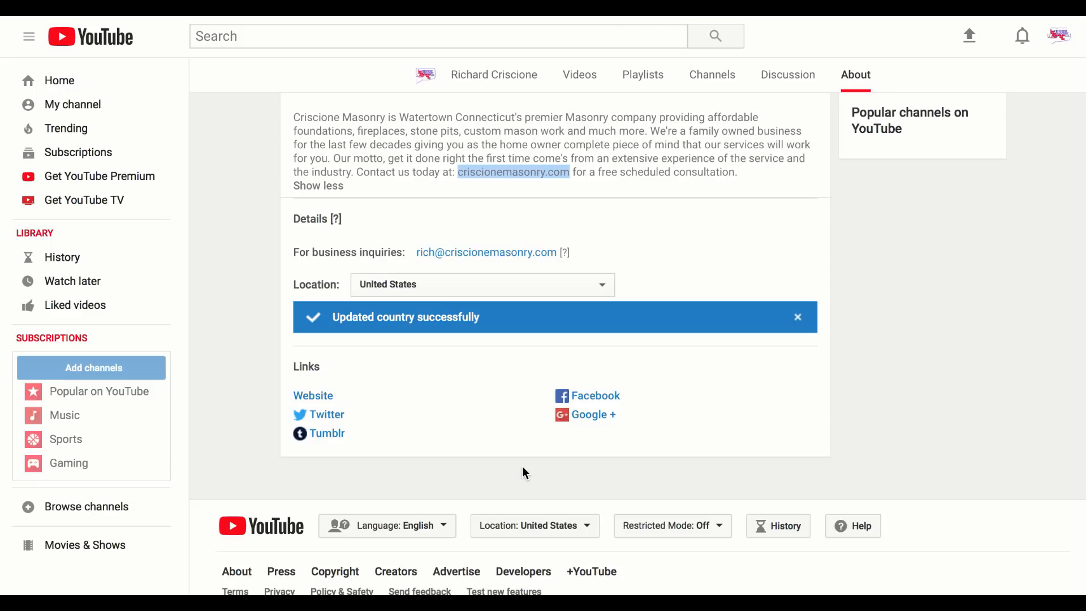
scroll(522, 466, "up", 6)
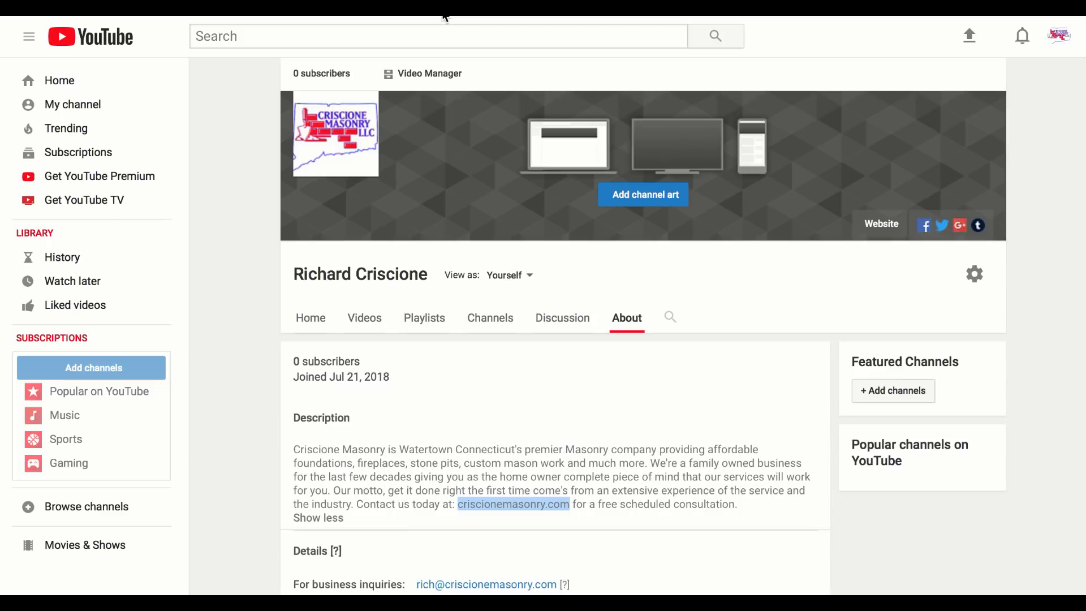
scroll(662, 271, "down", 6)
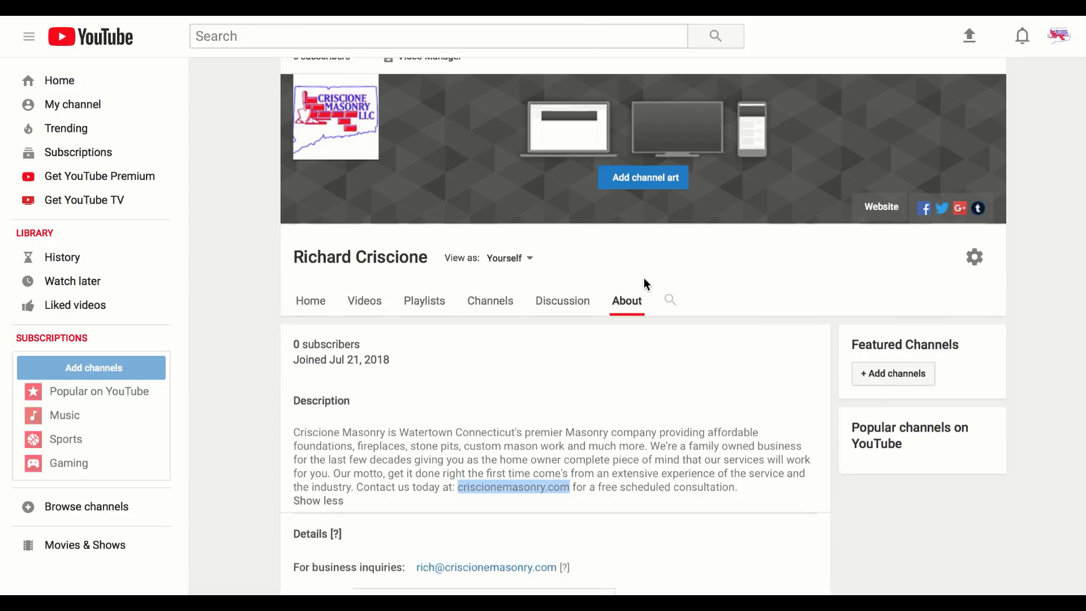
scroll(662, 272, "up", 6)
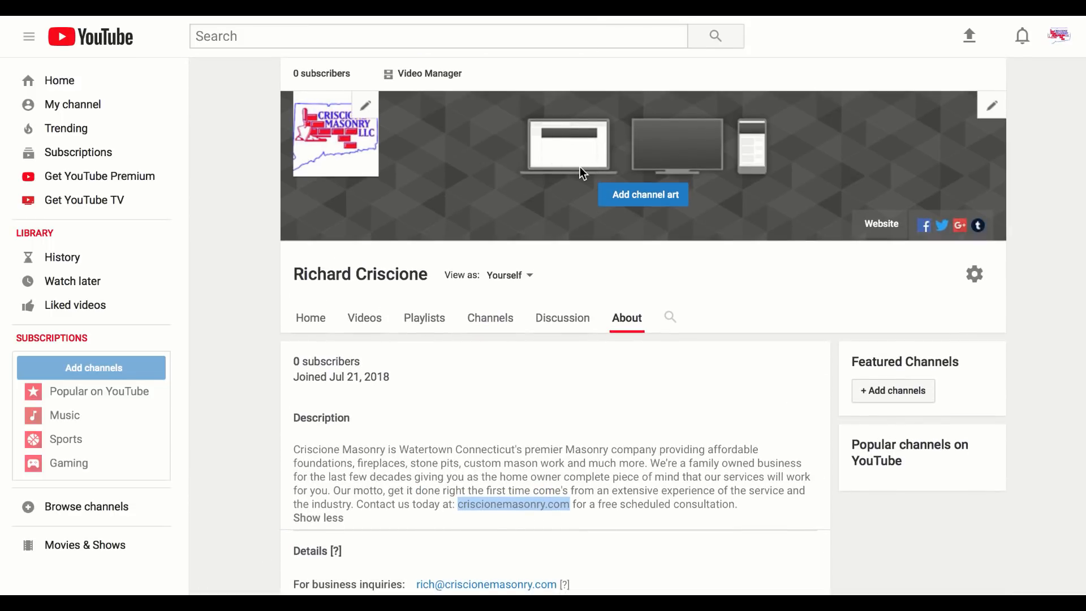
left_click(368, 319)
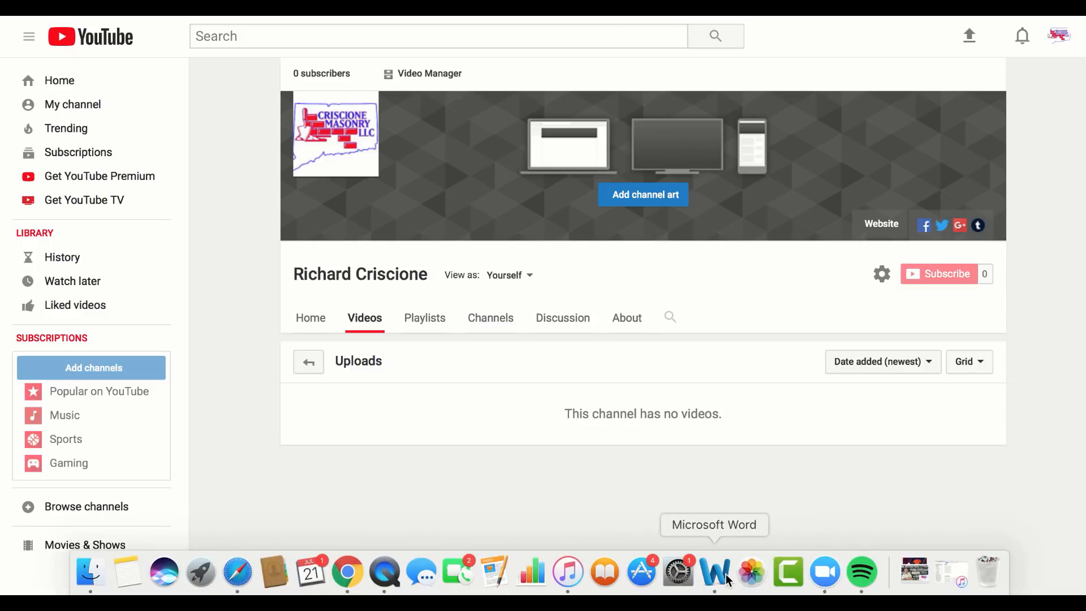
Append ' + TUMBLR' after BLOGGER in the first bullet of the Word notes
left_click(714, 578)
left_click(399, 188)
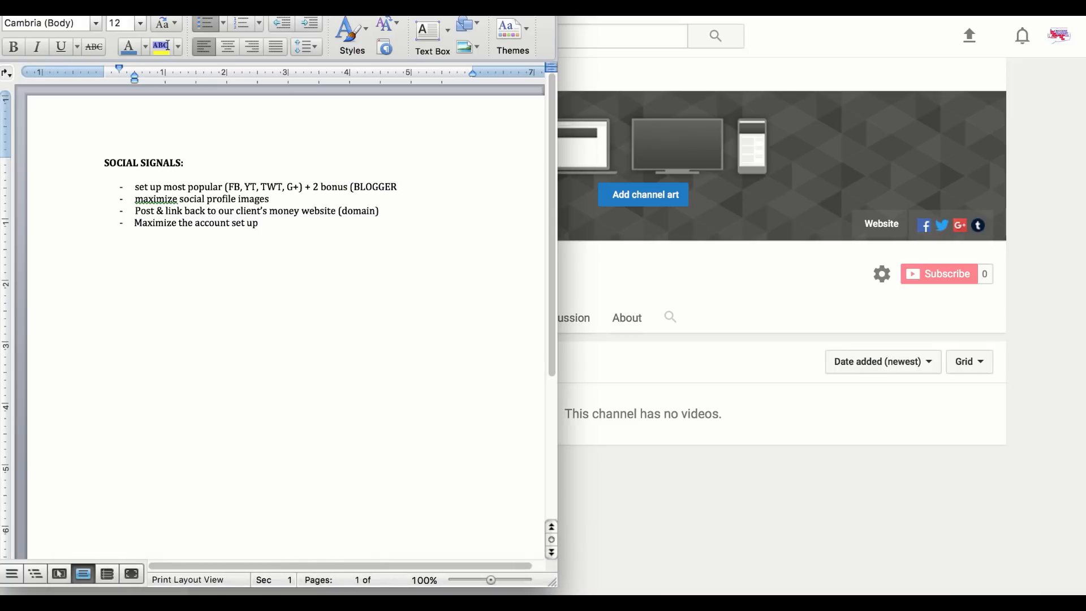
type("+ TUMBLE")
key("BackSpace")
type("R")
left_click(786, 80)
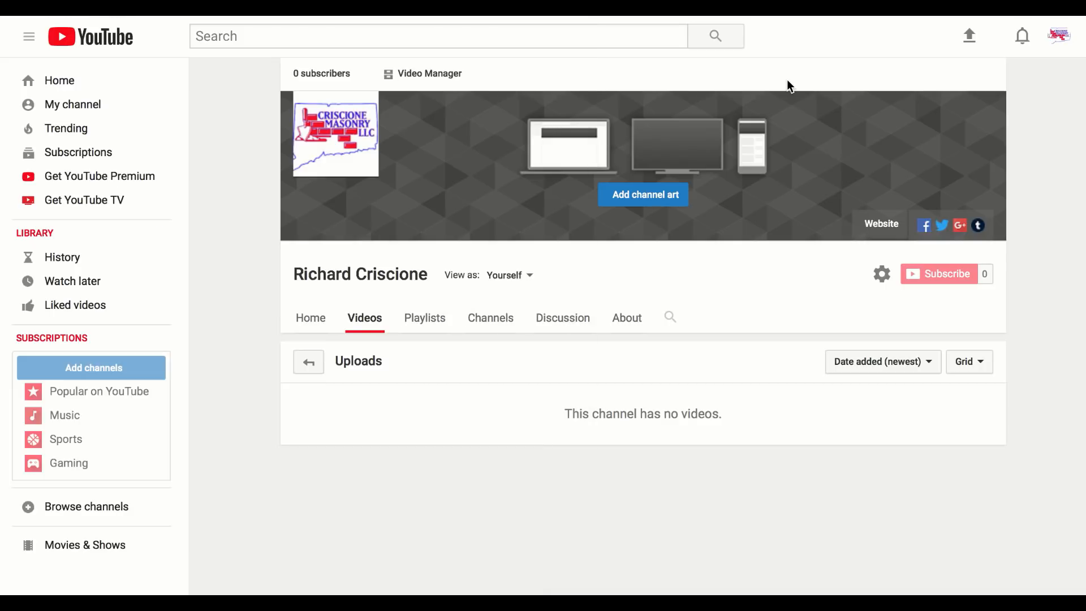
Review the Tumblr account settings and select the username and Tumblr URL block
left_click(744, 17)
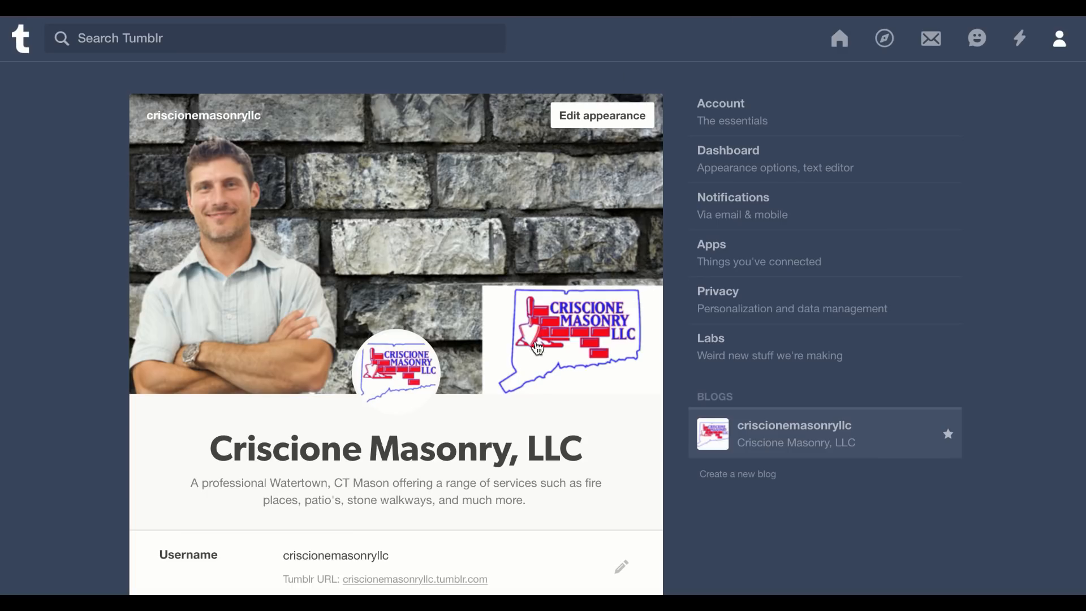
scroll(583, 360, "down", 3)
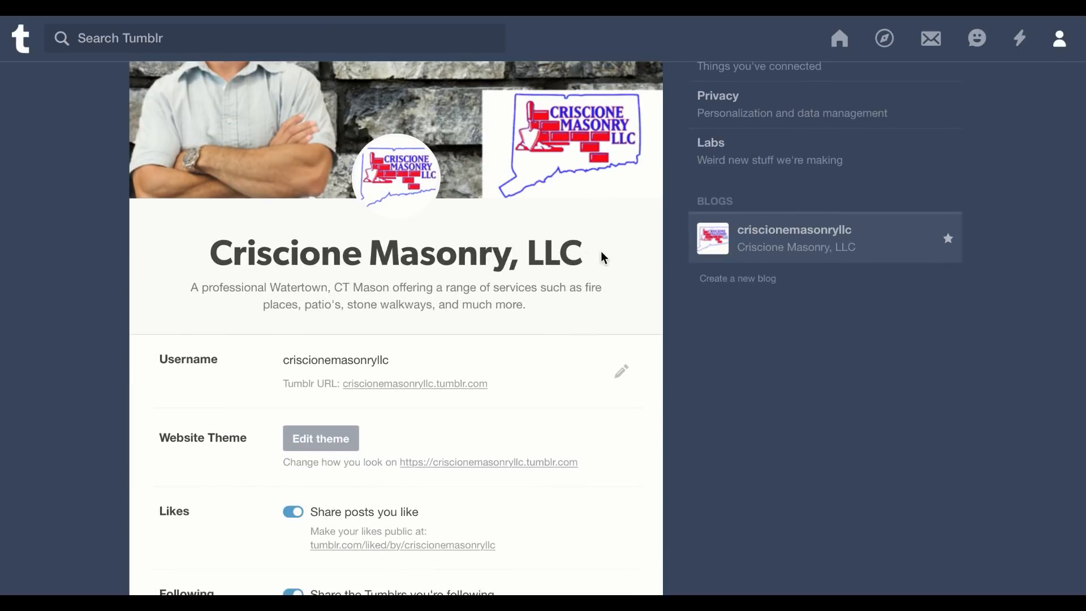
scroll(577, 251, "up", 3)
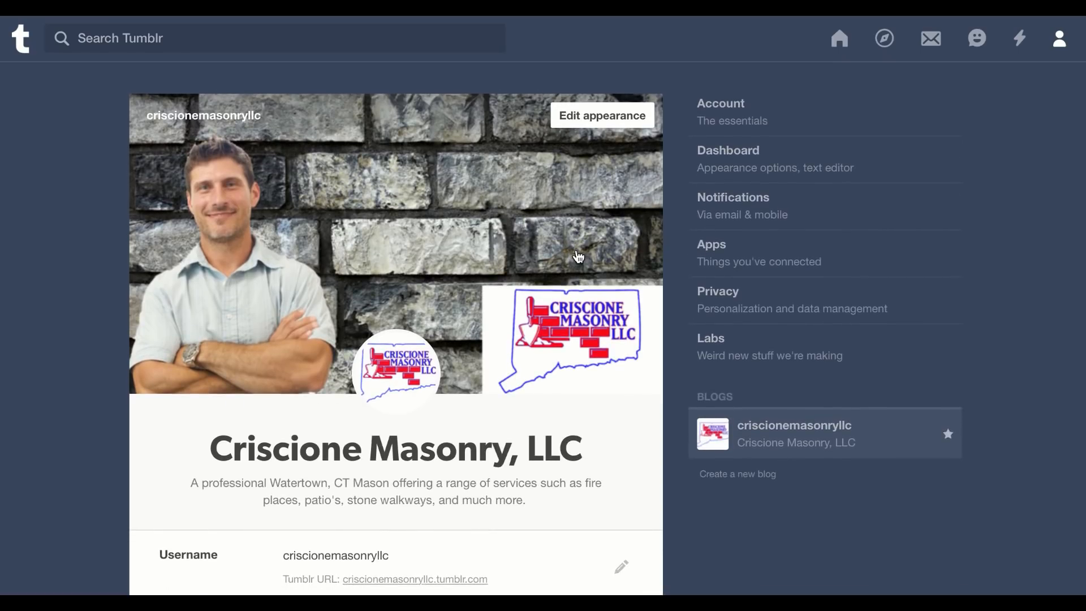
scroll(579, 258, "down", 15)
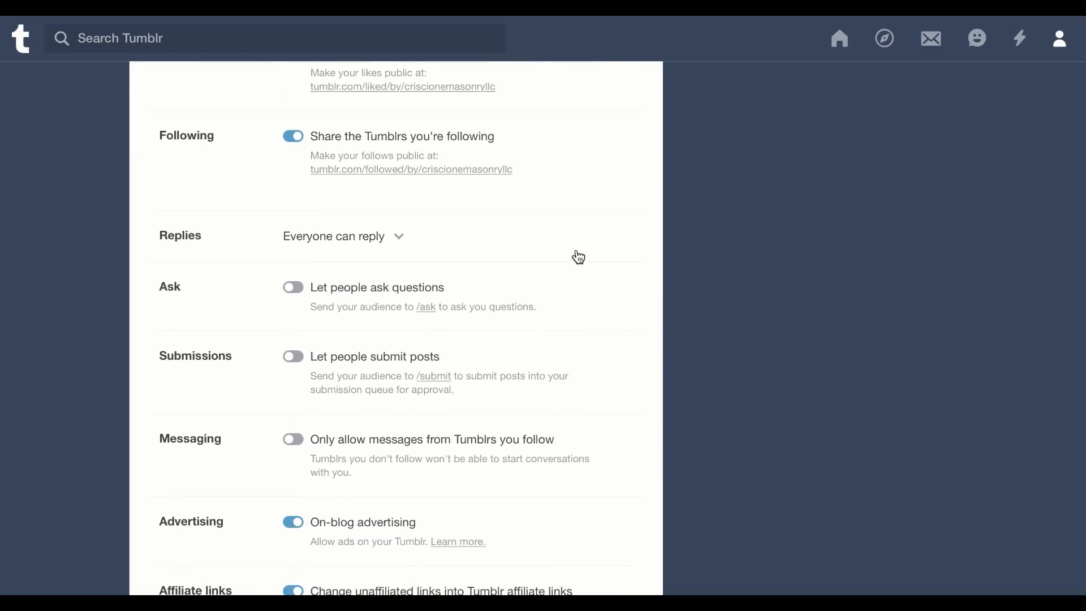
scroll(579, 257, "up", 15)
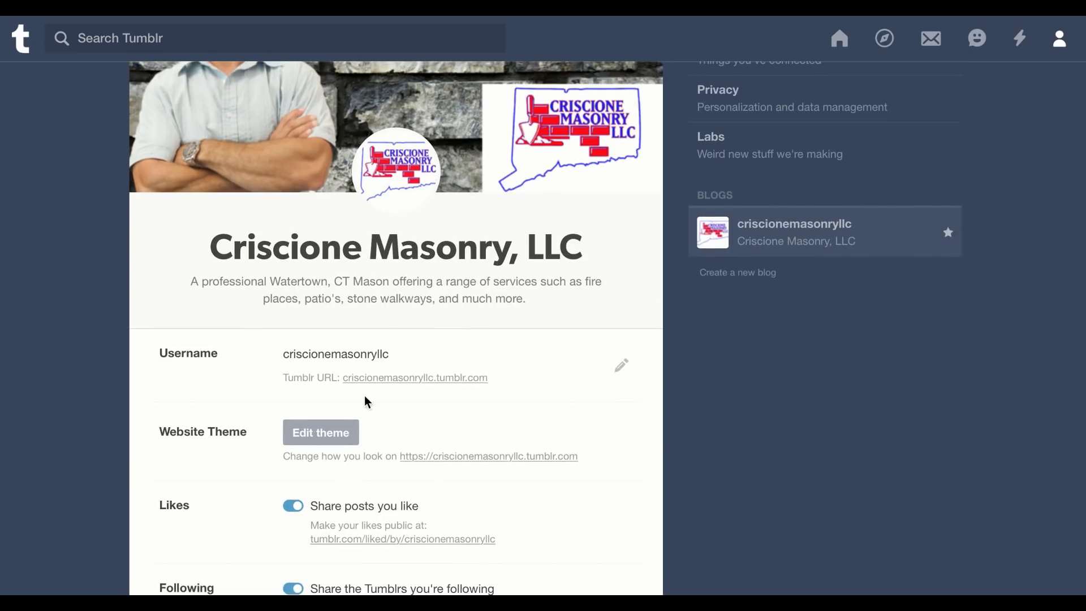
triple_click(504, 383)
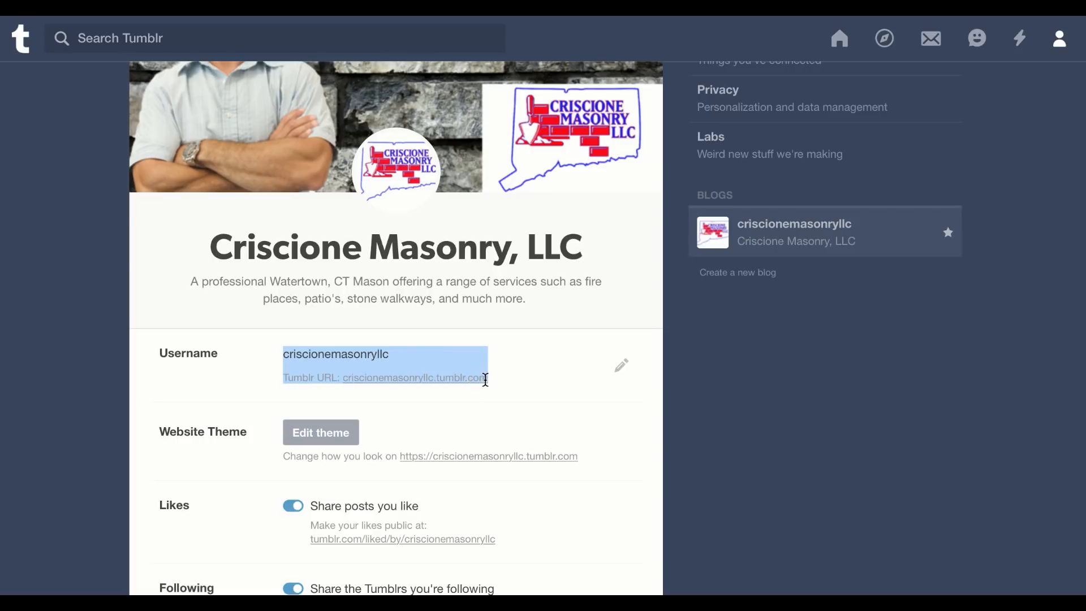
scroll(625, 323, "up", 3)
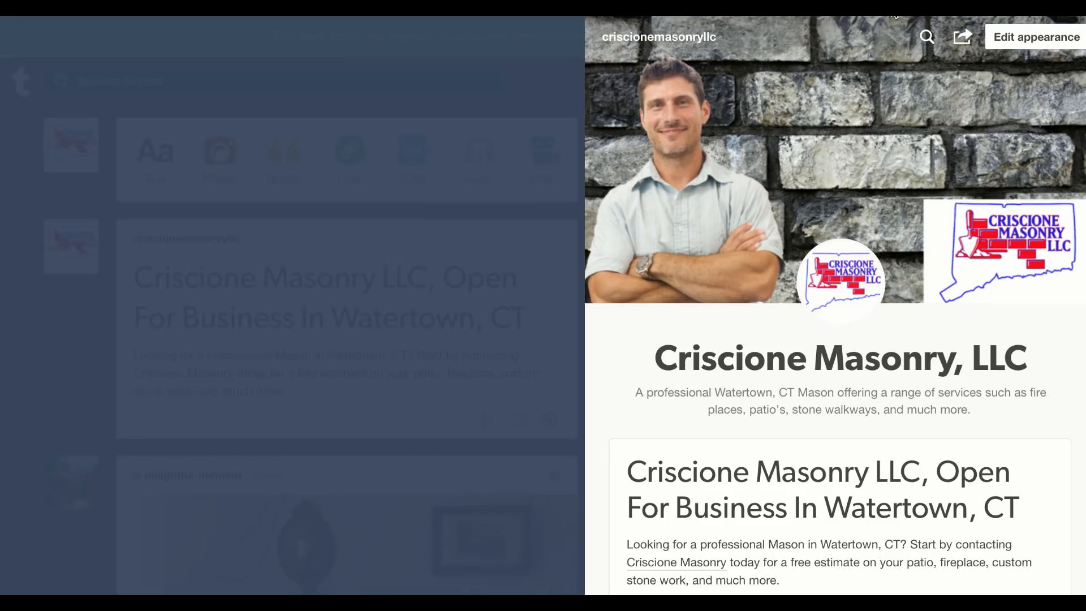
Preview the blog's 'Open For Business In Watertown, CT' post, briefly highlighting the word professional
scroll(875, 328, "down", 5)
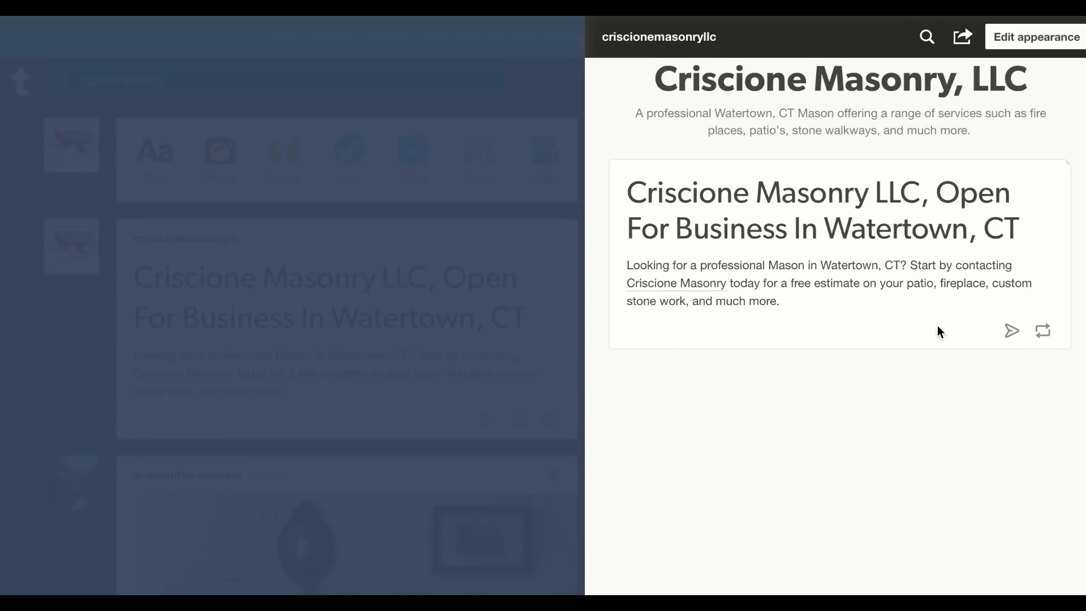
scroll(938, 331, "up", 2)
scroll(933, 341, "up", 1)
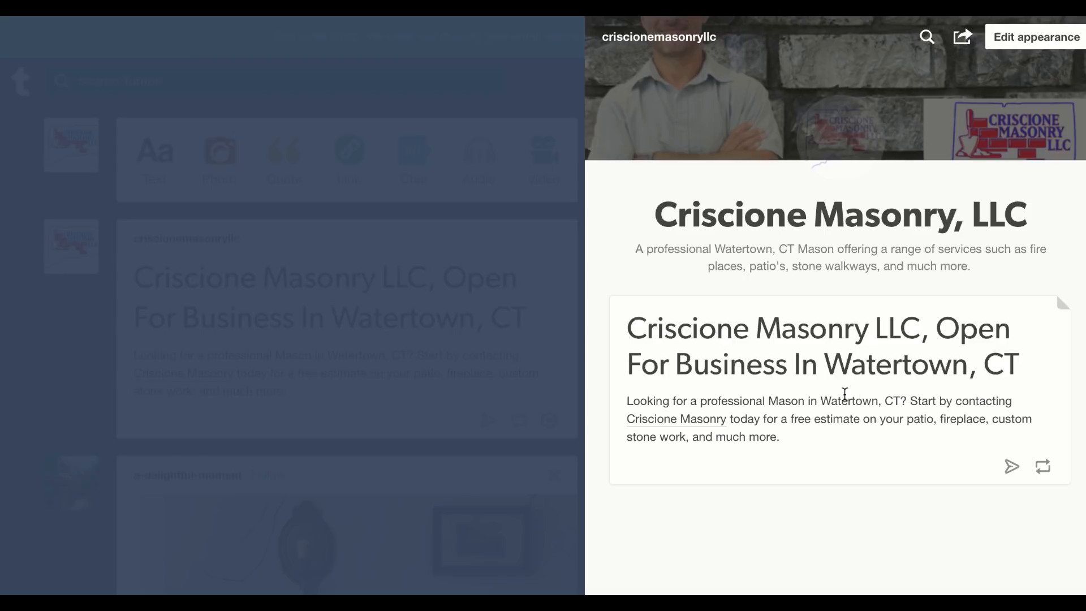
left_click_drag(703, 403, 766, 405)
left_click(781, 403)
right_click(875, 16)
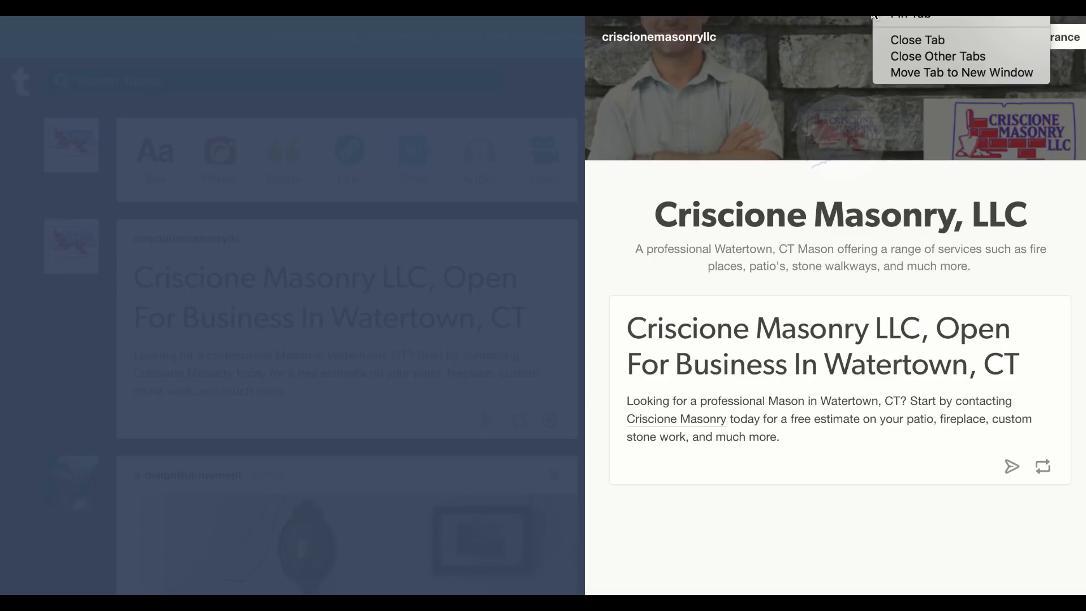
left_click(904, 18)
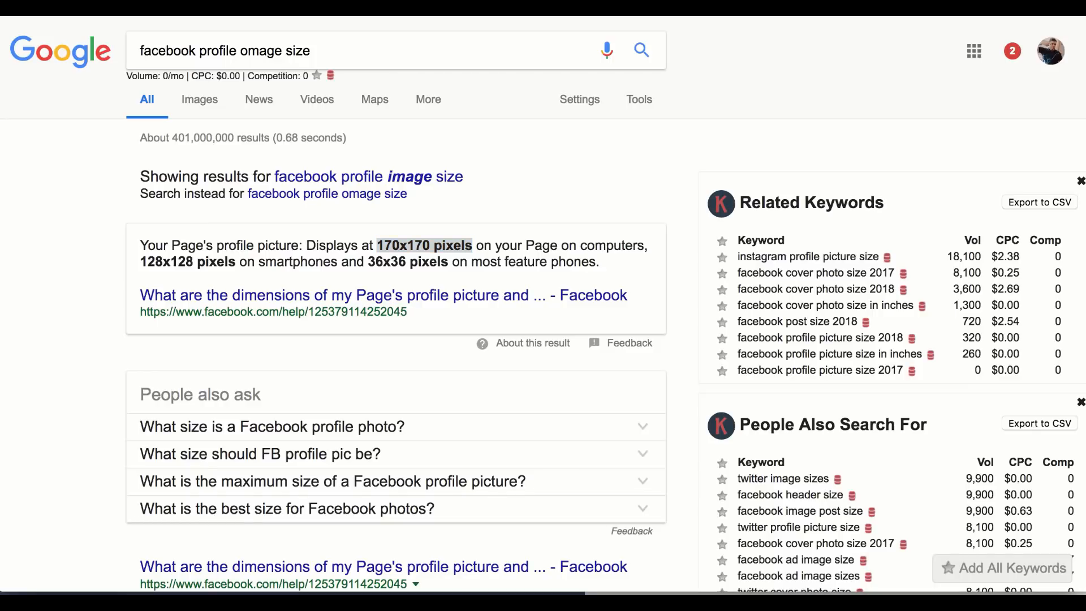
Go to web20ranker.com by typing 'web2' in the address bar and picking the suggestion
triple_click(471, 46)
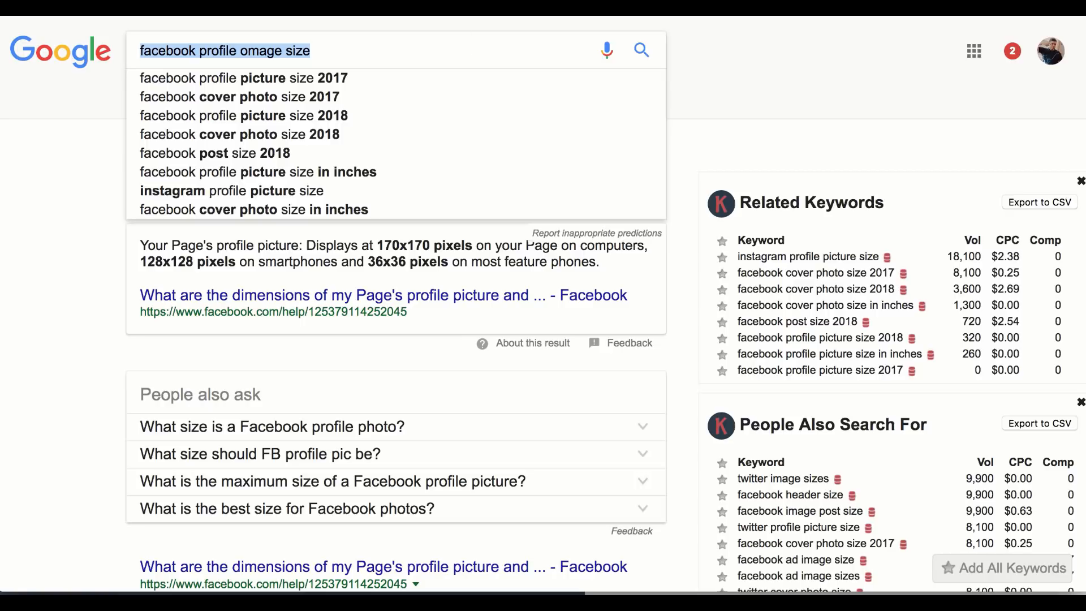
key("super+l")
type("web")
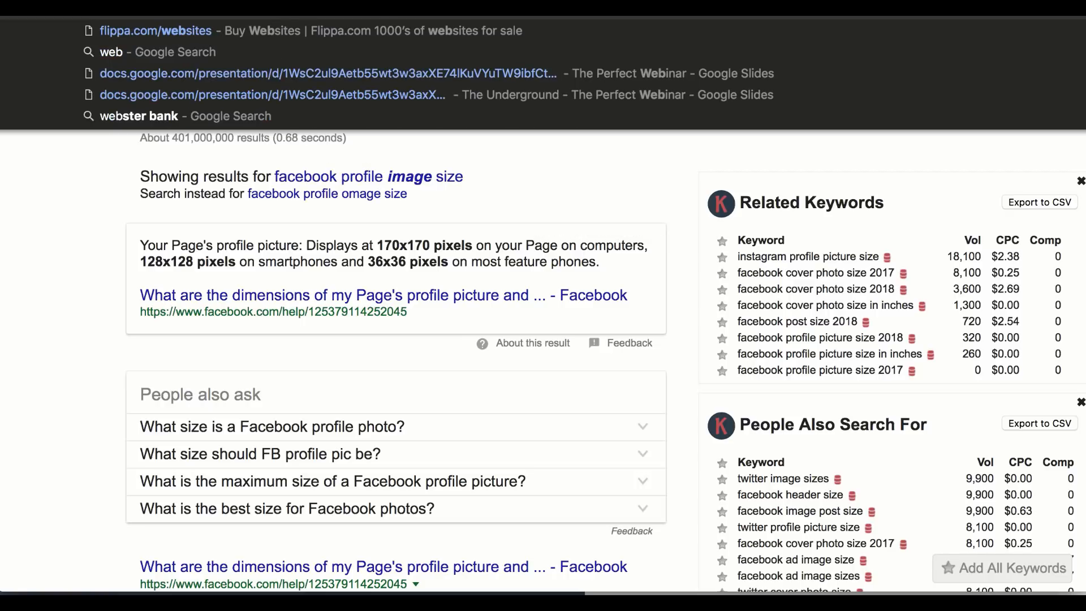
type("24")
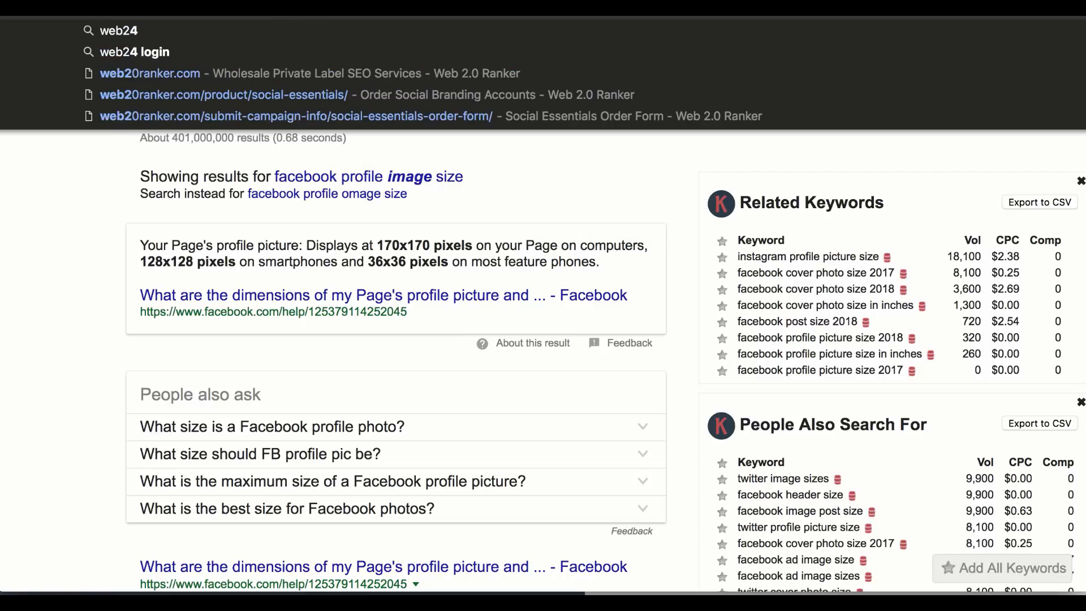
left_click(290, 72)
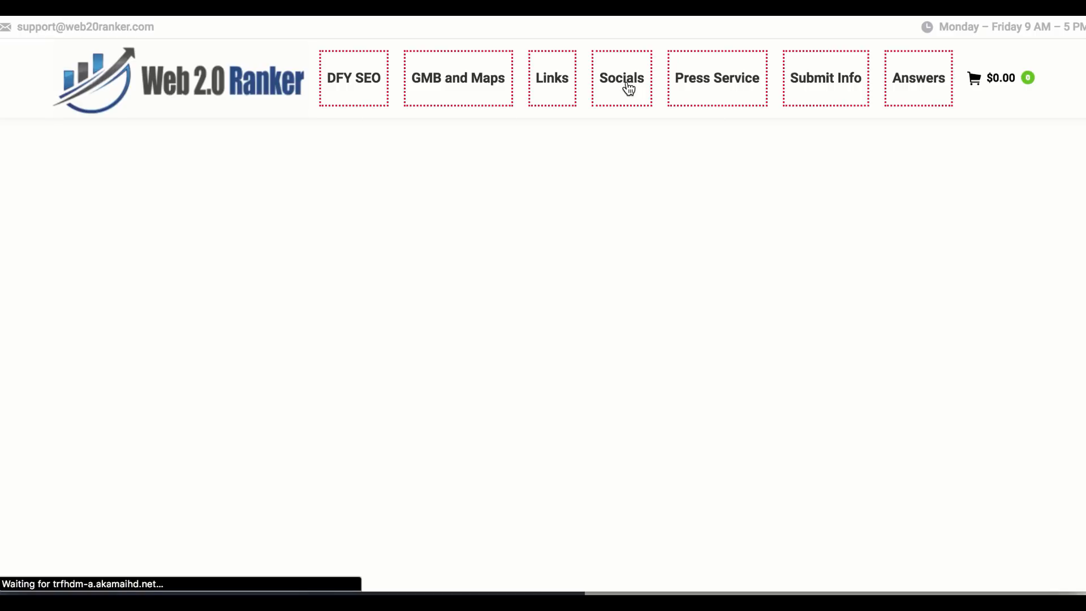
Open Web 2.0 Ranker's social accounts ordering page from the site menu
mouse_move(628, 88)
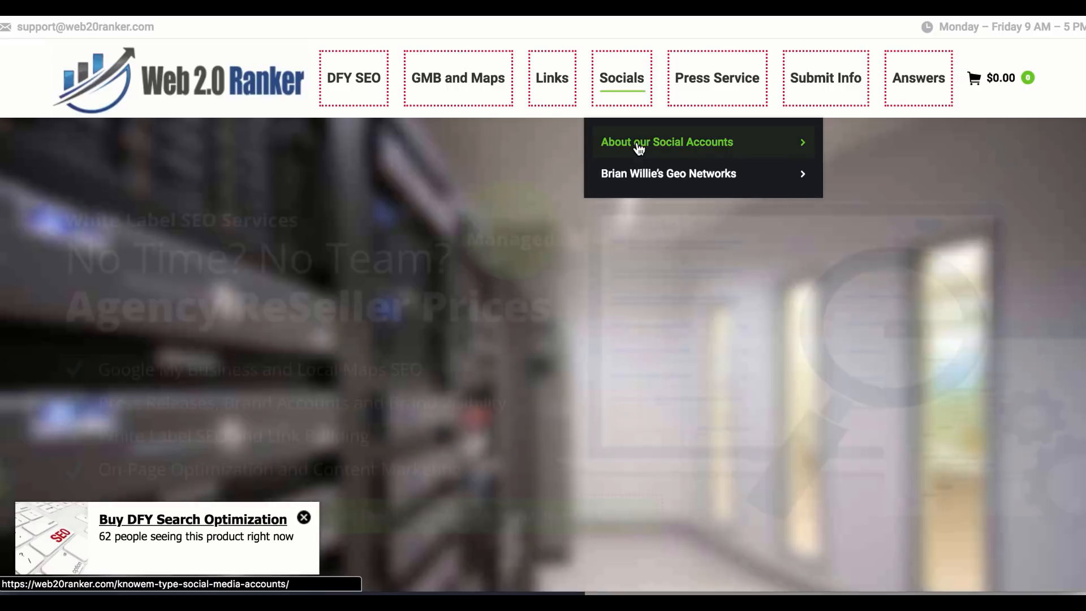
mouse_move(638, 148)
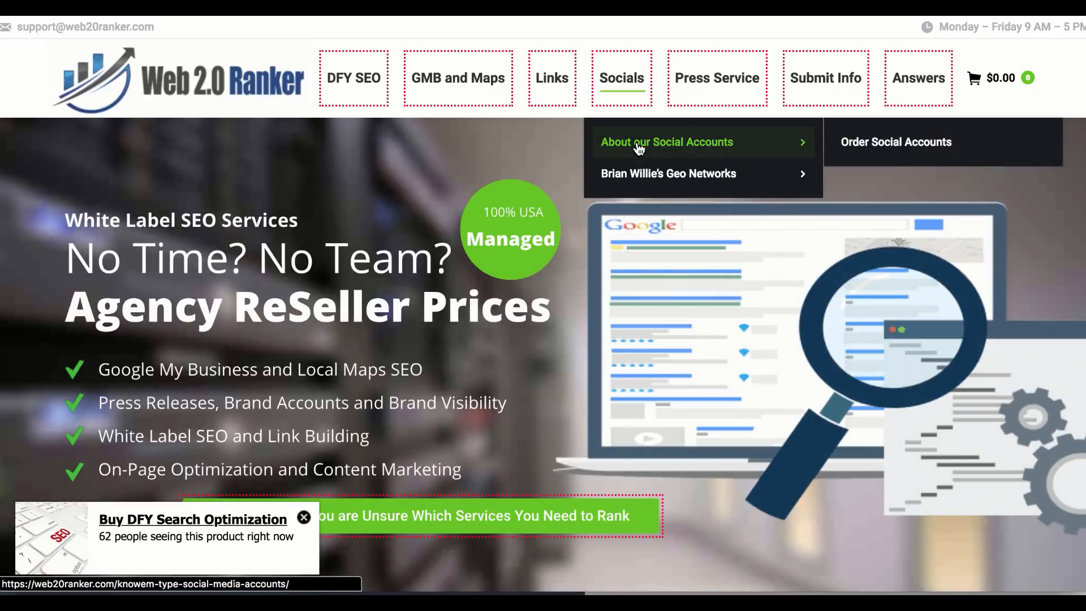
left_click(916, 154)
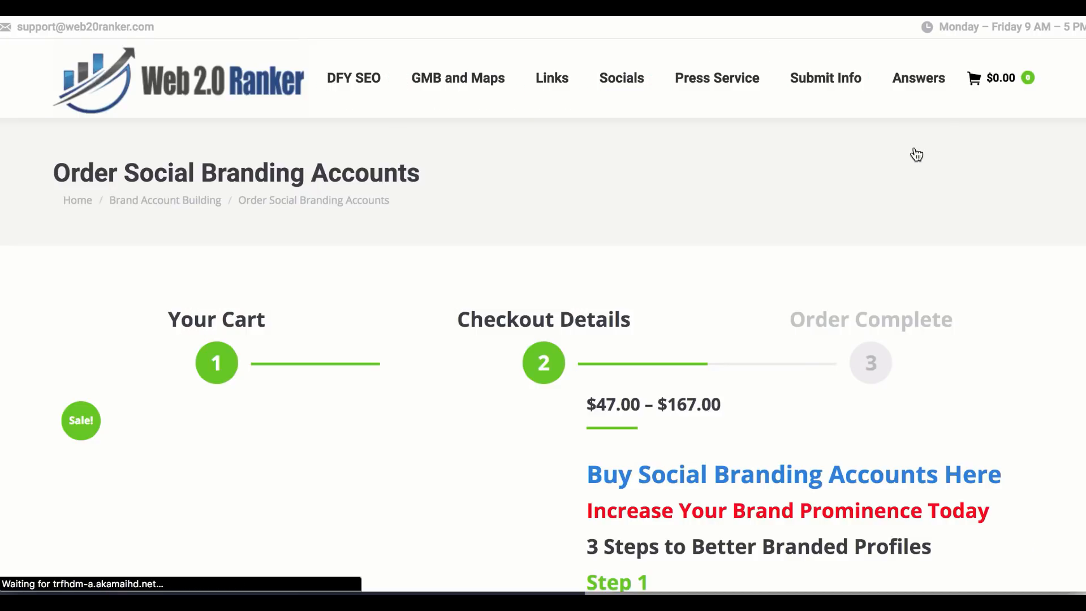
scroll(900, 306, "down", 10)
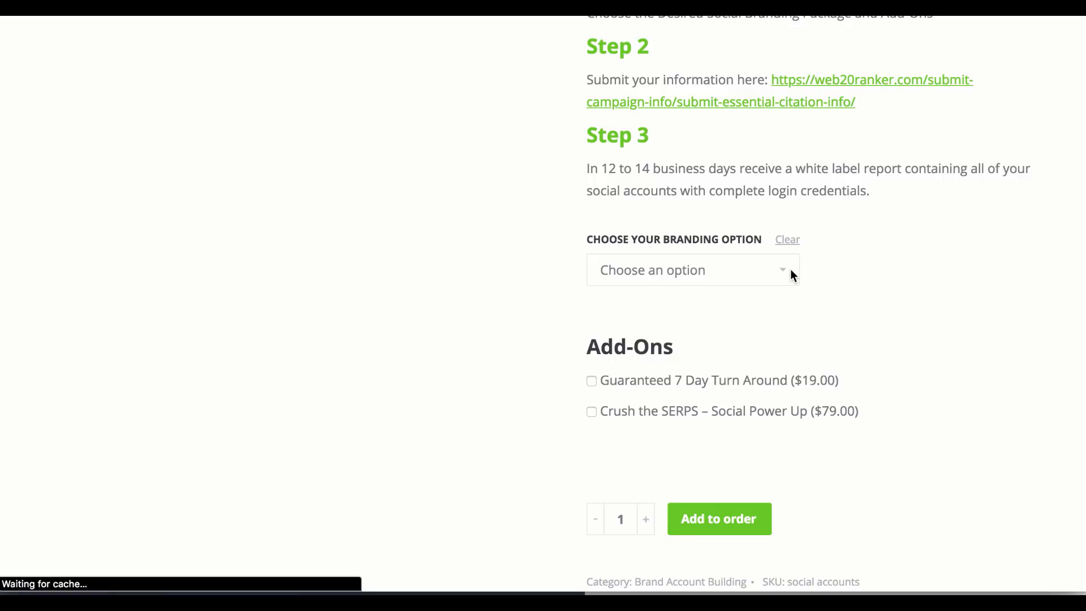
Choose the Social Fortress branding option, priced $97.00 instead of $129.00
left_click(786, 272)
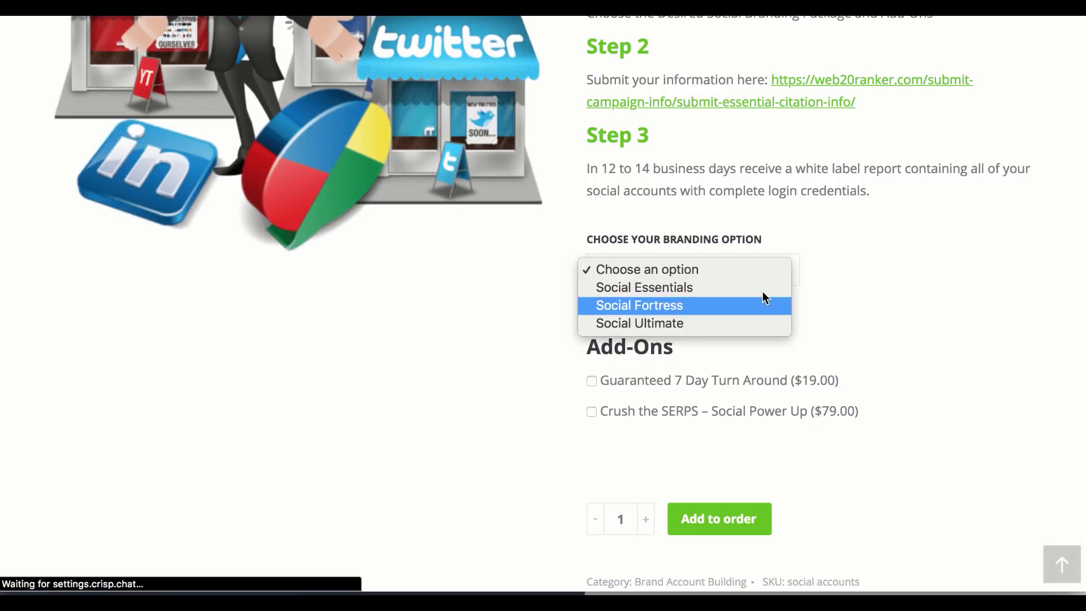
left_click(742, 310)
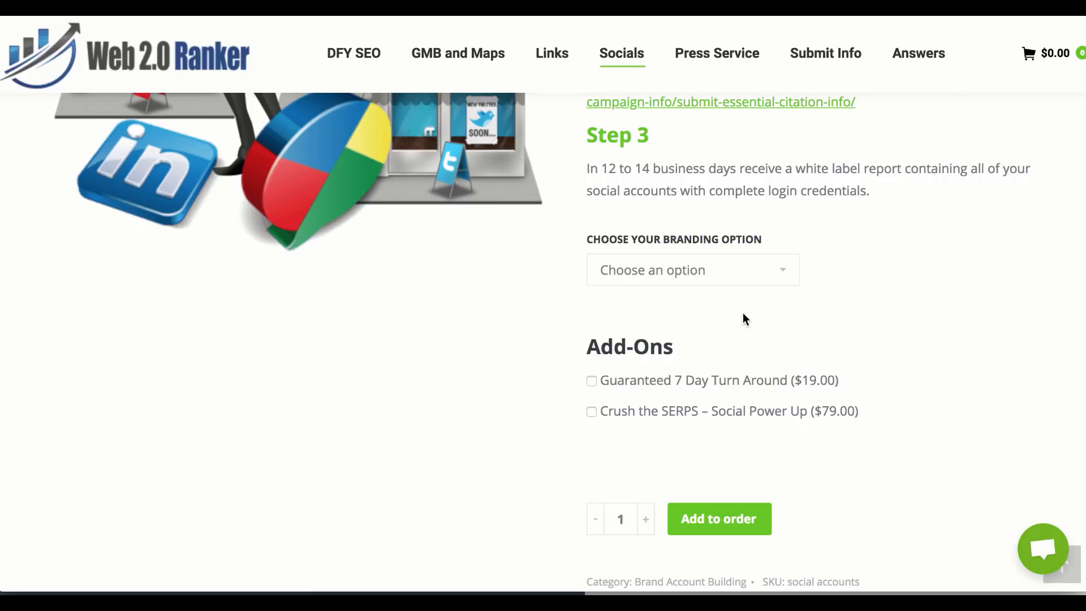
left_click_drag(710, 332, 646, 332)
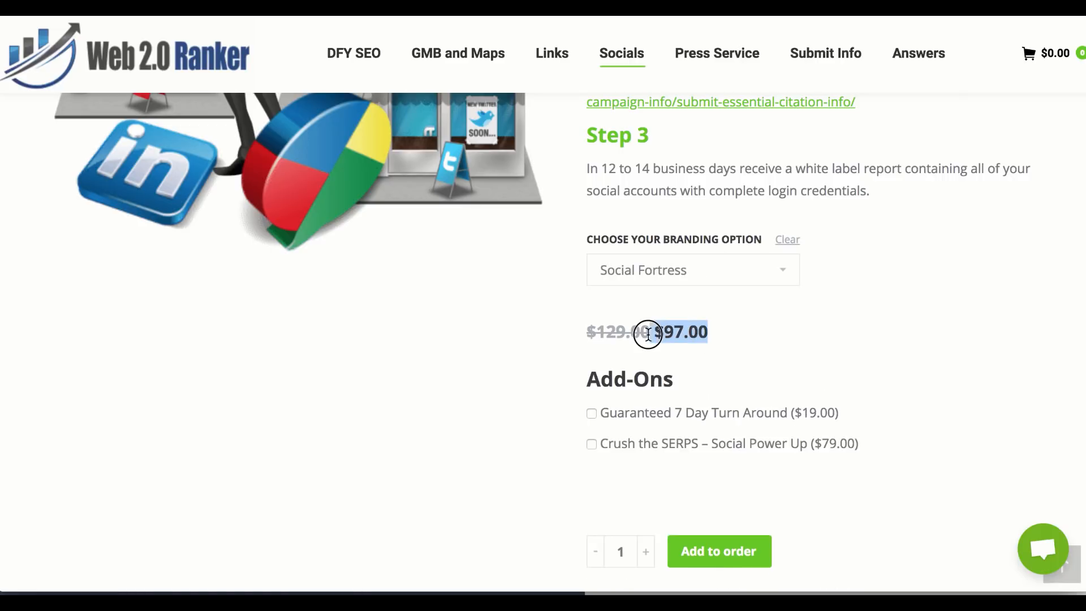
scroll(771, 325, "up", 1)
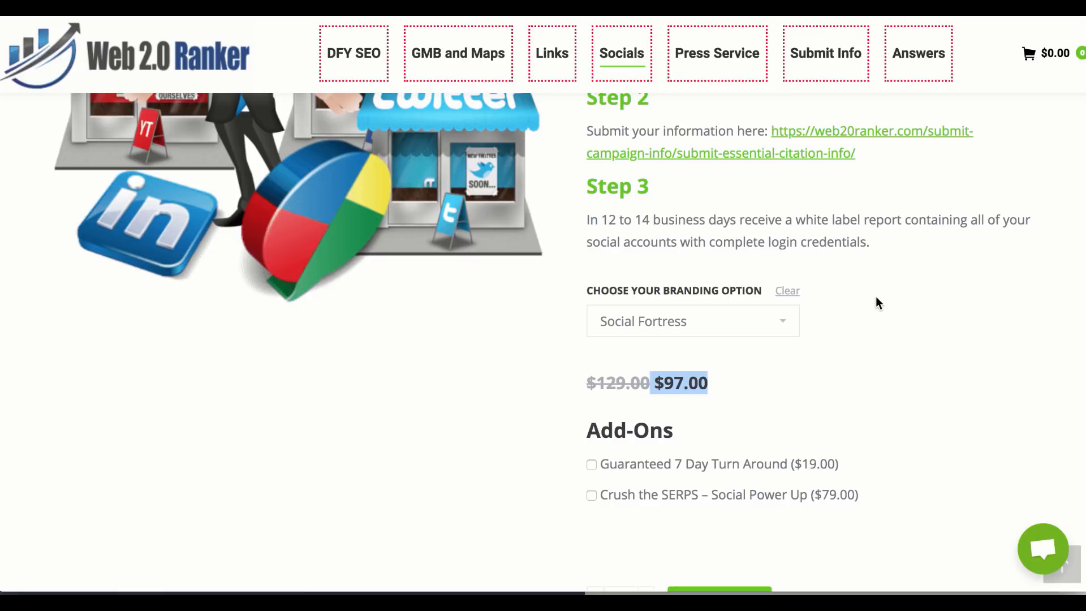
scroll(876, 302, "up", 1)
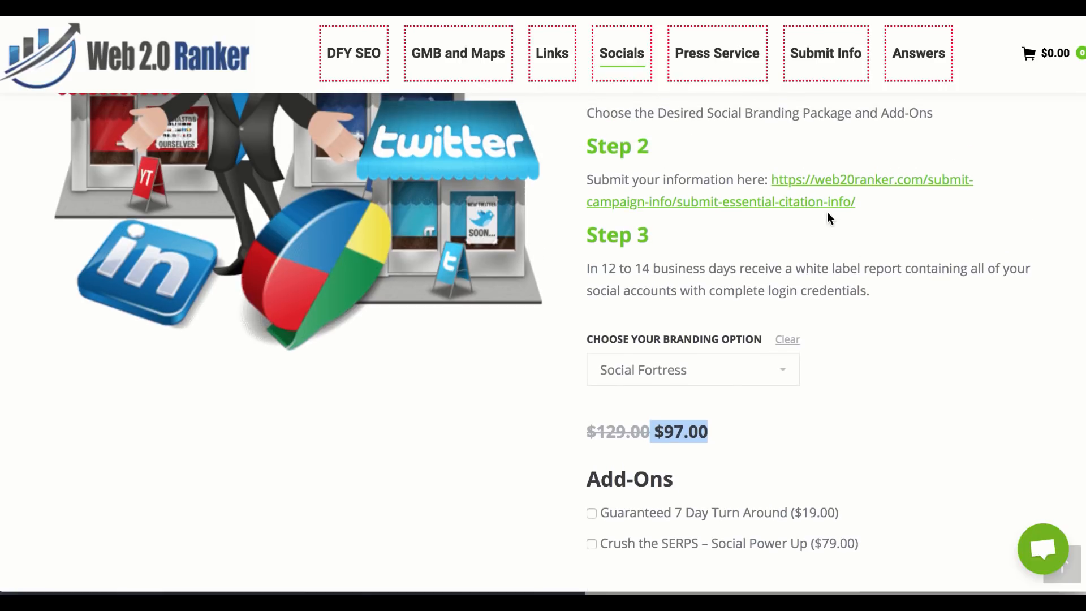
scroll(827, 215, "up", 1)
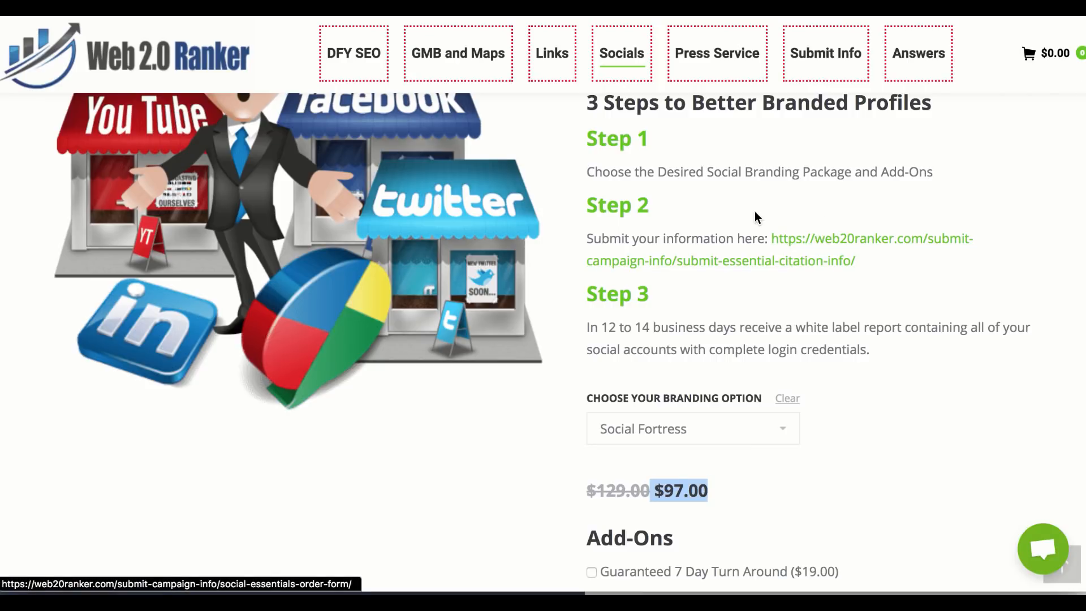
scroll(754, 212, "up", 8)
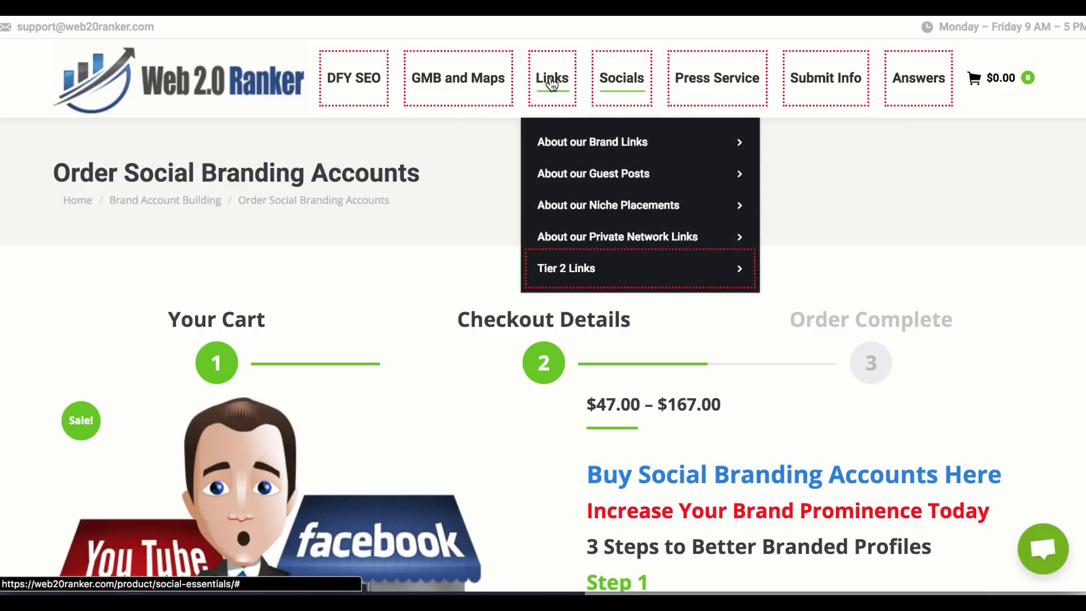
Bring the Word SOCIAL SIGNALS notes back in front of the Web 2.0 Ranker page
mouse_move(488, 86)
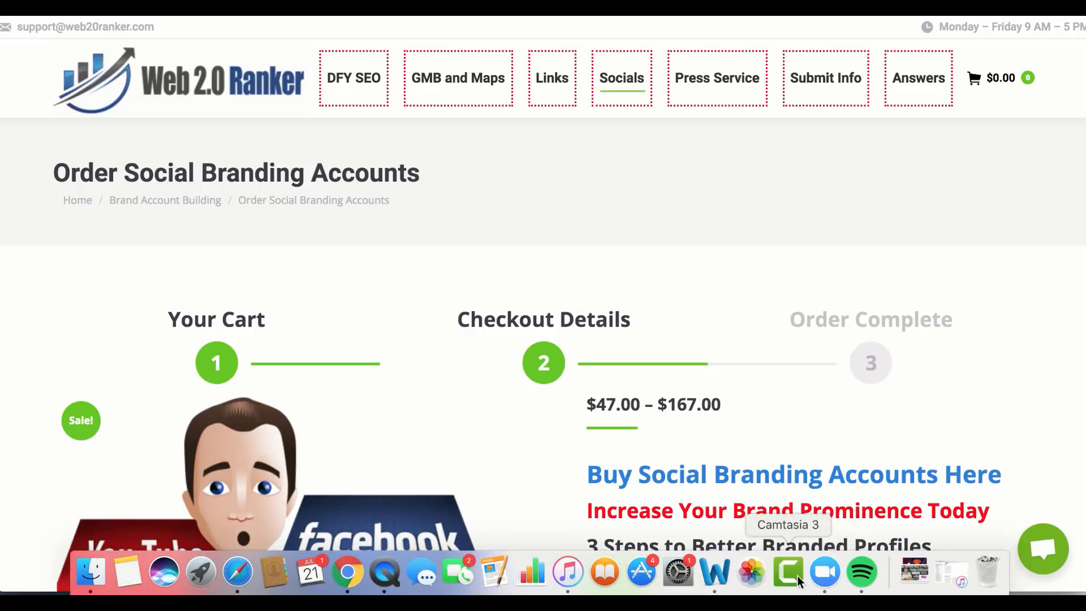
left_click(720, 578)
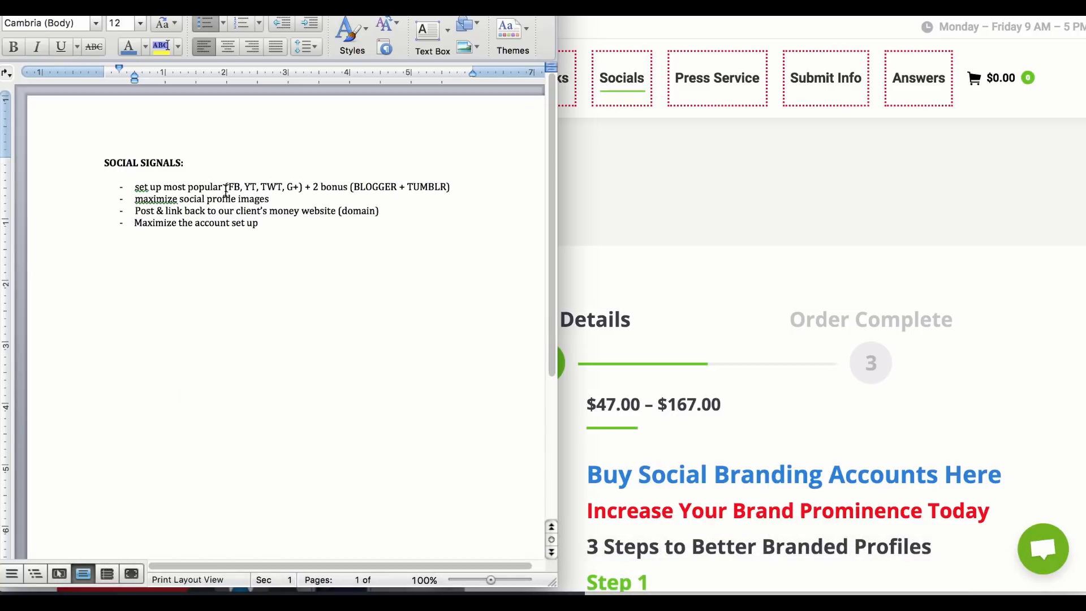
Add a bold 'SOCIAL ACTIVITY:' heading below the last SOCIAL SIGNALS bullet
left_click(288, 227)
key("Return")
key("Return")
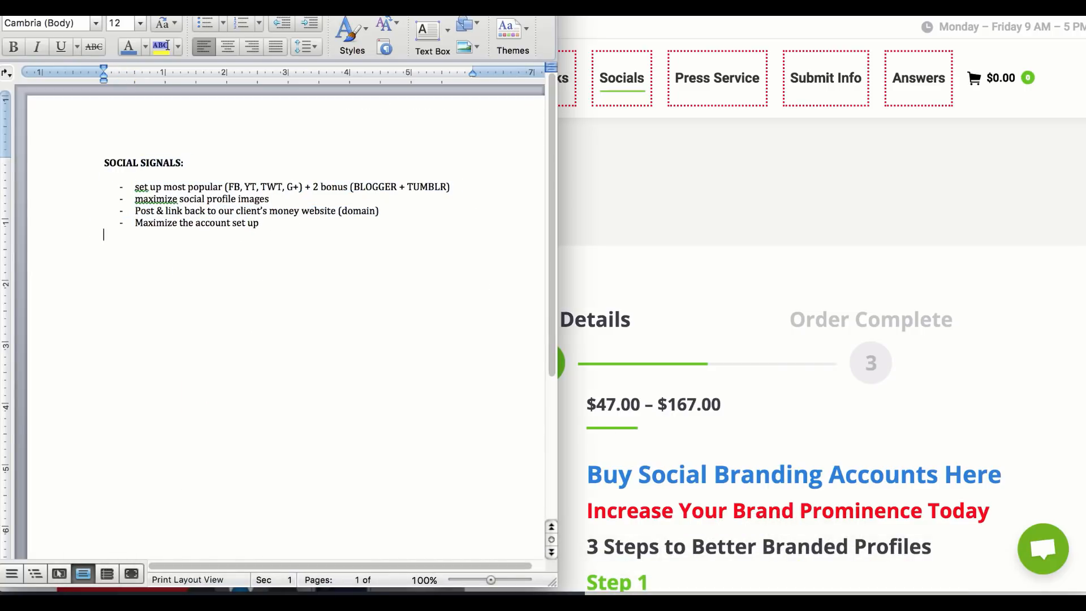
key("super+b")
type("Social")
key("BackSpace")
key("BackSpace")
key("BackSpace")
key("BackSpace")
key("BackSpace")
type("OCIAL")
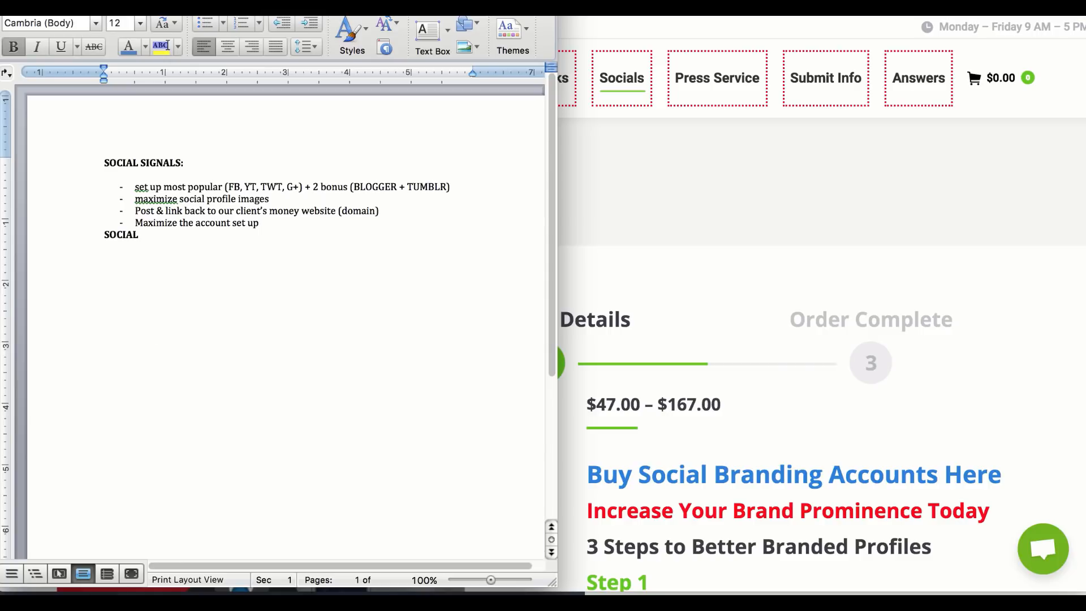
type(" ACTIVIT:")
key("BackSpace")
type("Y:")
Insert a spacer line and type '- Liking, sharing, reposting our content' under the heading
left_click(270, 221)
key("Return")
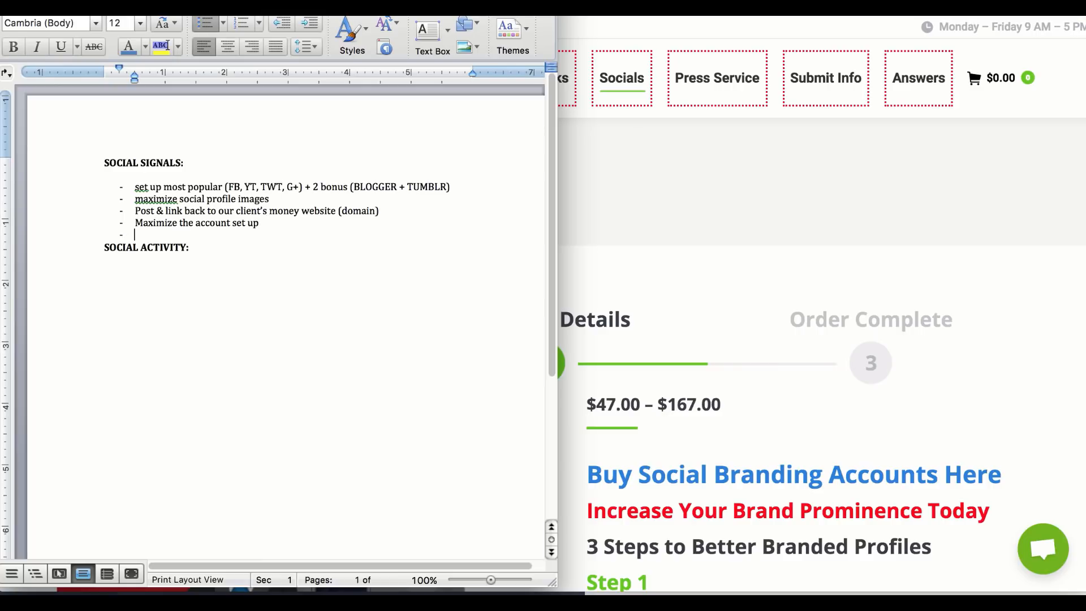
key("BackSpace")
left_click(204, 278)
type("-")
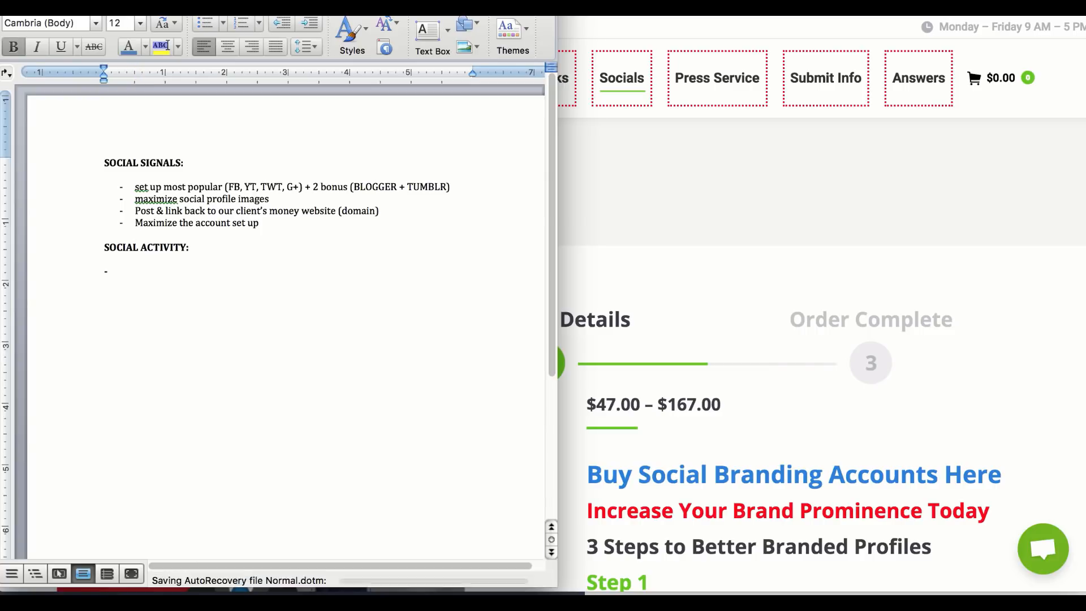
type(" Likin")
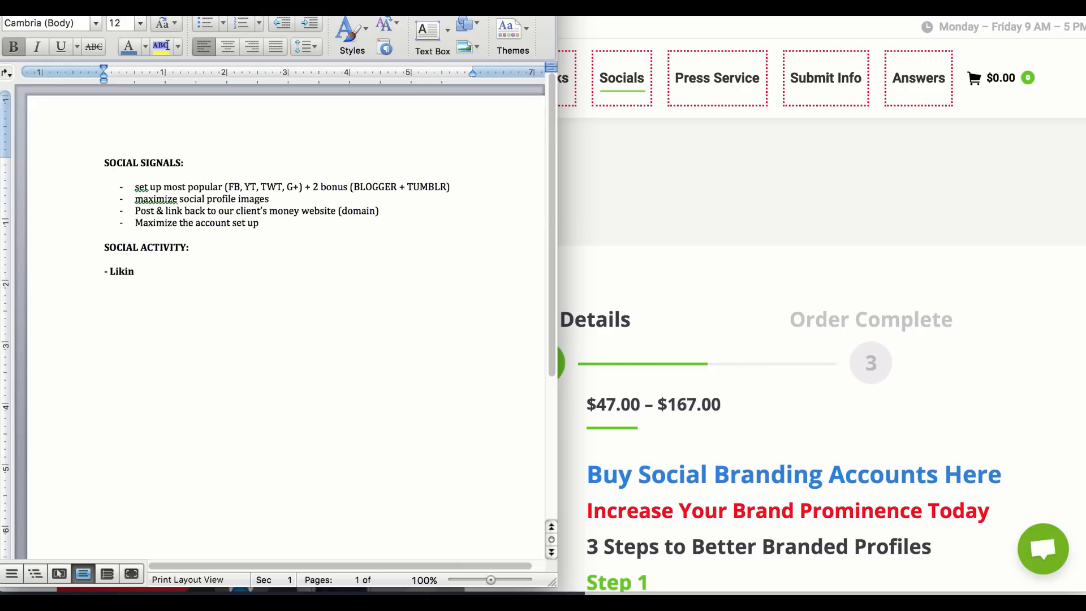
type("g, sharing, reposting our content")
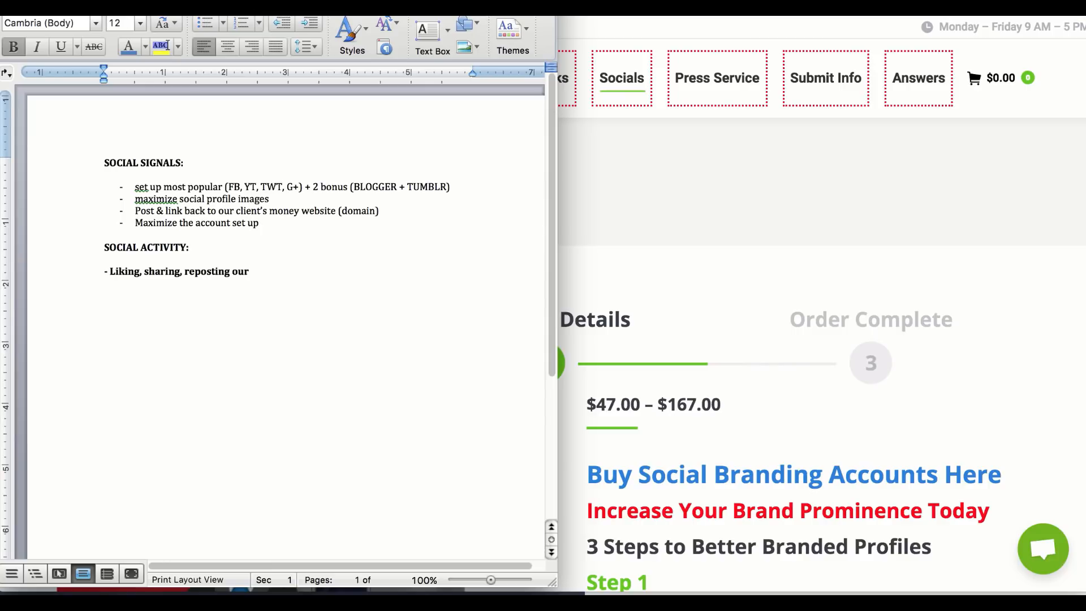
Unbold the liking line, add '1000 social shares in one day (SPAM)', then open SocialAdr in the browser
triple_click(190, 275)
key("super+b")
left_click(226, 264)
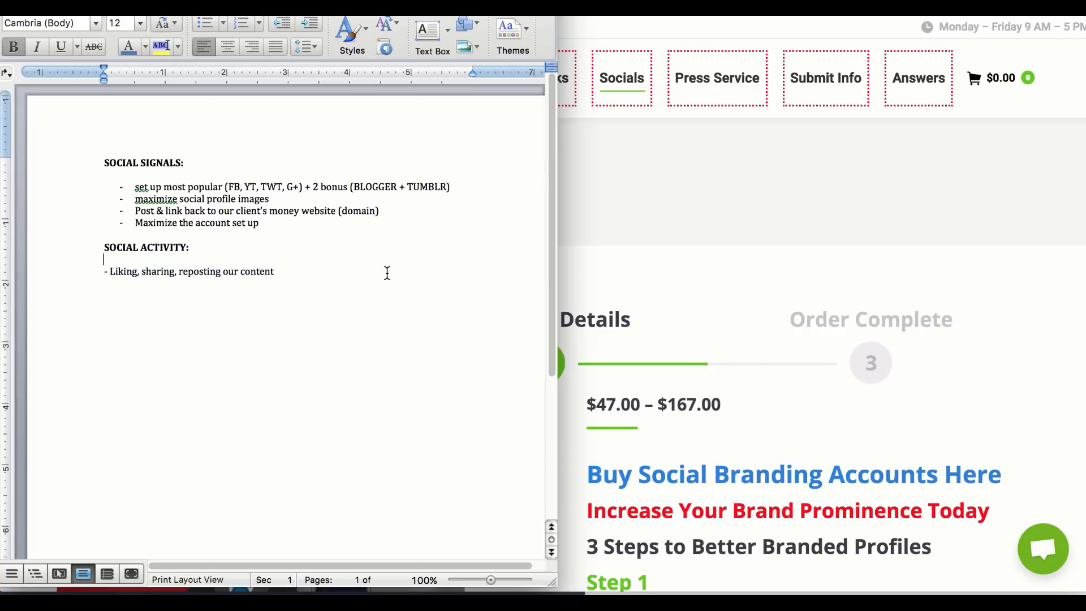
left_click(286, 274)
key("Return")
key("Return")
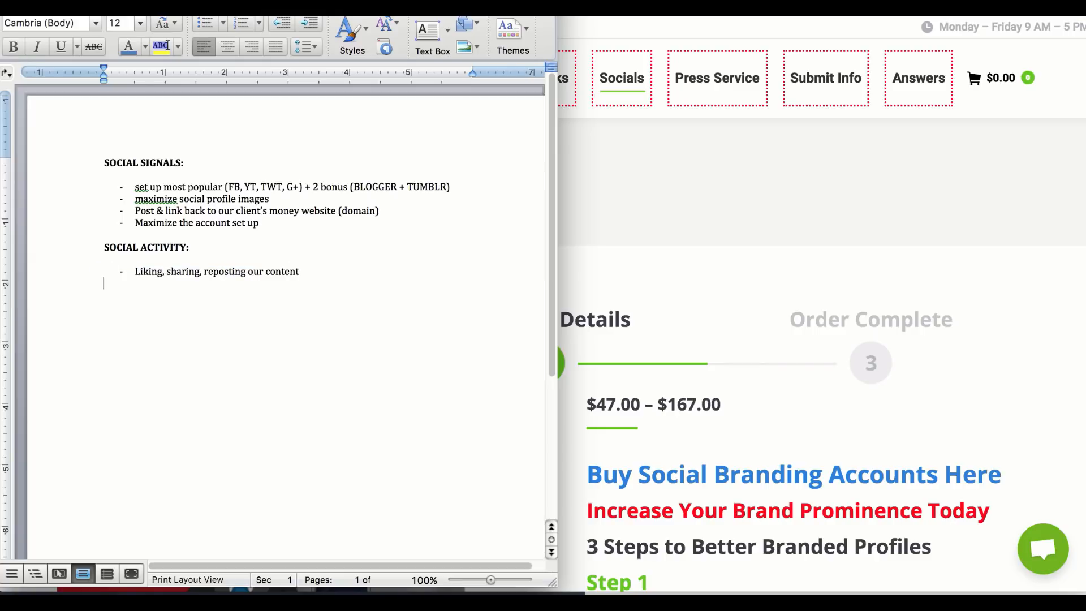
type("1000 social shares in one day (SPAM)")
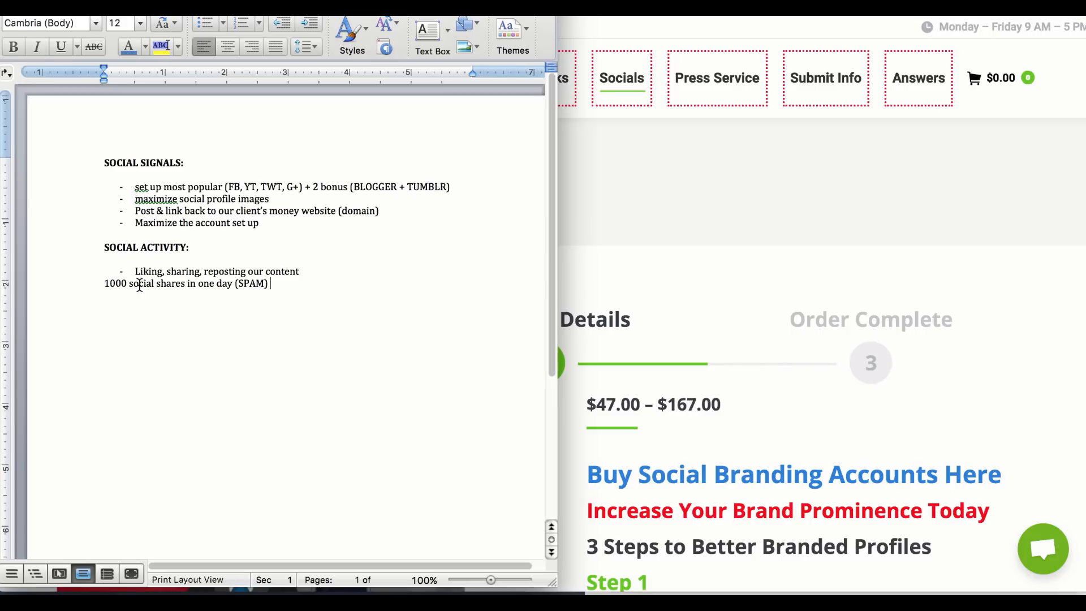
left_click_drag(129, 283, 103, 286)
left_click(241, 573)
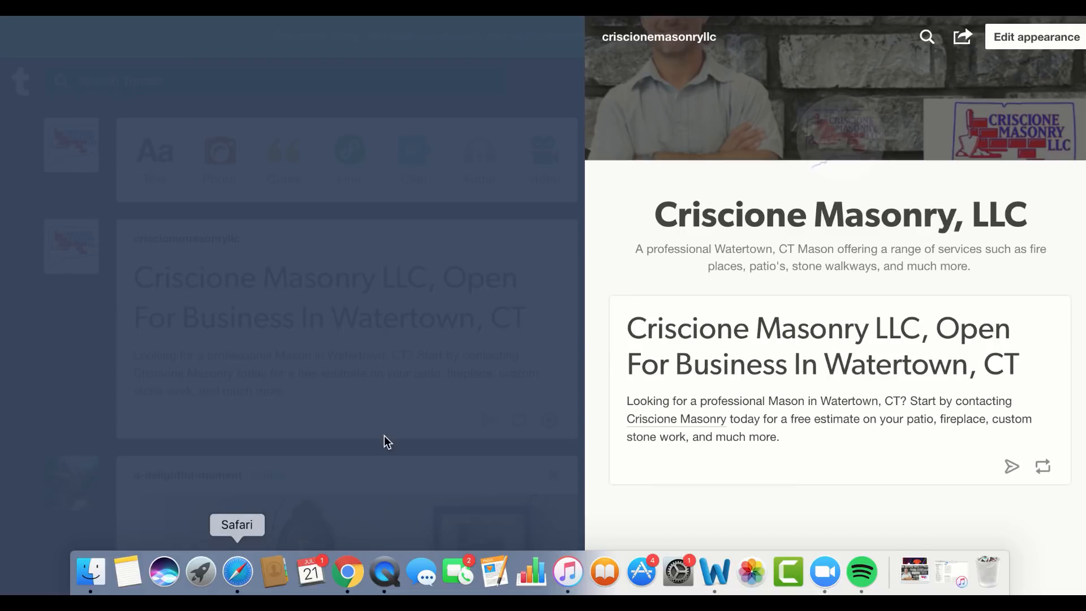
left_click(990, 15)
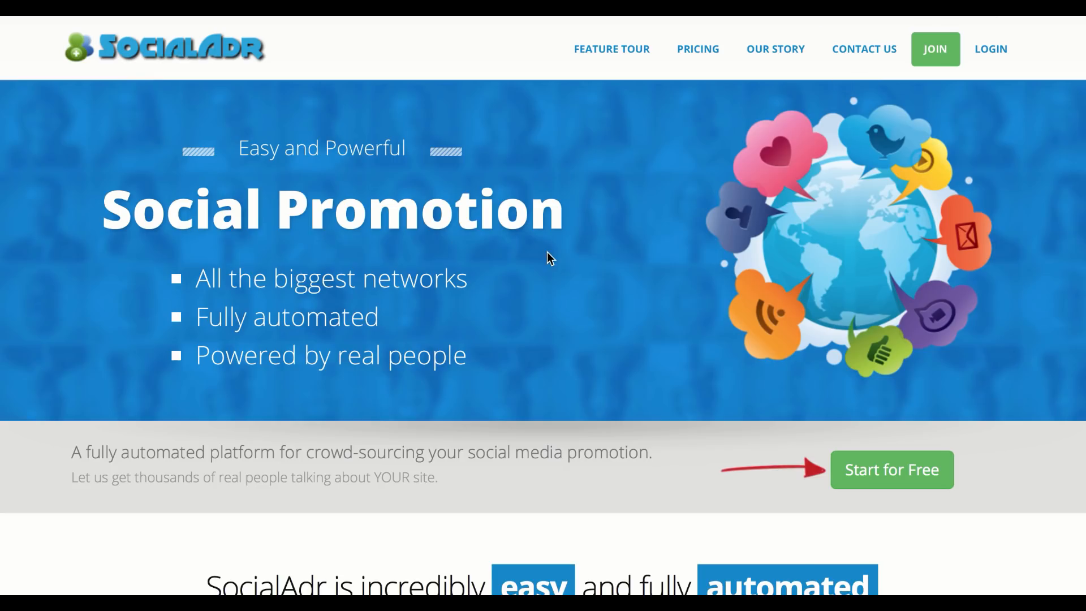
scroll(548, 252, "down", 5)
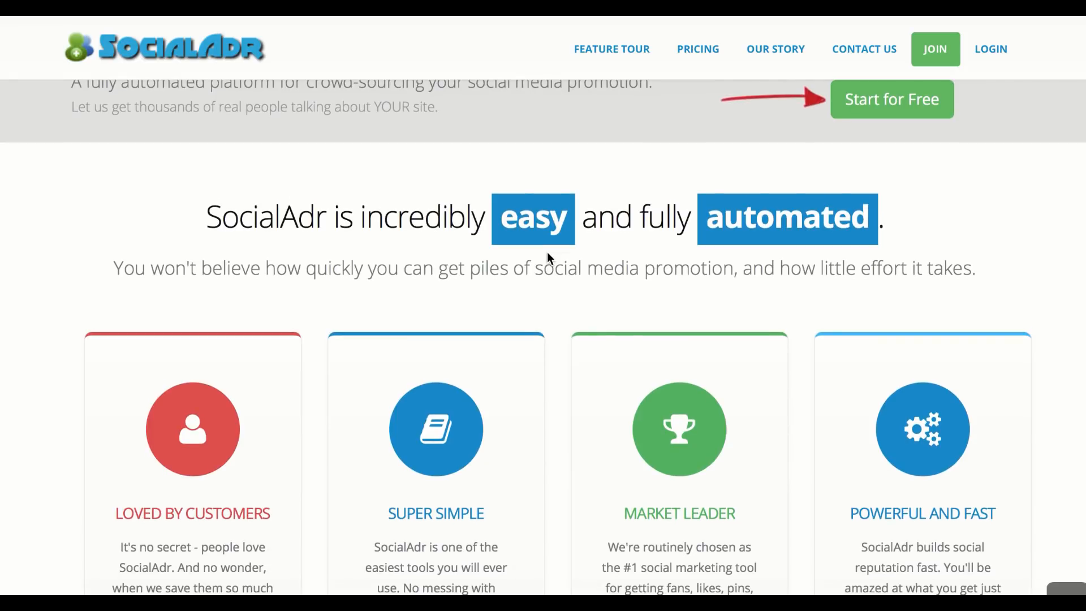
scroll(547, 252, "up", 6)
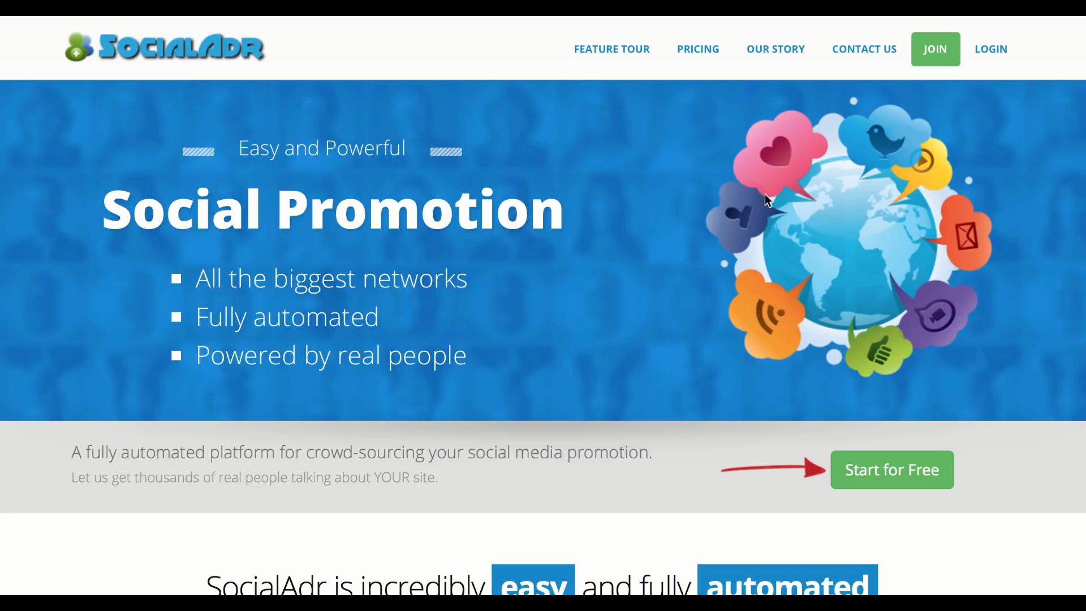
scroll(605, 314, "down", 15)
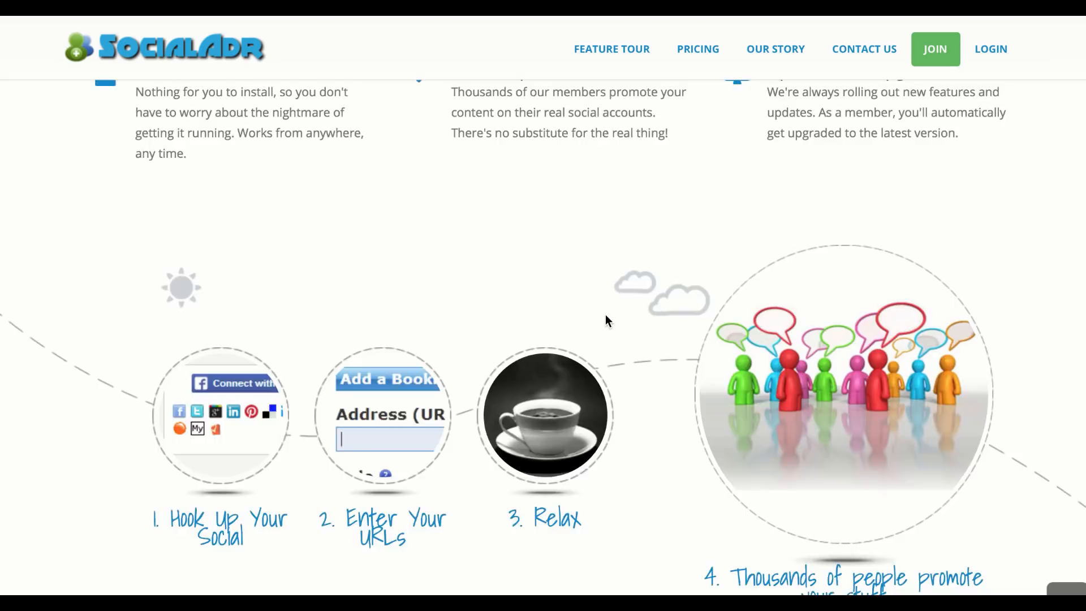
scroll(605, 314, "up", 3)
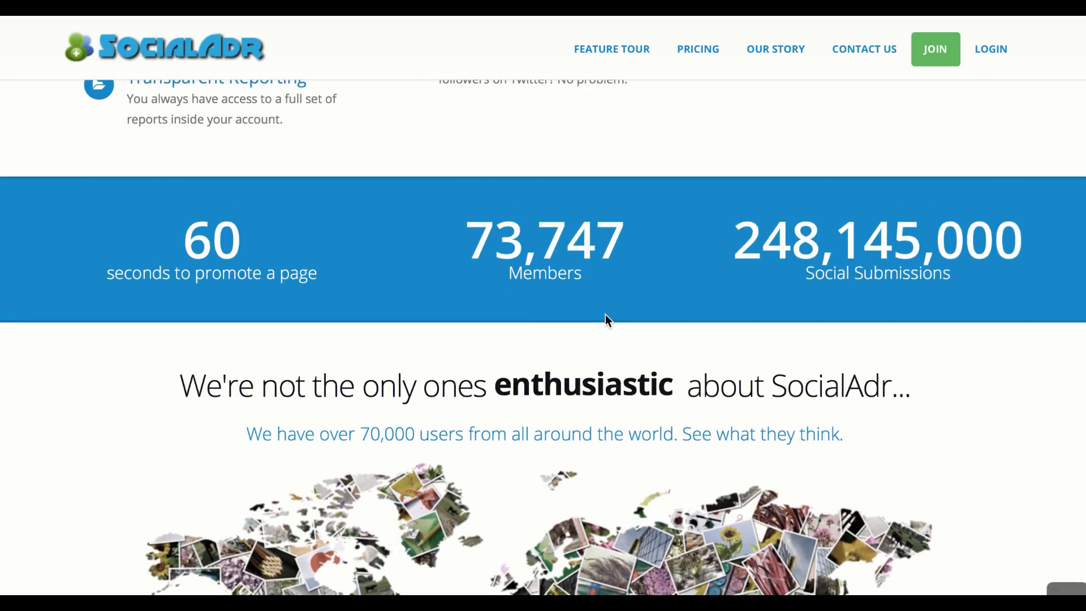
scroll(605, 315, "up", 5)
scroll(605, 316, "up", 2)
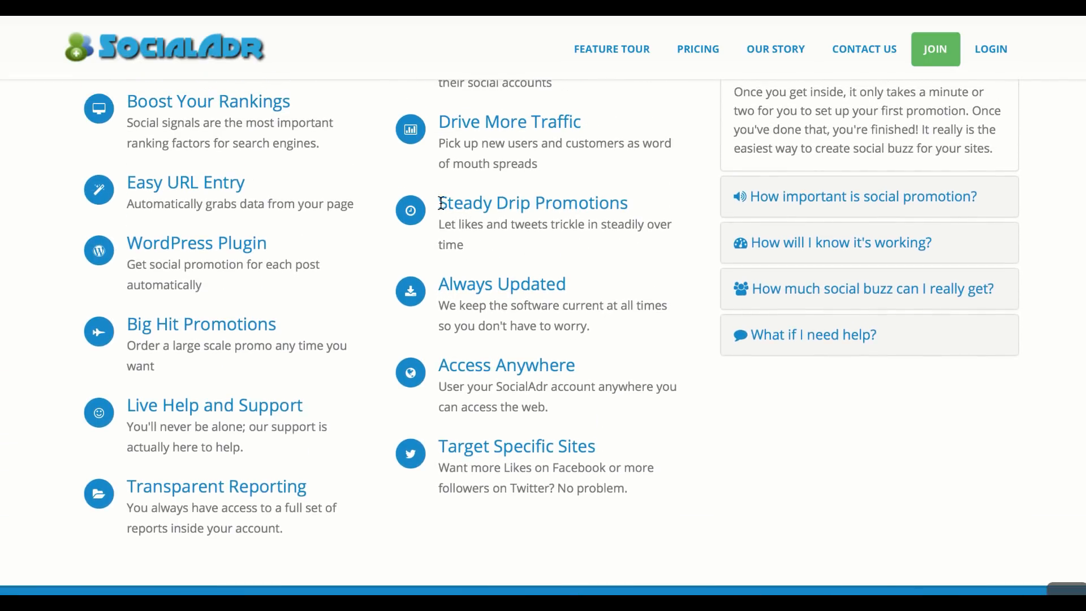
left_click_drag(445, 204, 496, 238)
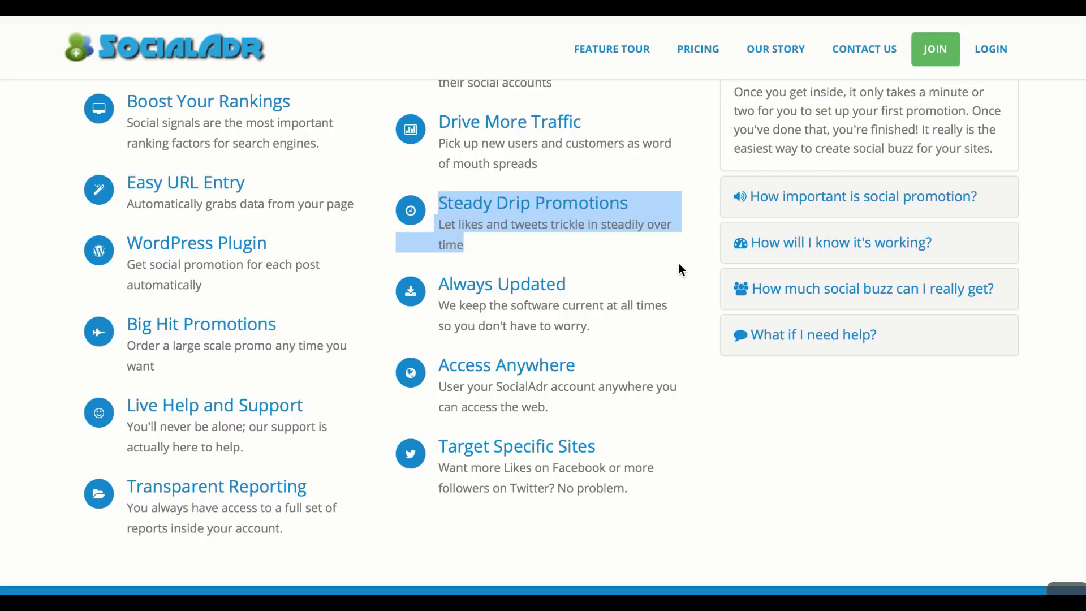
scroll(683, 263, "up", 10)
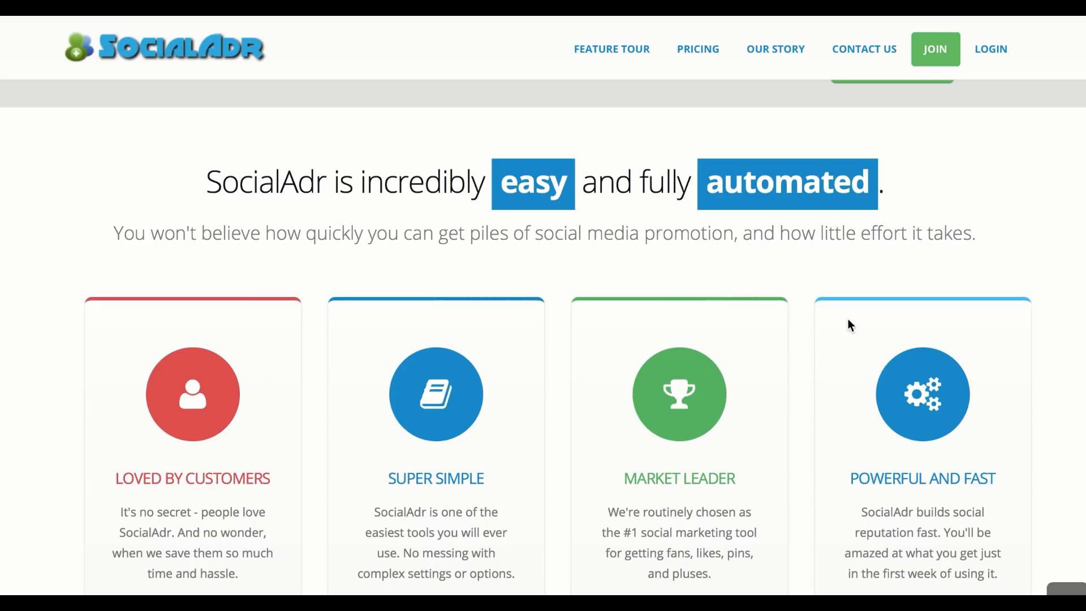
scroll(848, 325, "up", 5)
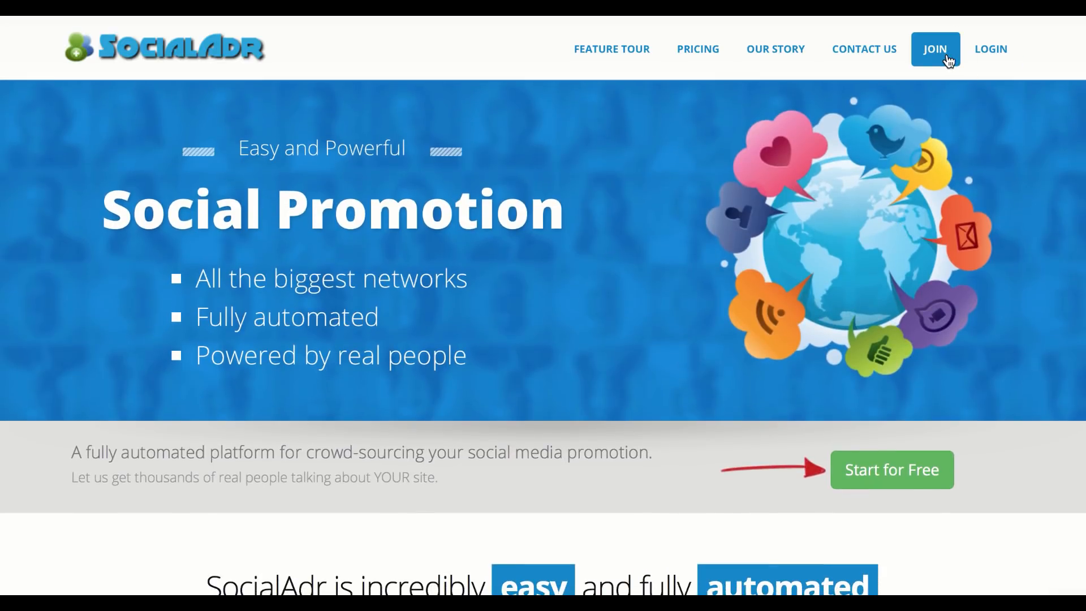
Open the SocialAdr Join form and type the owner's full name into the Name field
left_click(939, 51)
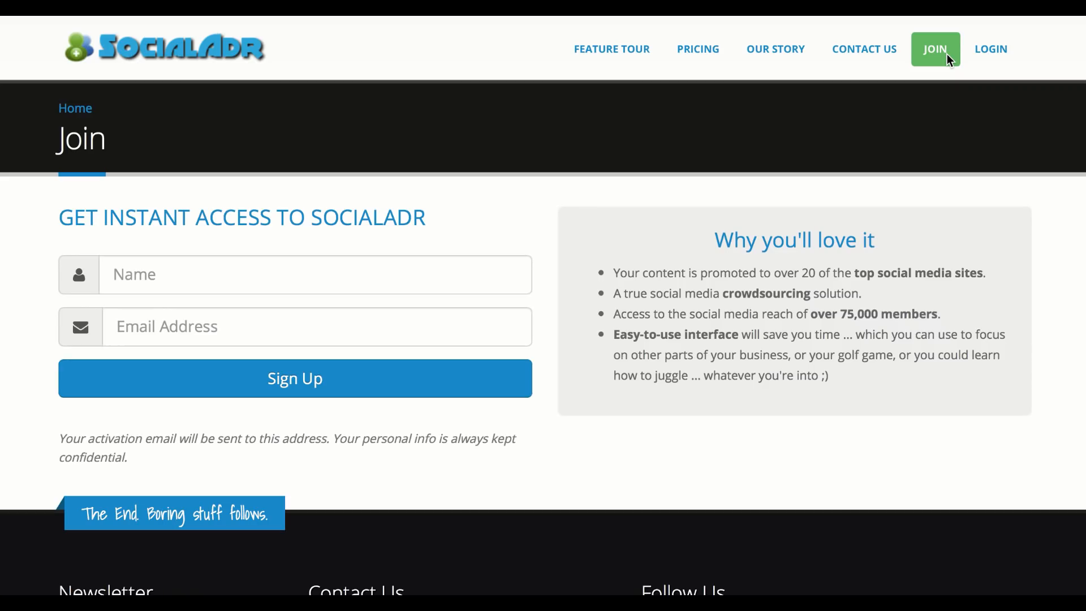
left_click(371, 267)
type("Ruchard")
key("ctrl+a")
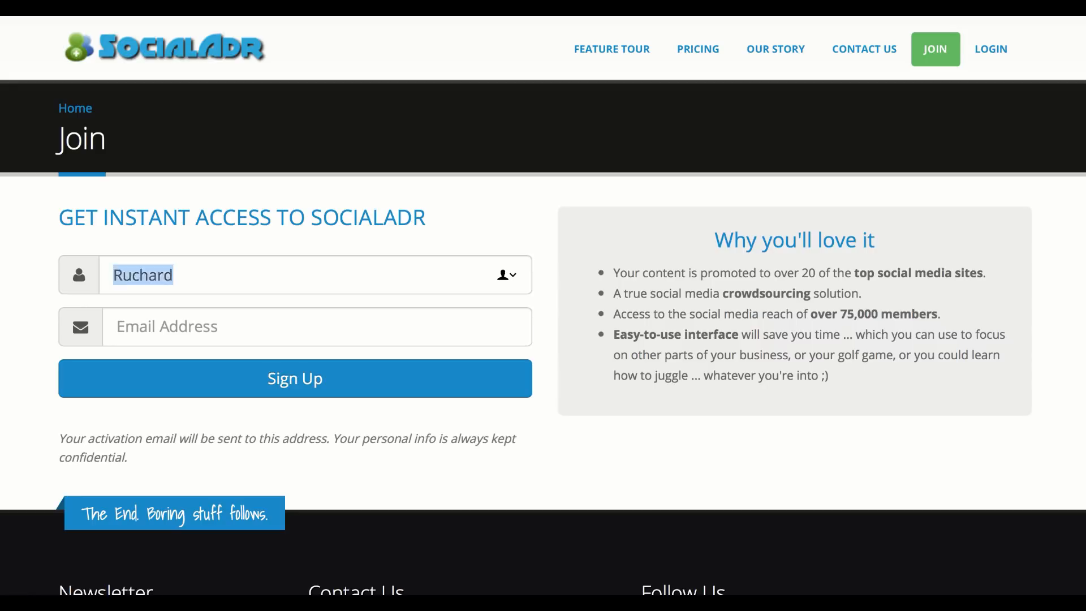
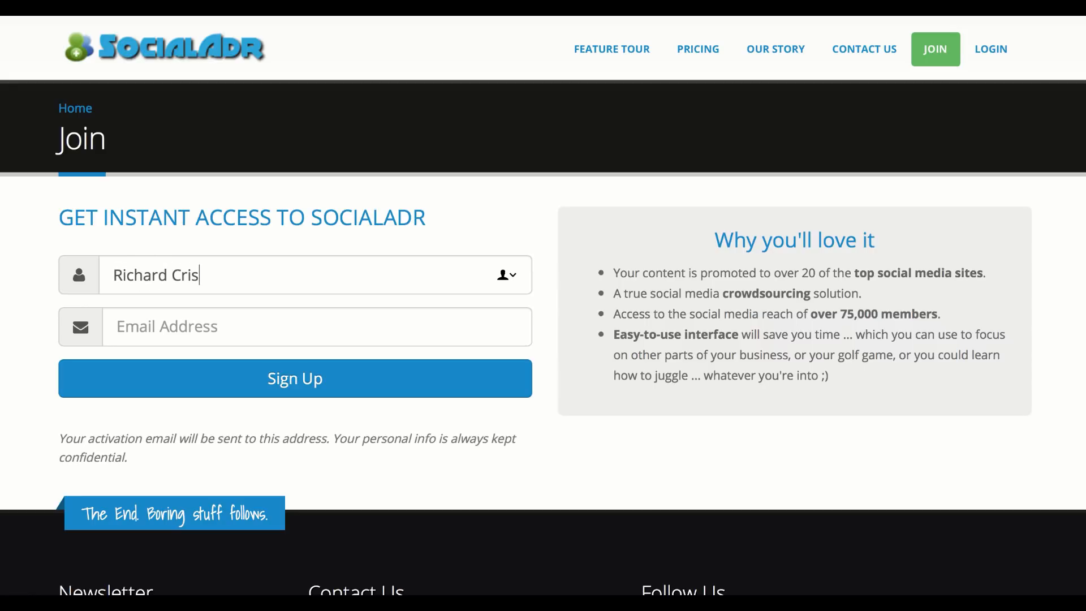
Replace the misspelled surname in the Name field with the correctly spelled one
left_click(117, 326)
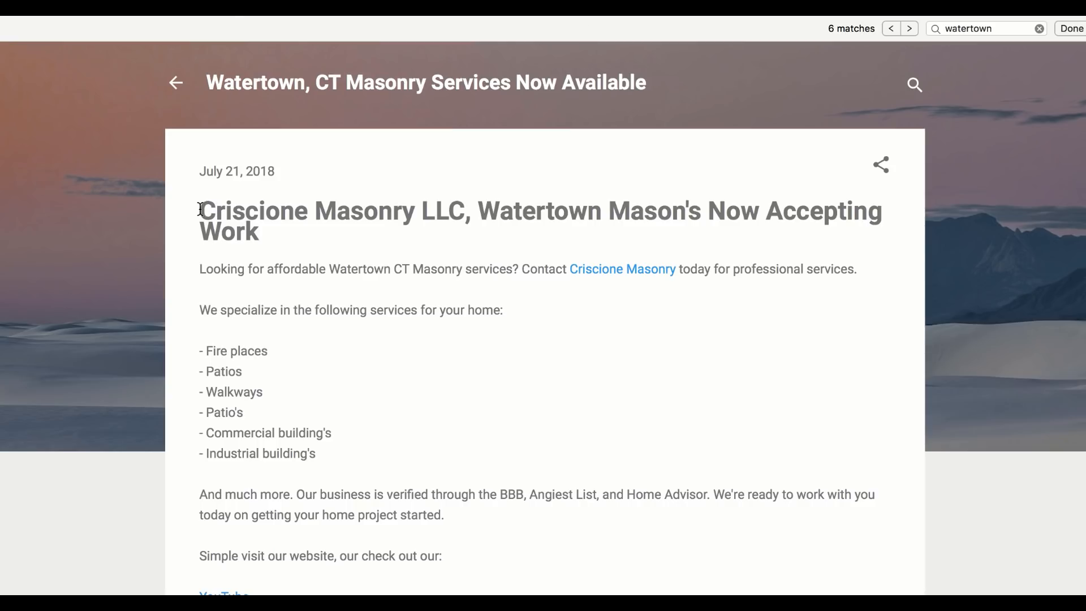
left_click_drag(199, 209, 306, 209)
key("ctrl+c")
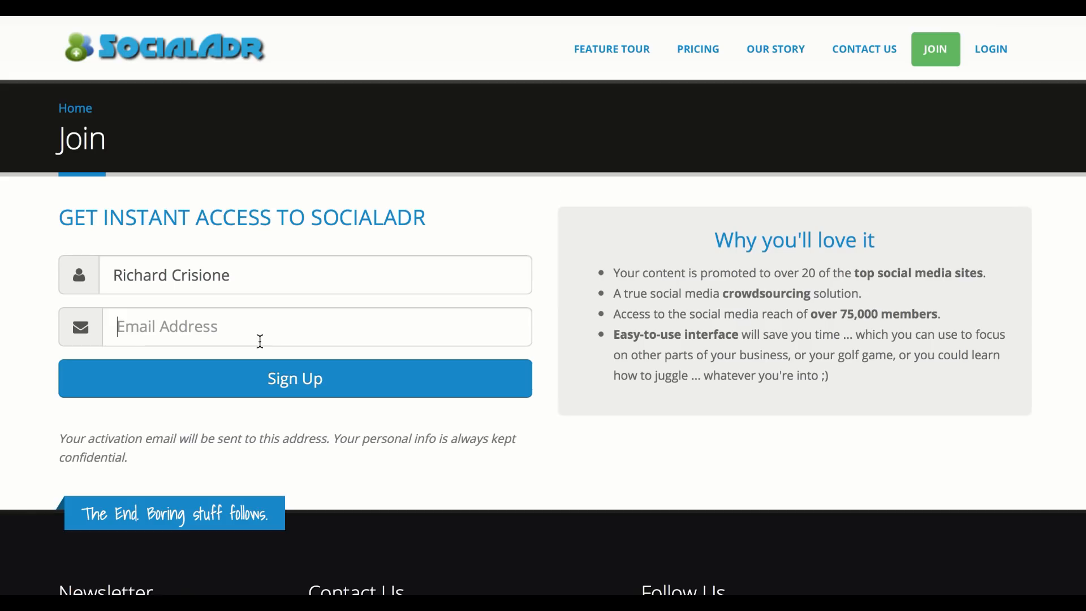
left_click(238, 281)
key("BackSpace")
key("BackSpace")
key("BackSpace")
key("BackSpace")
key("BackSpace")
key("BackSpace")
key("BackSpace")
key("BackSpace")
key("ctrl+v")
Enter the owner's e-mail address in the Email Address field
key("Tab")
type("c")
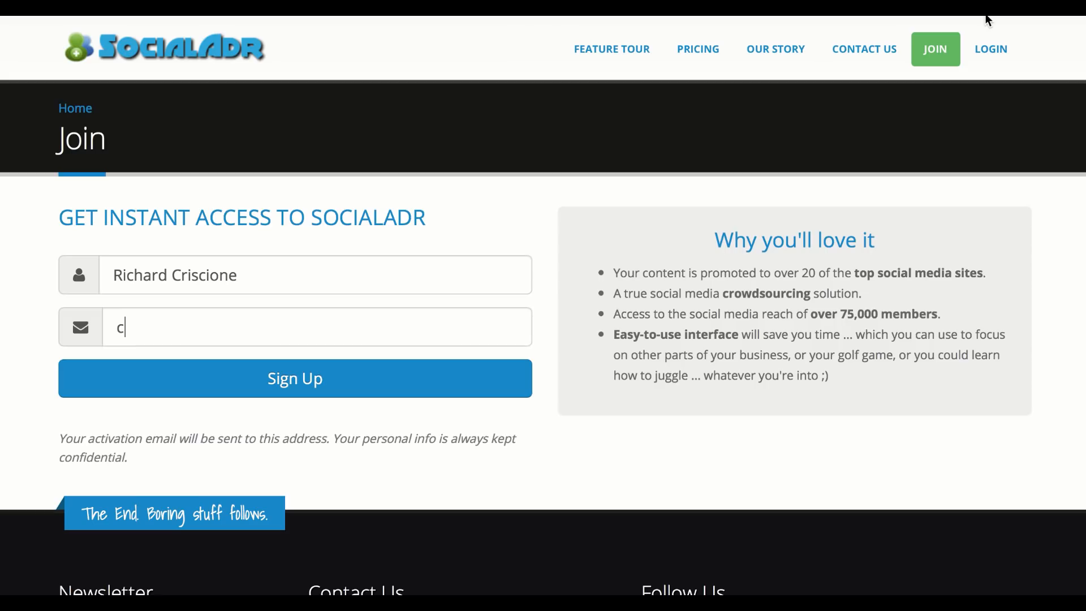
key("BackSpace")
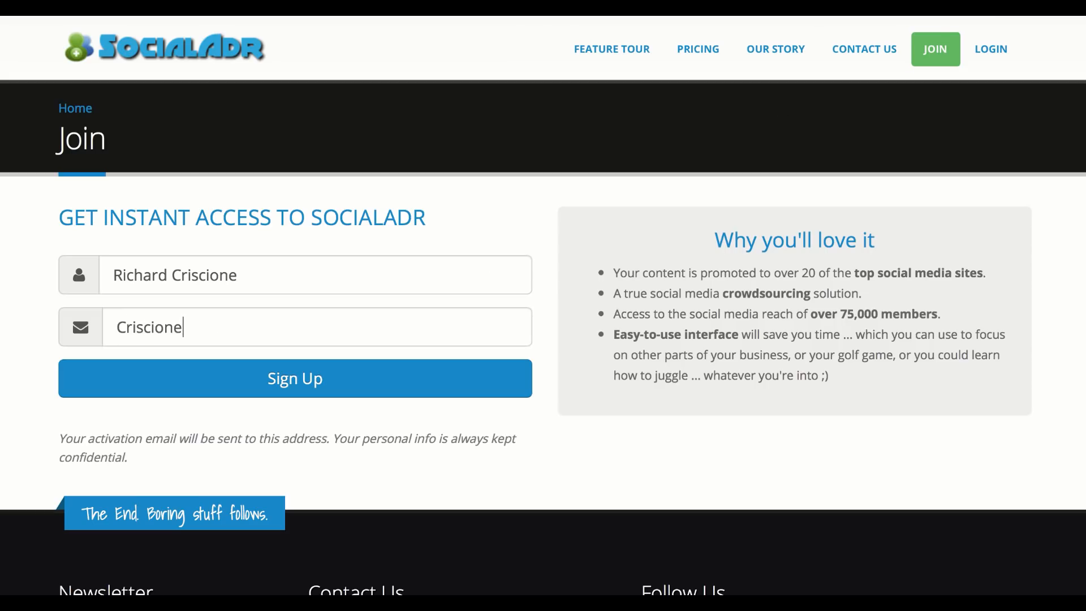
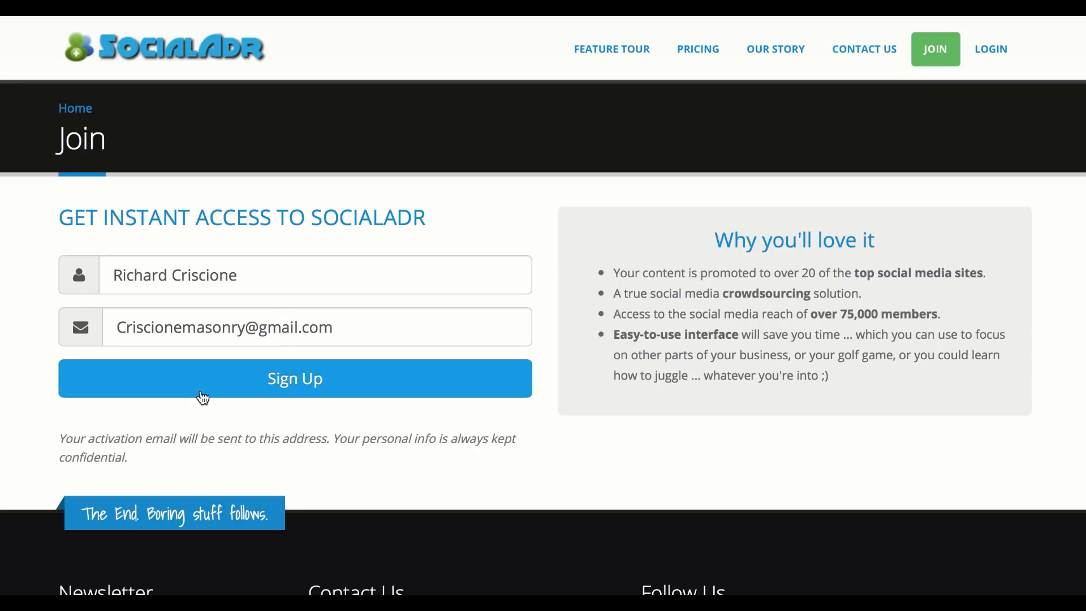
Submit the SocialAdr sign-up form and look over the three pricing plans
left_click(200, 391)
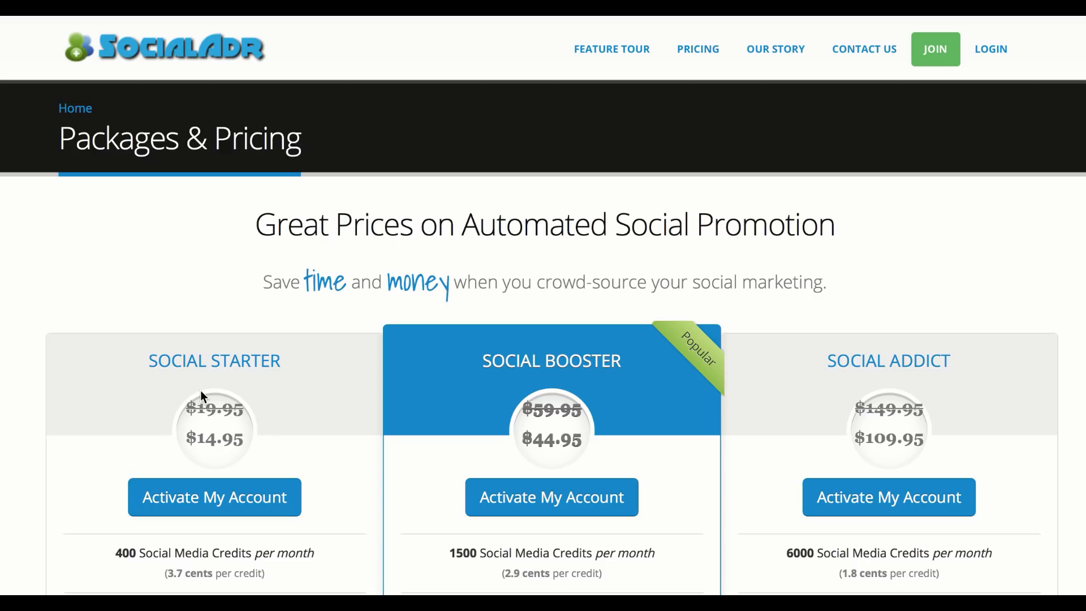
scroll(703, 262, "down", 3)
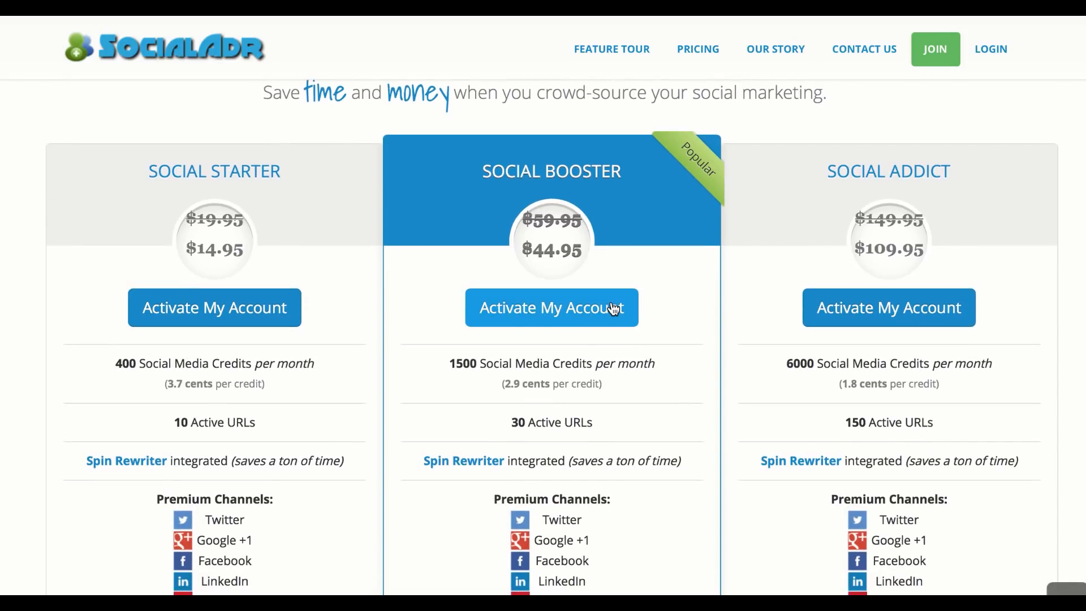
scroll(419, 372, "down", 2)
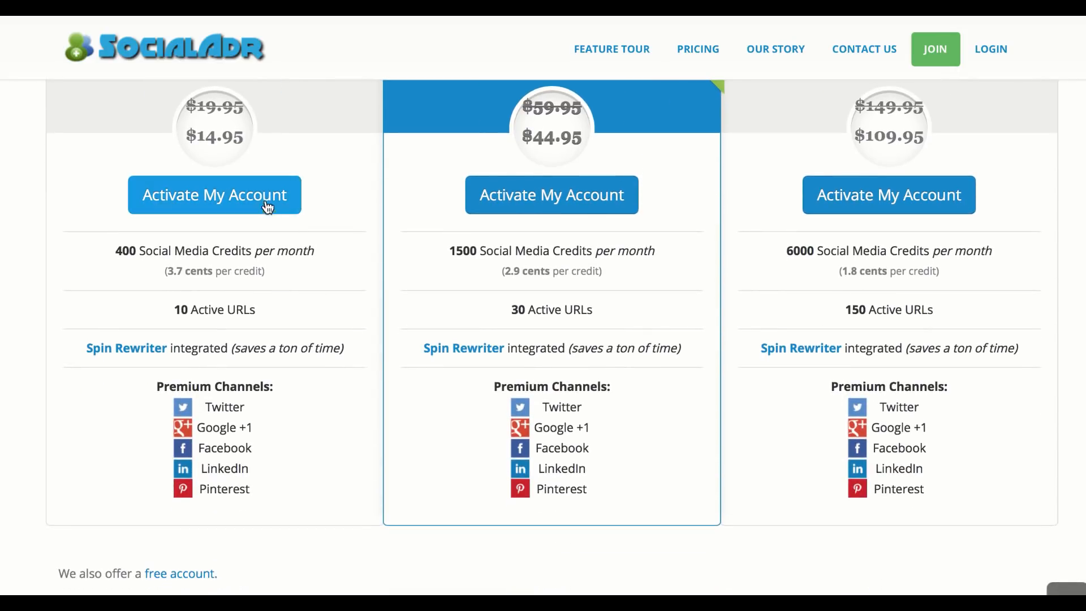
scroll(351, 221, "up", 1)
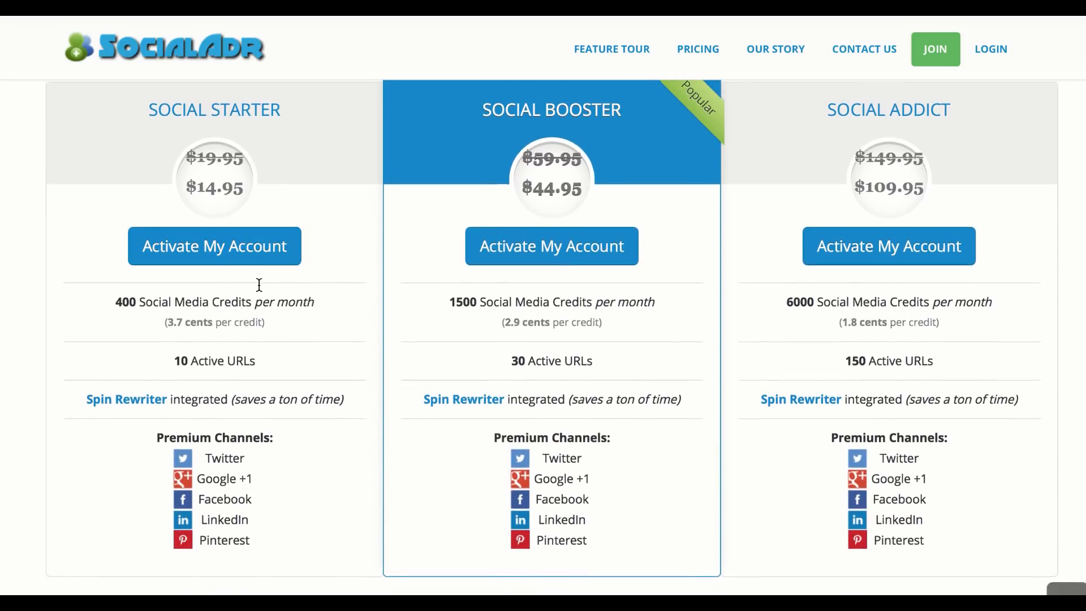
scroll(358, 256, "up", 1)
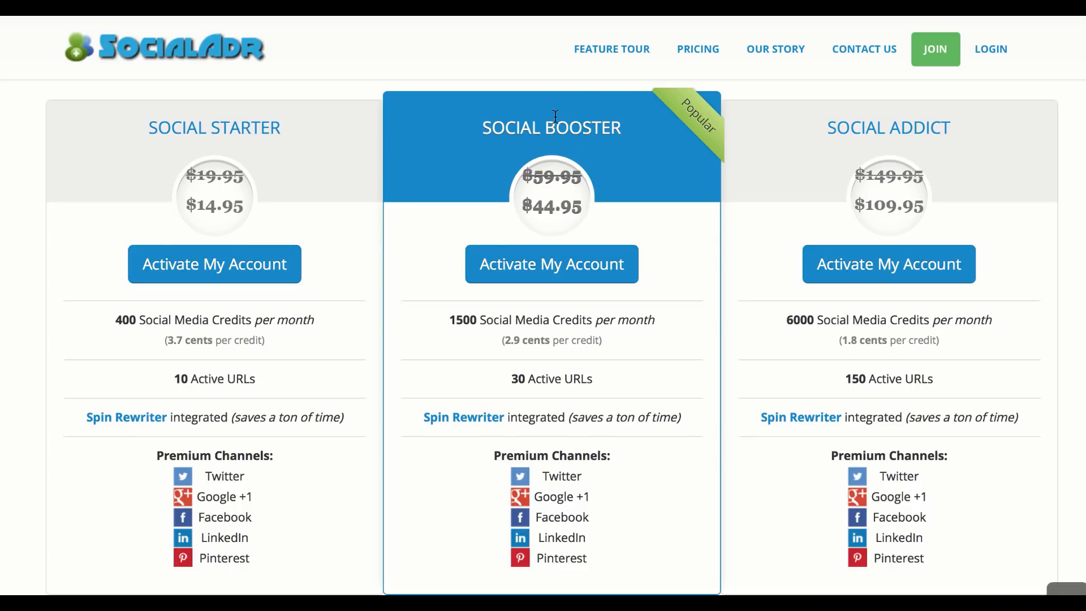
Try activating the Social Starter and Social Booster plans, going back after each error page
left_click(259, 280)
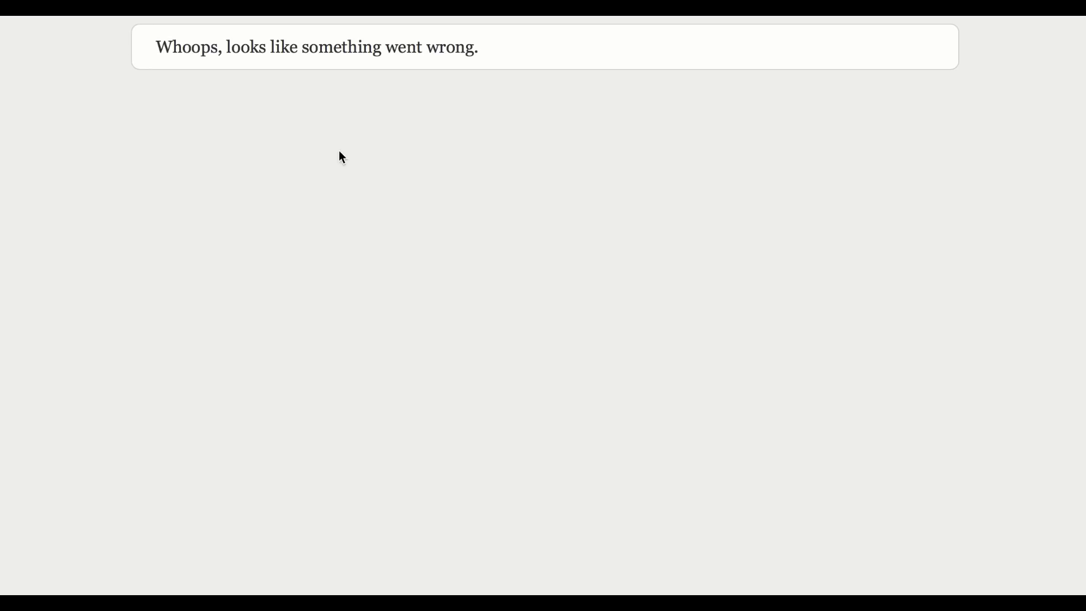
left_click(83, 9)
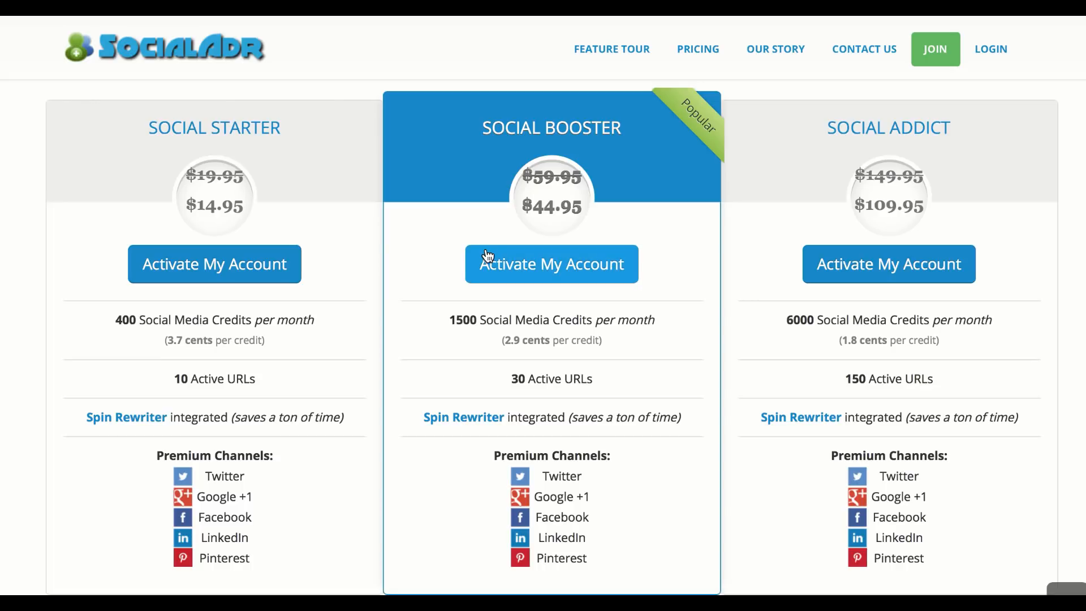
left_click(487, 256)
left_click(83, 8)
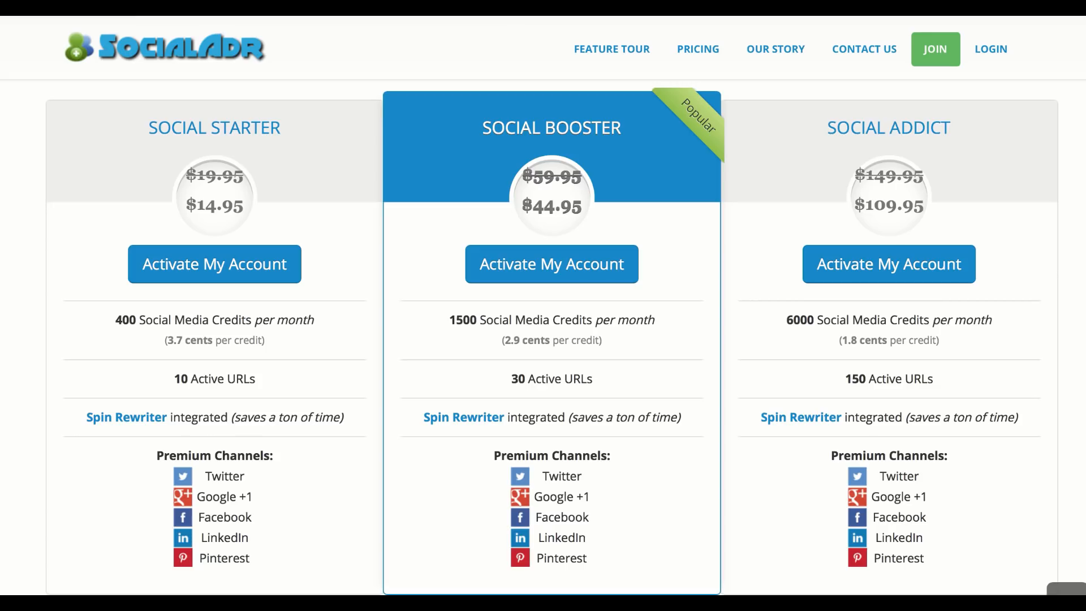
Select the Social Starter plan's premium channels list
scroll(940, 255, "down", 12)
scroll(745, 388, "up", 10)
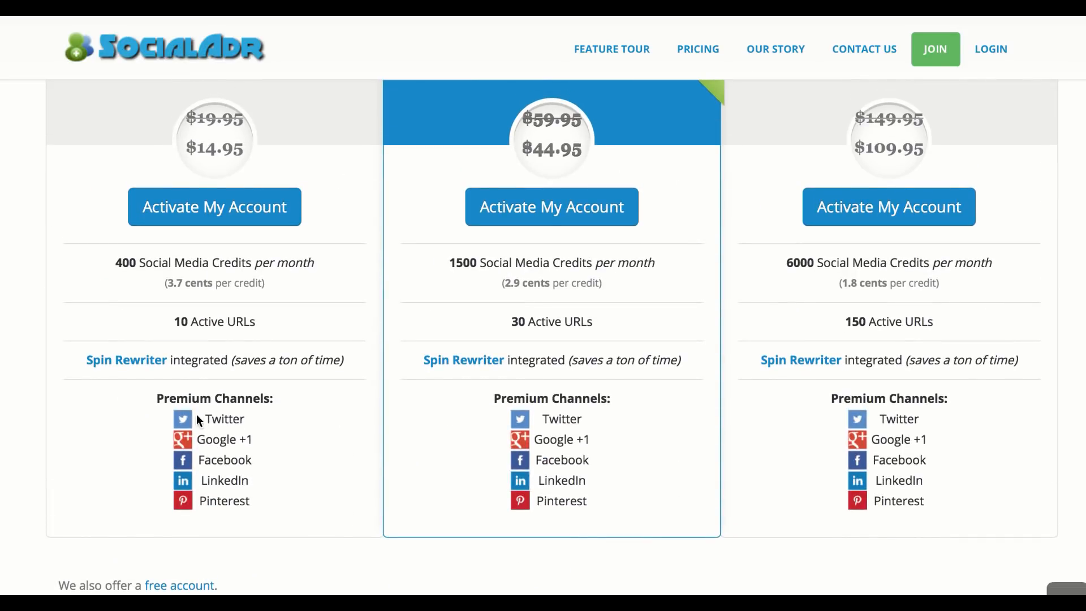
left_click_drag(199, 419, 249, 519)
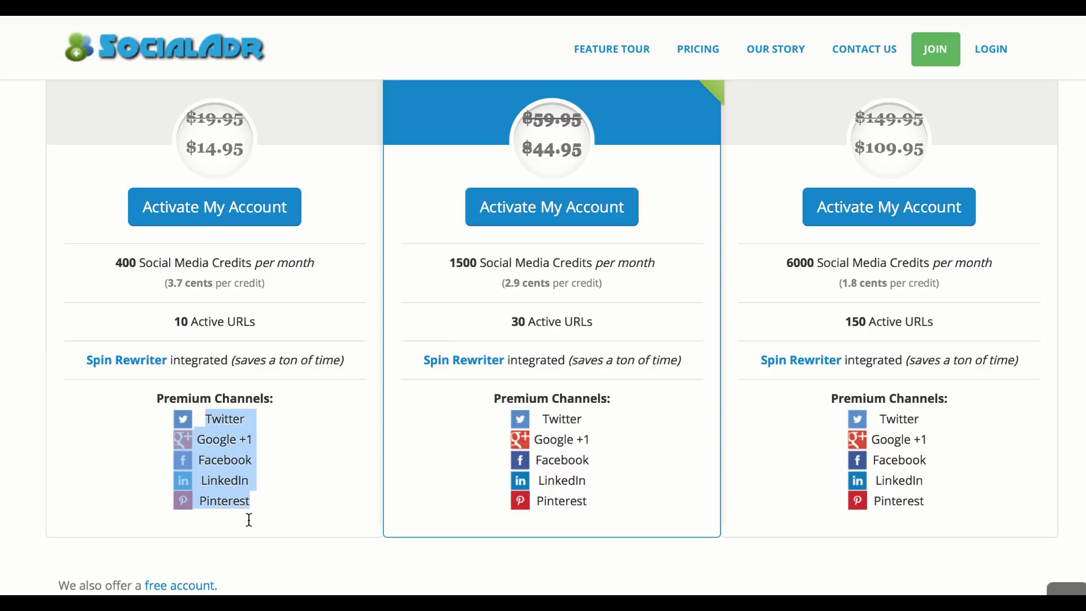
left_click(490, 17)
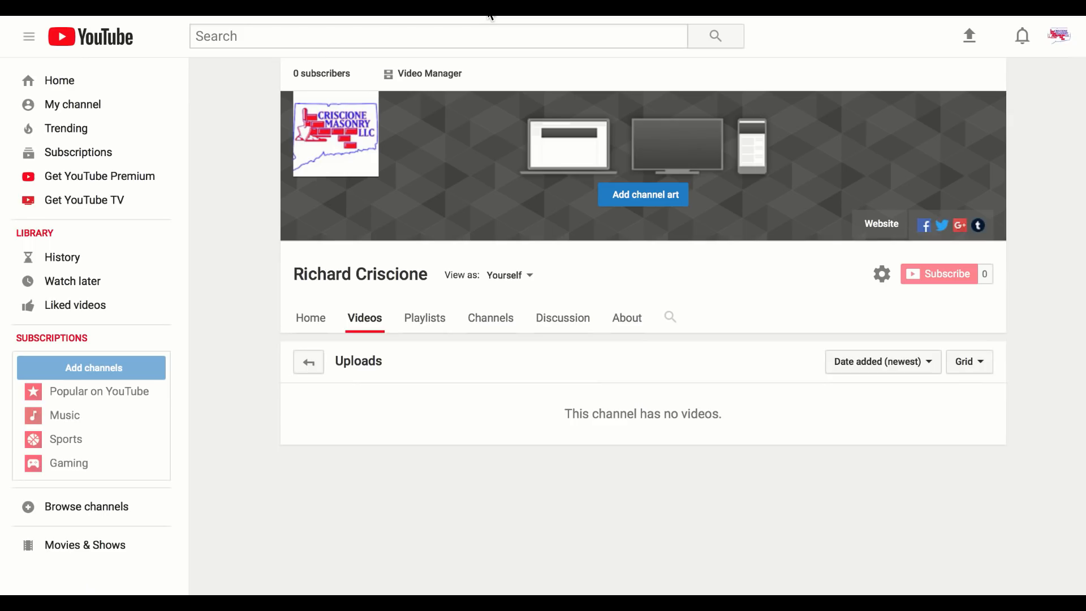
left_click(636, 321)
scroll(651, 331, "down", 1)
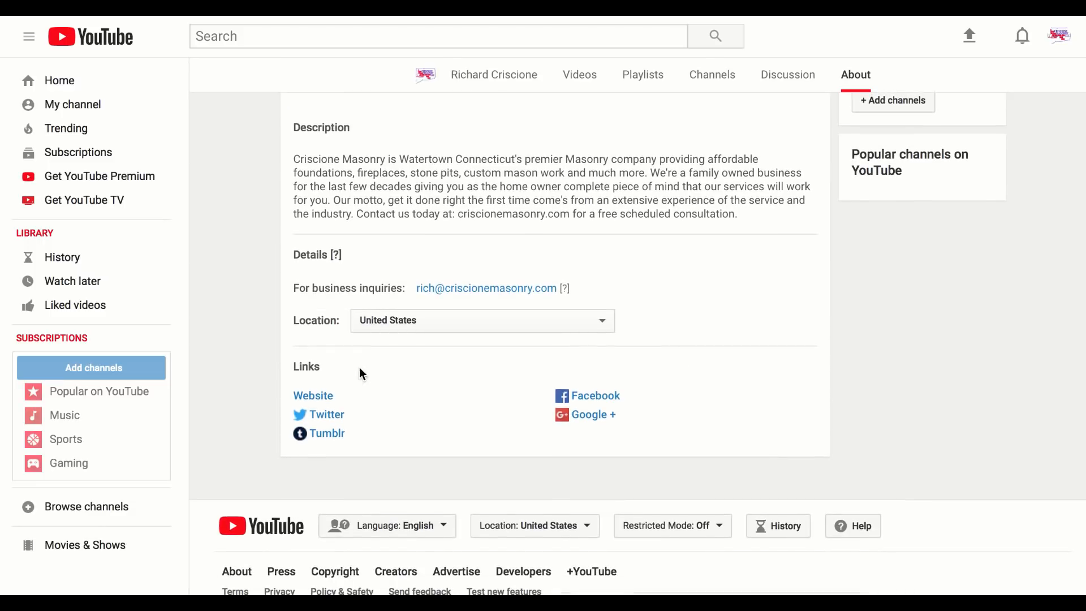
left_click(817, 394)
scroll(645, 340, "down", 3)
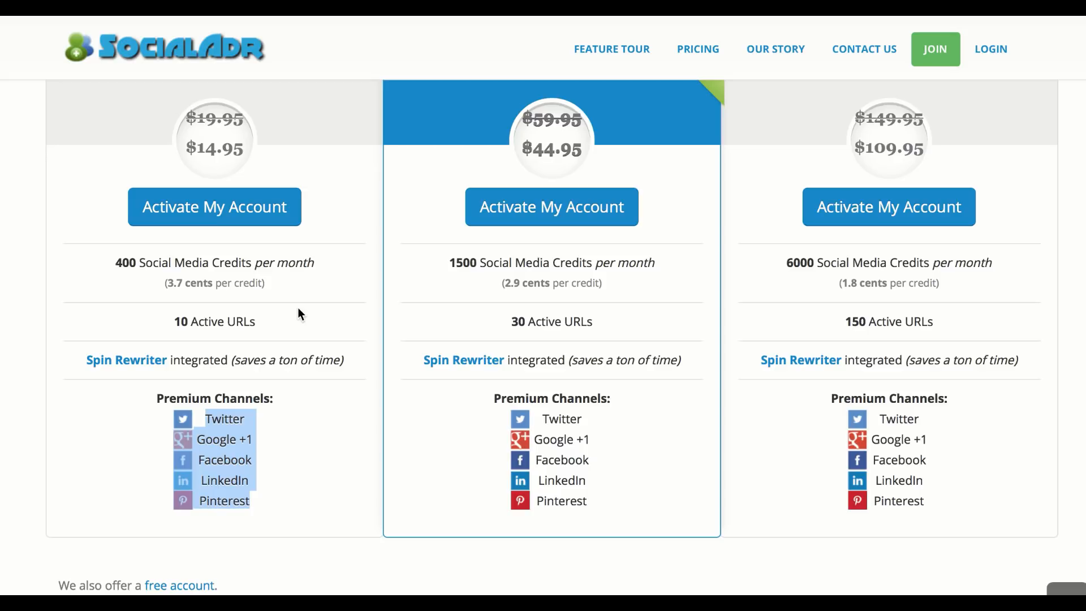
scroll(321, 298, "up", 2)
scroll(534, 301, "down", 8)
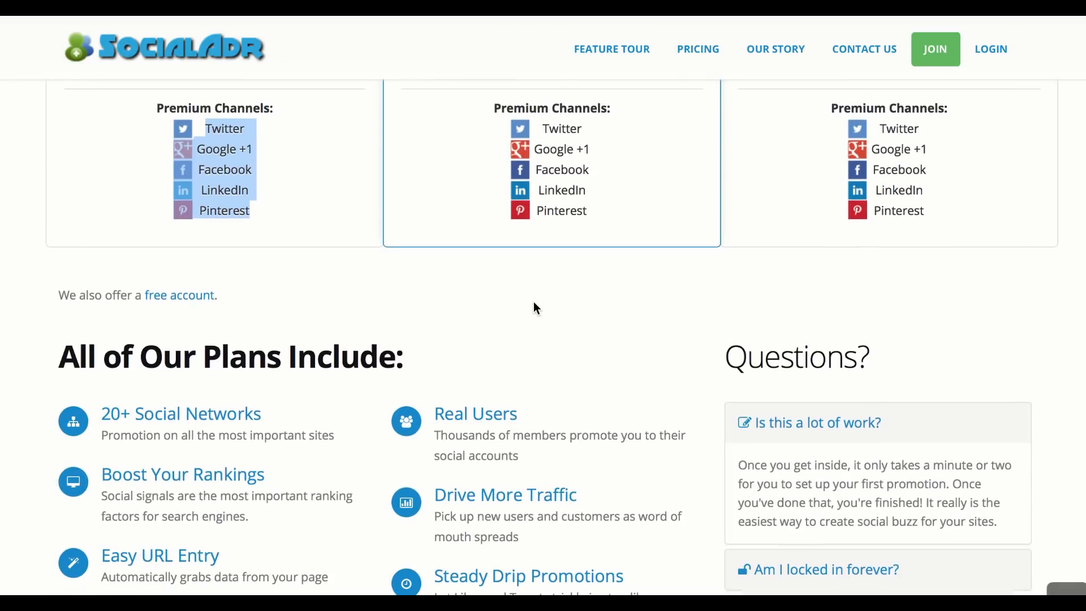
scroll(534, 304, "down", 8)
scroll(534, 303, "up", 15)
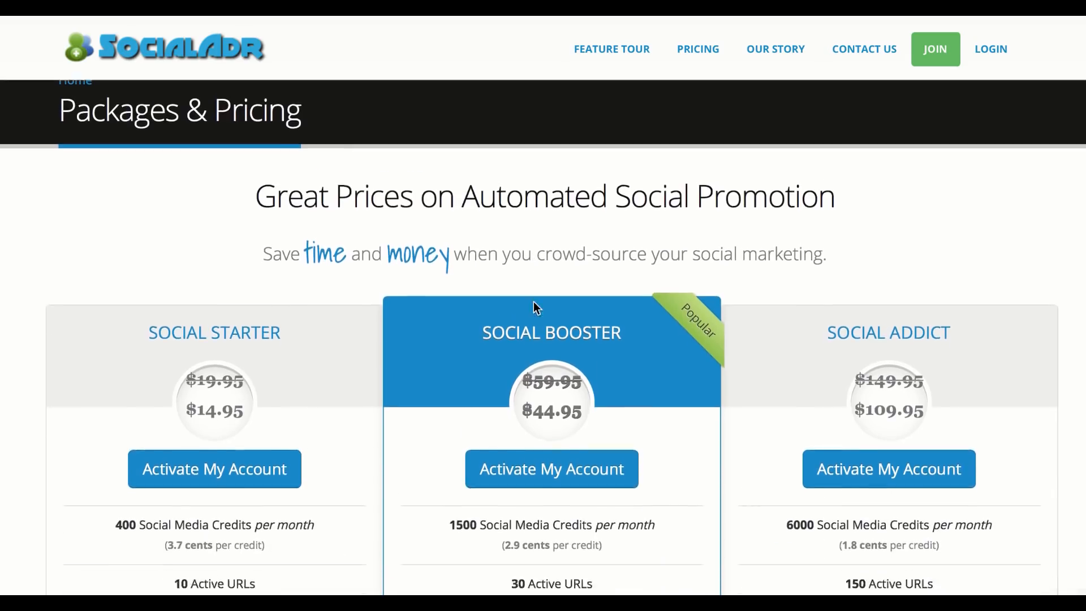
scroll(534, 304, "down", 2)
scroll(534, 302, "up", 1)
scroll(534, 302, "down", 1)
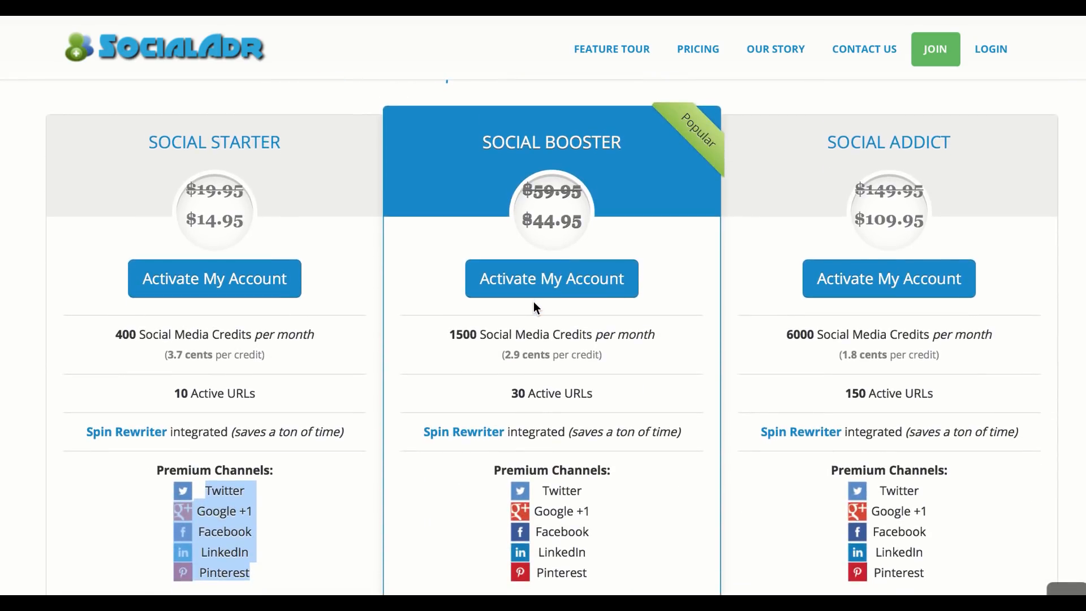